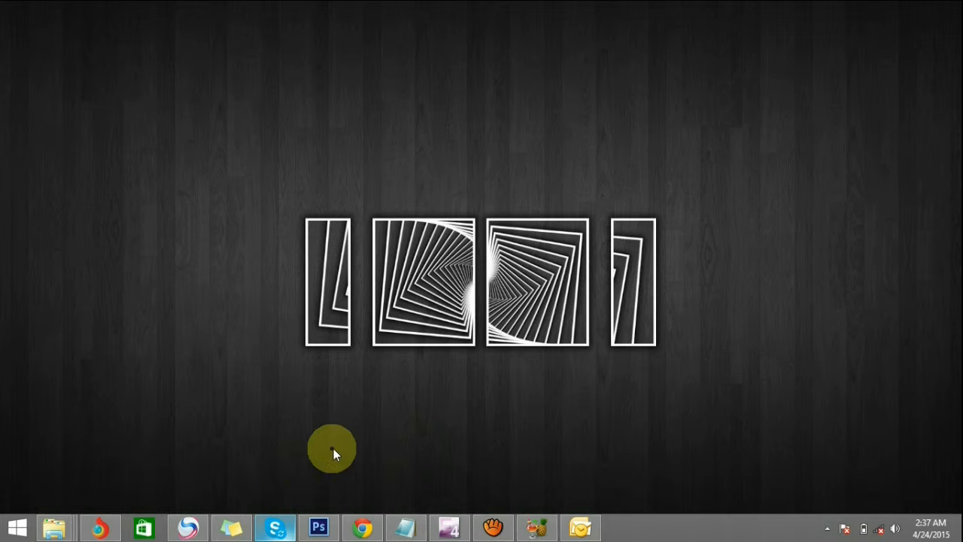
Switch to Photoshop and open the Remove Bg JPEG image from the Desktop folder
{"action": "left_click", "coordinate": [321, 527]}
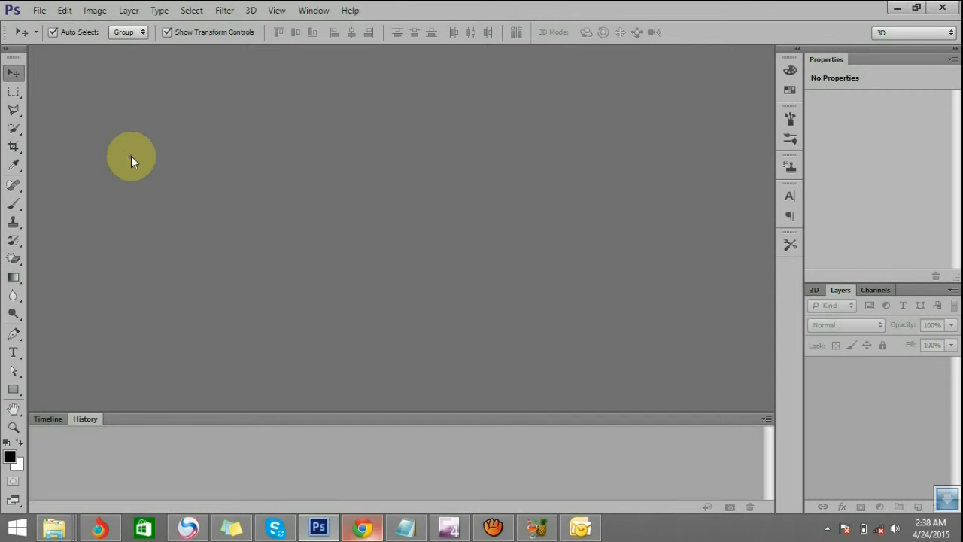
{"action": "left_click", "coordinate": [38, 11]}
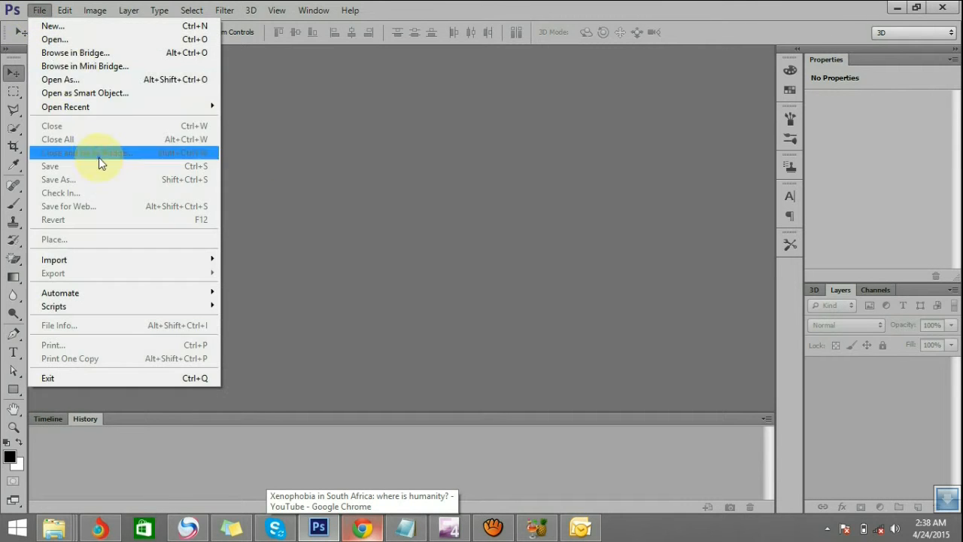
{"action": "left_click", "coordinate": [82, 47]}
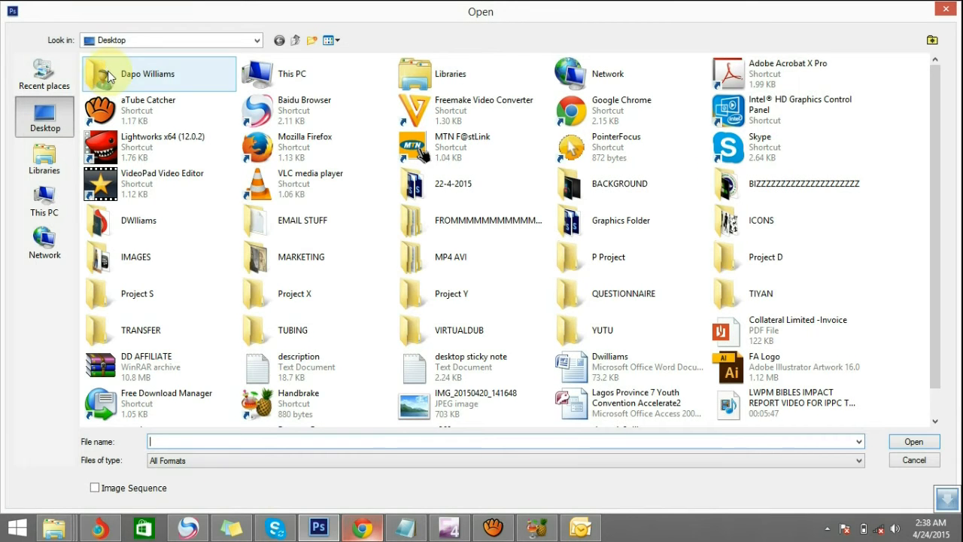
{"action": "left_click", "coordinate": [570, 221]}
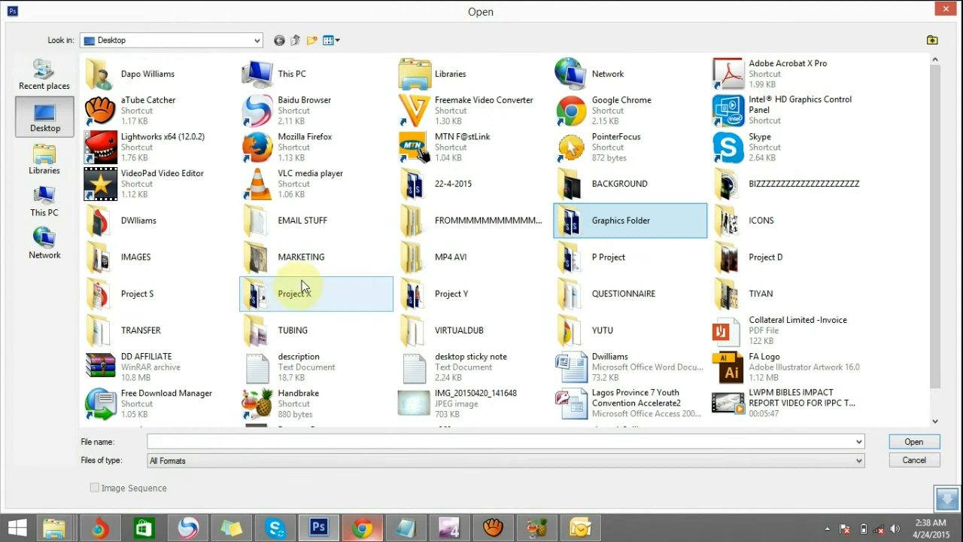
{"action": "left_click", "coordinate": [444, 259]}
{"action": "scroll", "coordinate": [527, 260], "scroll_direction": "down", "scroll_amount": 1}
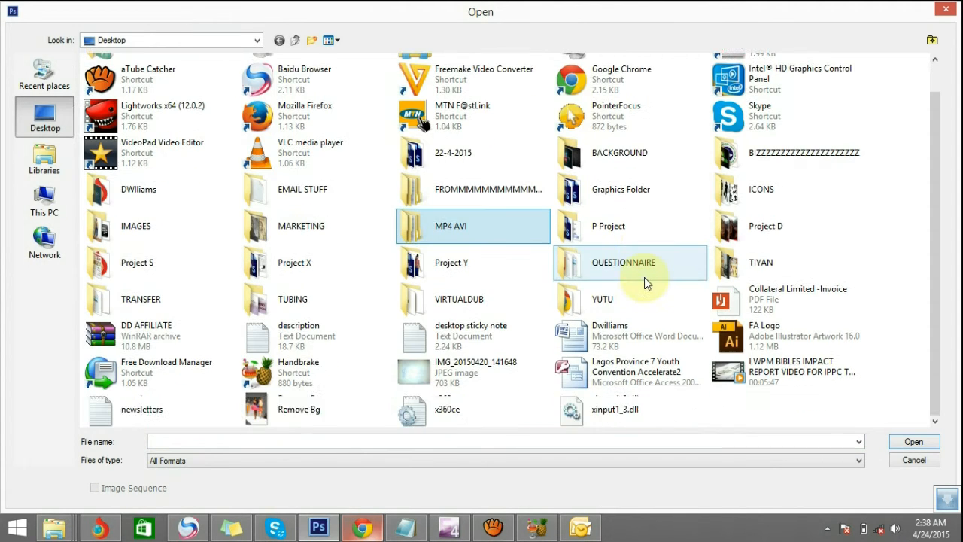
{"action": "left_click", "coordinate": [308, 410]}
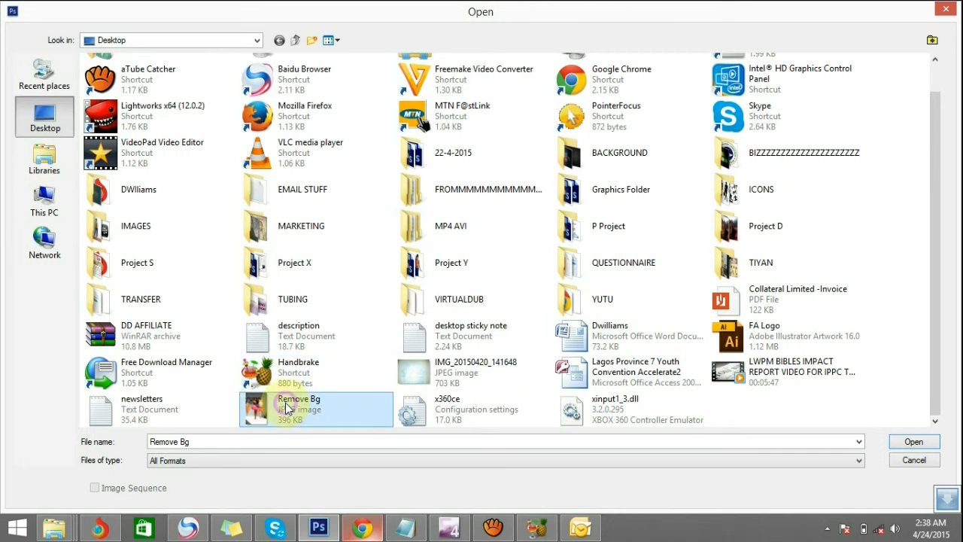
{"action": "left_click", "coordinate": [913, 442]}
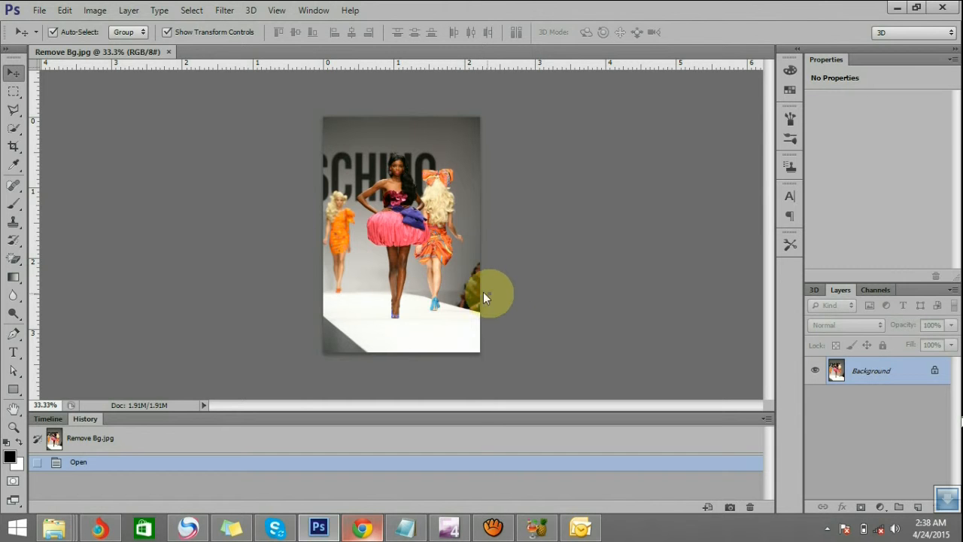
Examine the central model's waist and pink skirt up close and in the context of the whole photo
{"action": "key", "text": "z"}
{"action": "left_click", "coordinate": [475, 288]}
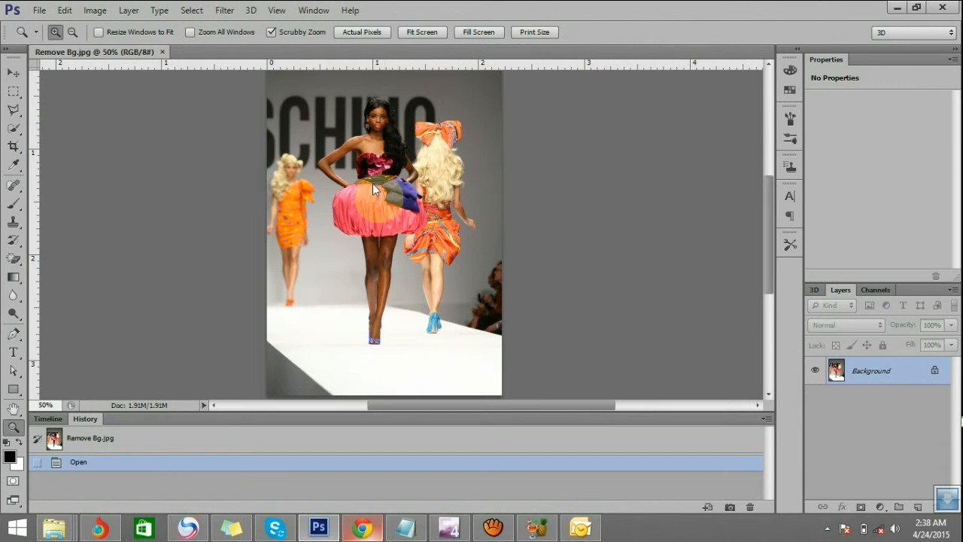
{"action": "left_click", "coordinate": [373, 173]}
{"action": "left_click", "coordinate": [373, 173]}
{"action": "left_click", "coordinate": [374, 173]}
{"action": "left_click", "coordinate": [374, 174]}
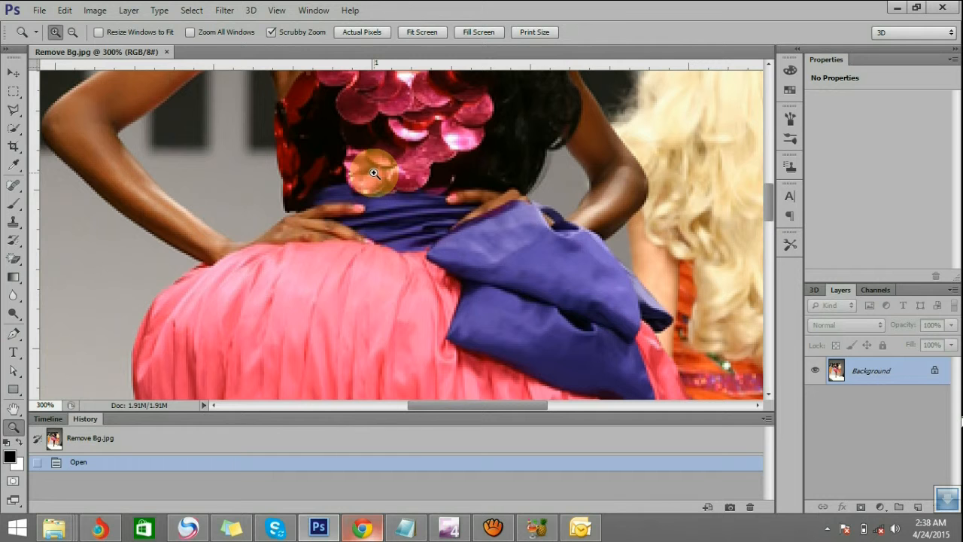
{"action": "left_click", "coordinate": [374, 173], "text": "alt"}
{"action": "left_click", "coordinate": [373, 174], "text": "alt"}
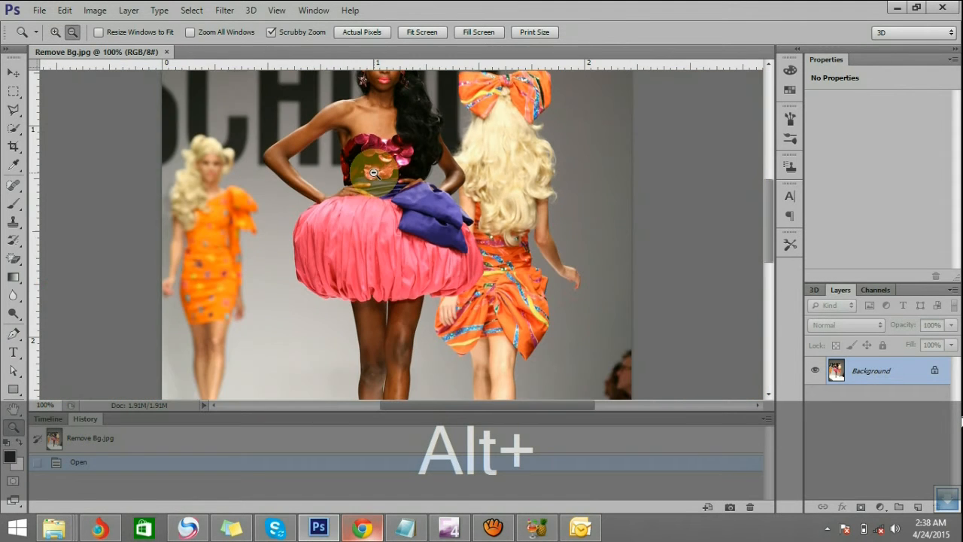
{"action": "left_click", "coordinate": [373, 173], "text": "alt"}
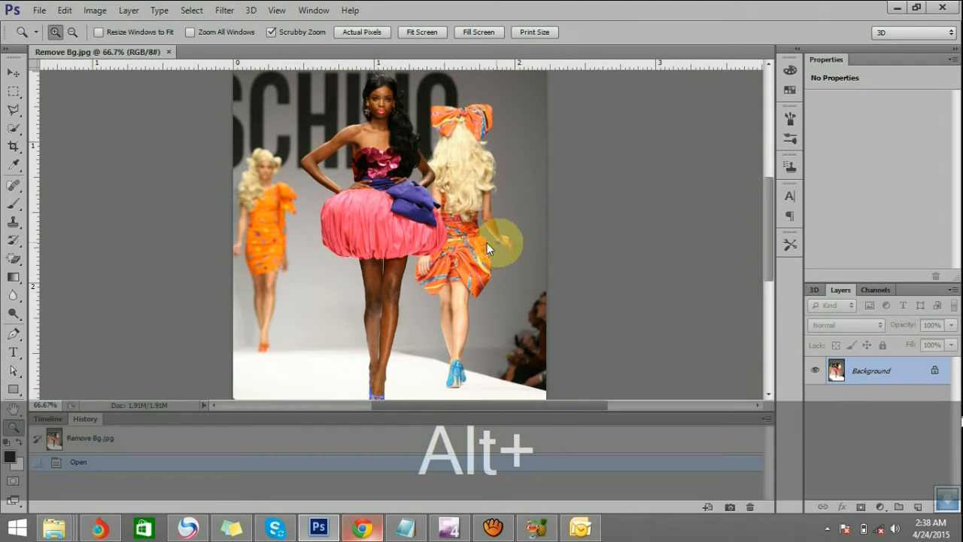
{"action": "left_click", "coordinate": [402, 237], "text": "alt"}
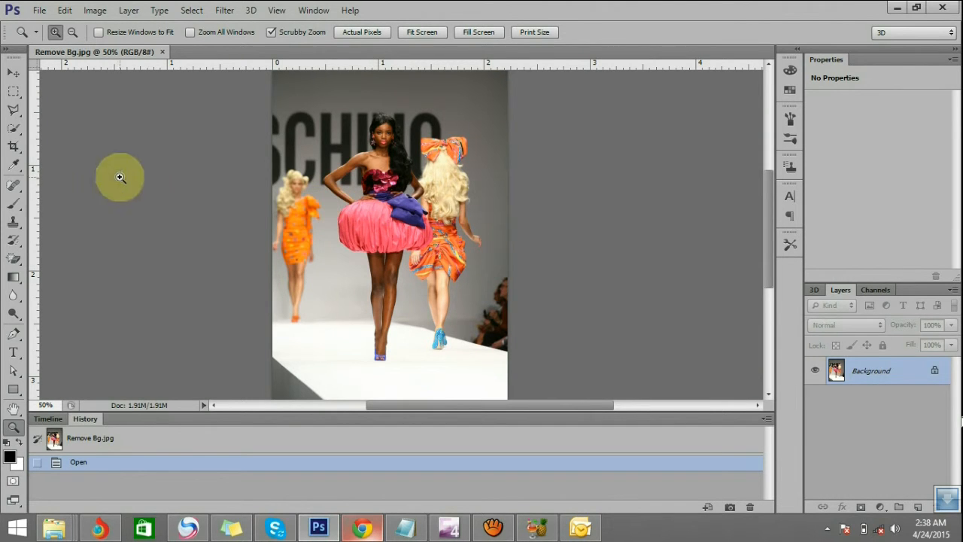
{"action": "left_click", "coordinate": [14, 73]}
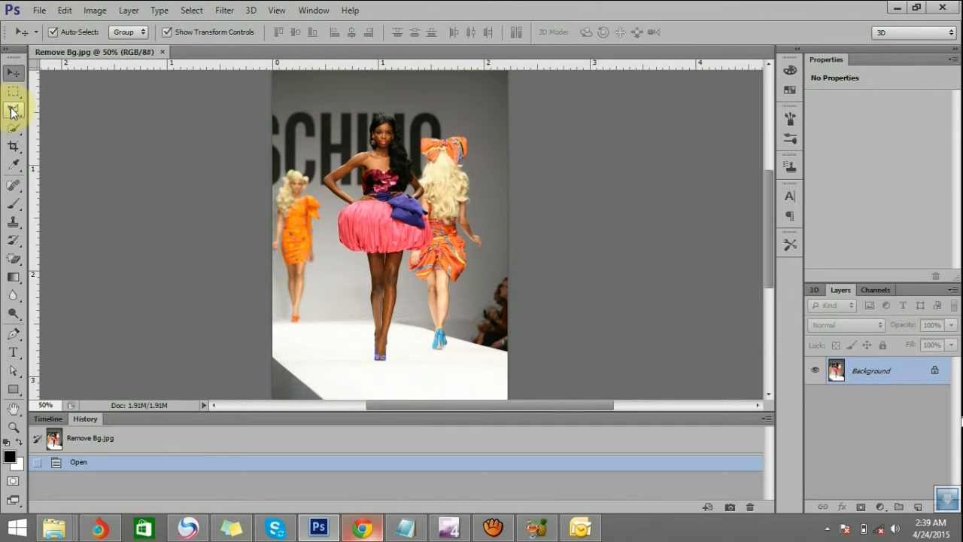
{"action": "left_click_drag", "start_coordinate": [12, 113], "coordinate": [64, 123]}
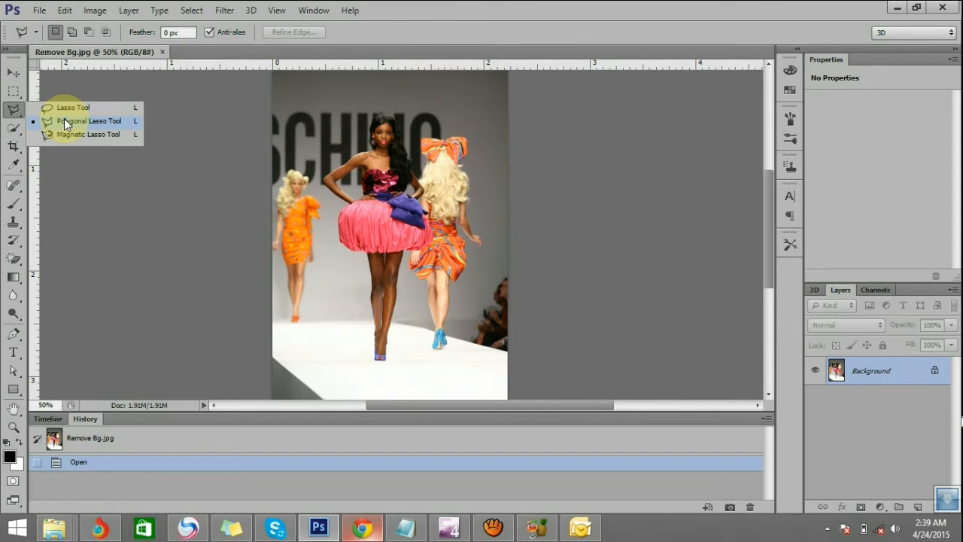
{"action": "left_click", "coordinate": [13, 112]}
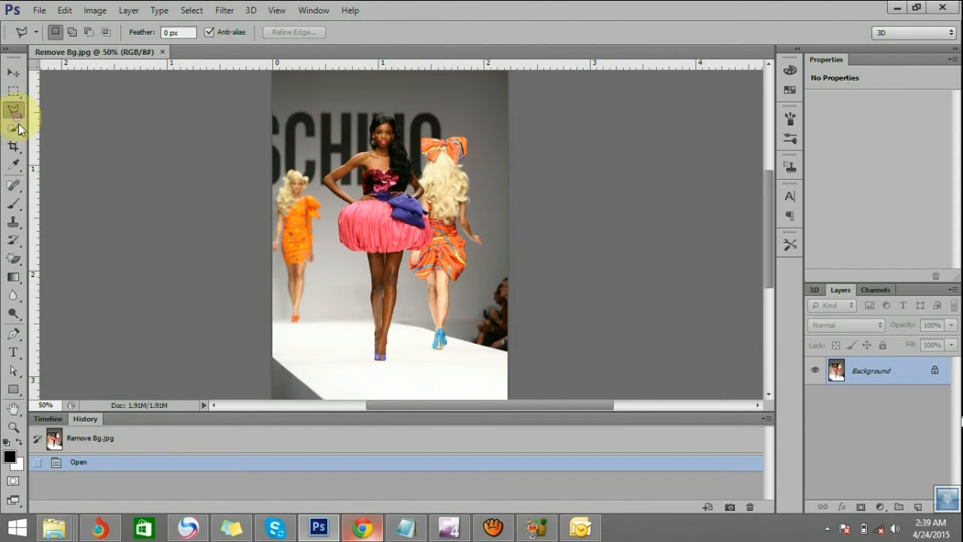
{"action": "left_click_drag", "start_coordinate": [15, 257], "coordinate": [34, 260]}
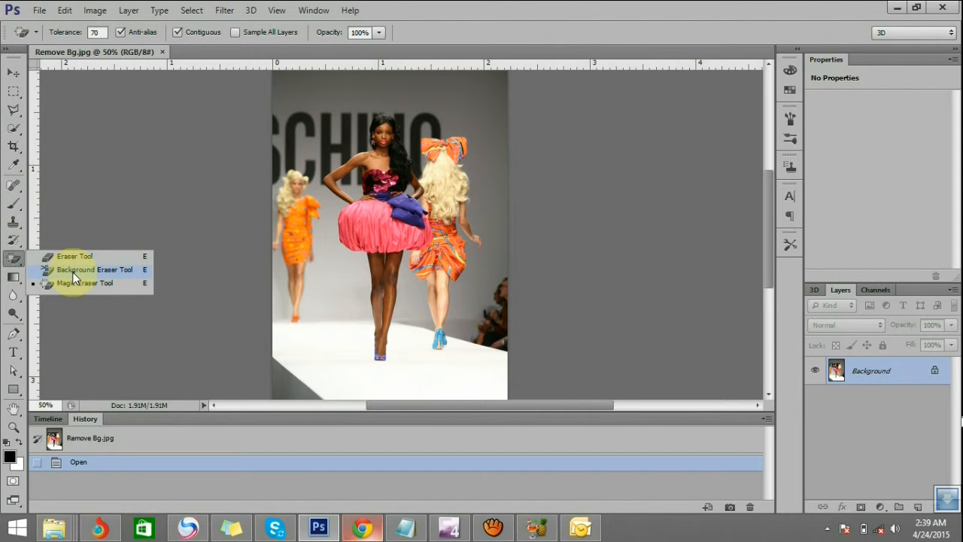
{"action": "left_click", "coordinate": [13, 259]}
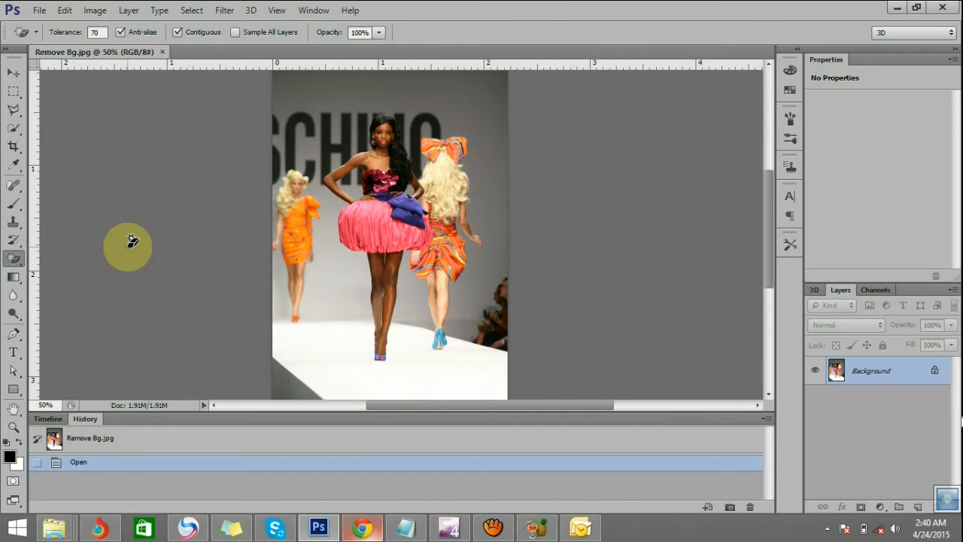
{"action": "left_click", "coordinate": [11, 112]}
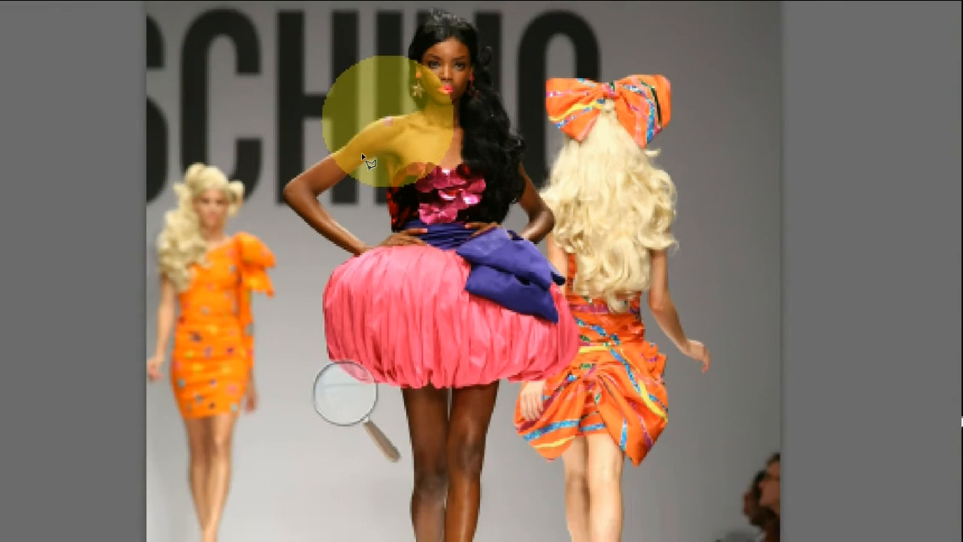
{"action": "key", "text": "super+minus"}
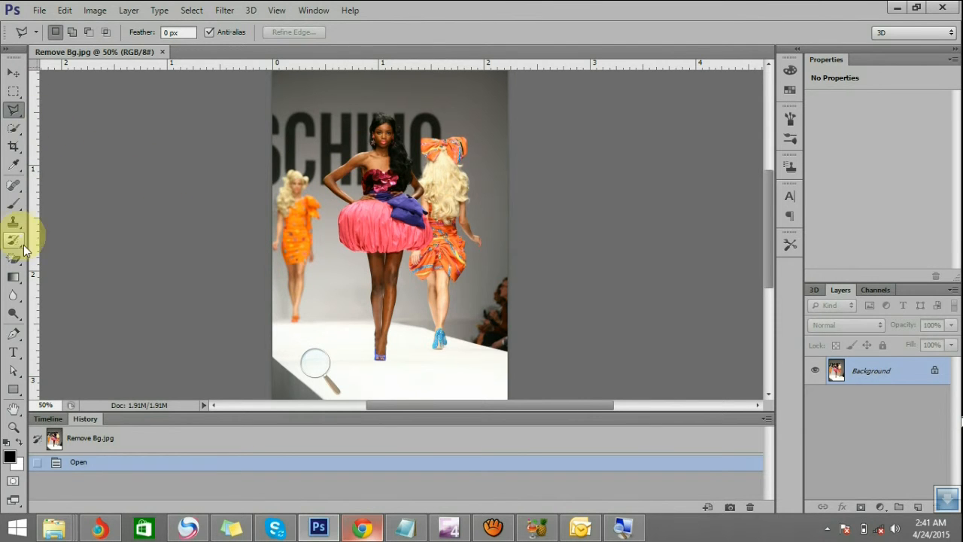
Activate the Pen tool and set its drawing mode to Path
{"action": "left_click", "coordinate": [12, 333]}
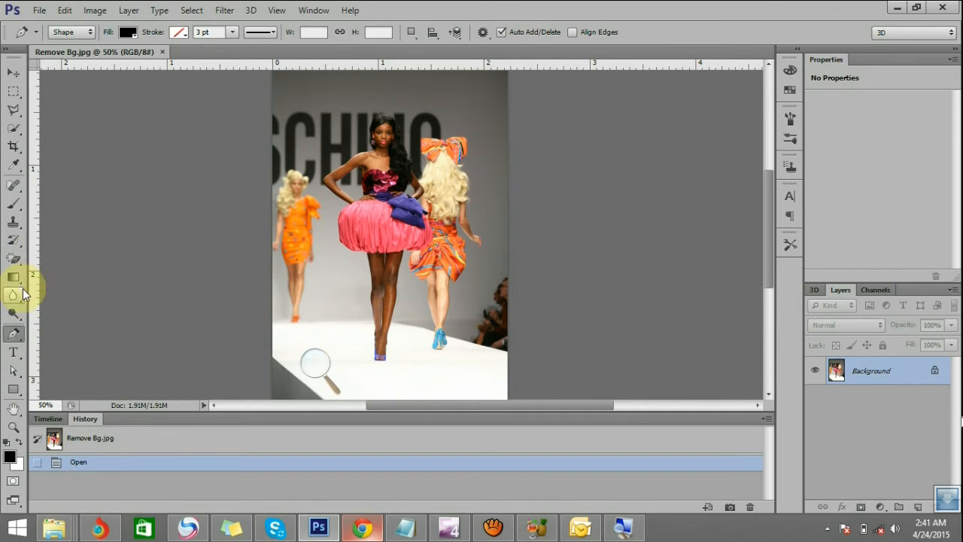
{"action": "left_click", "coordinate": [90, 33]}
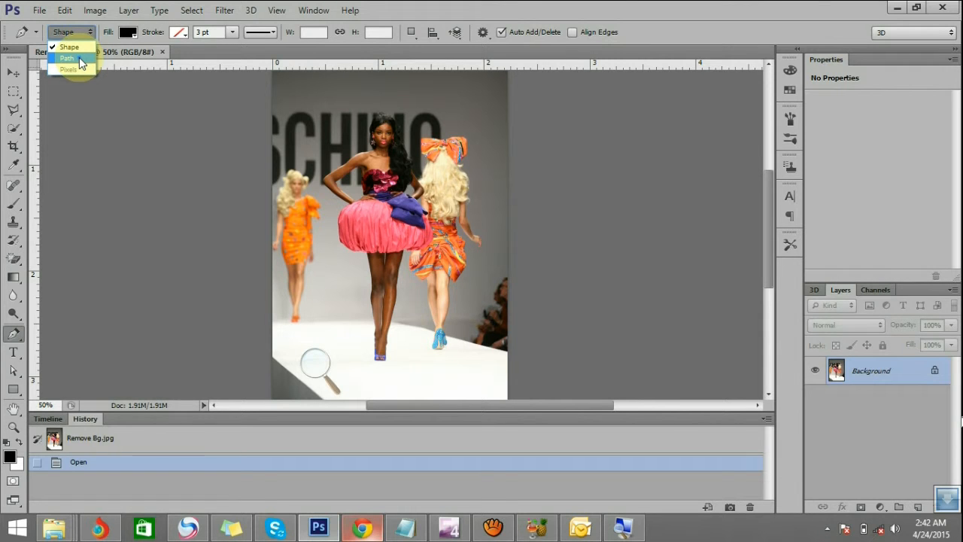
{"action": "left_click", "coordinate": [67, 58]}
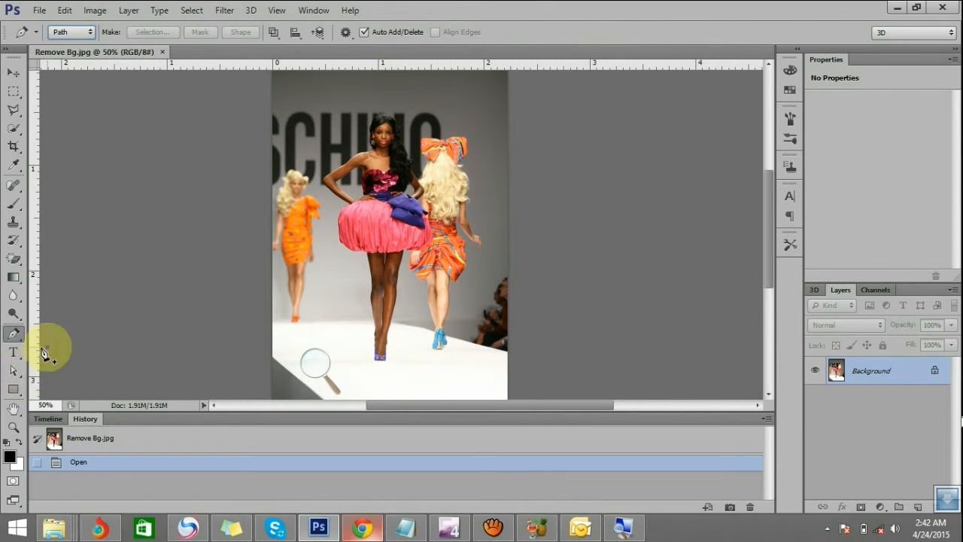
Start a work path with the Pen tool on the upper right edge of the central model's hair
{"action": "left_click", "coordinate": [14, 427]}
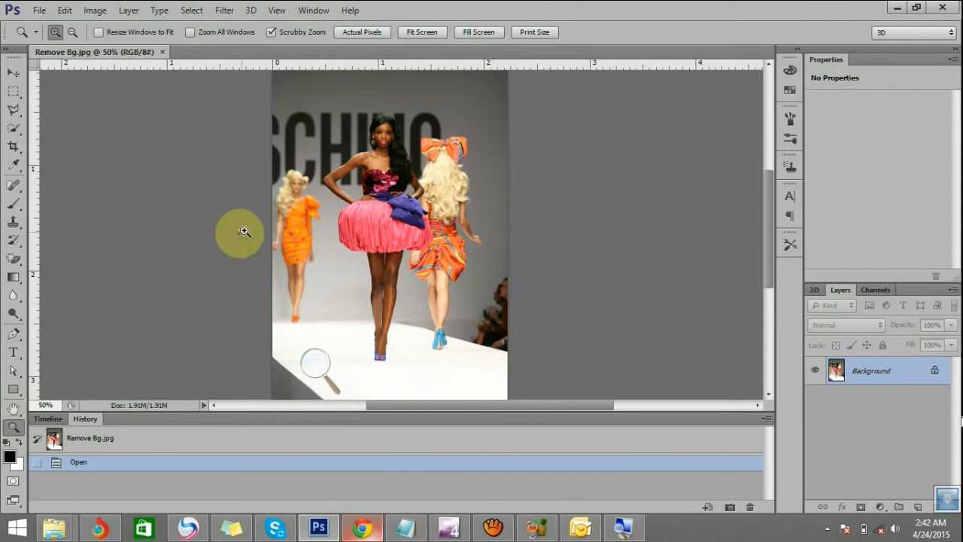
{"action": "left_click", "coordinate": [385, 134]}
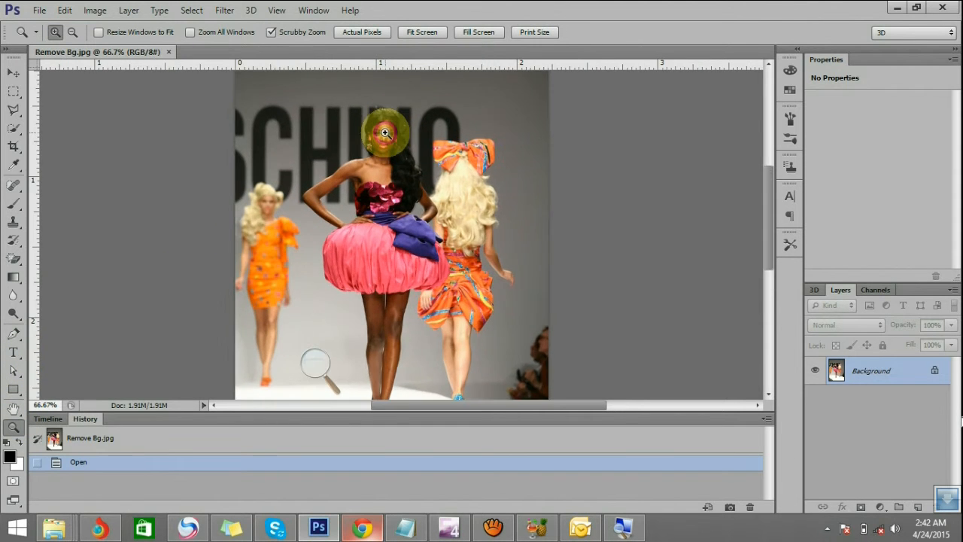
{"action": "left_click", "coordinate": [382, 129]}
{"action": "left_click_drag", "start_coordinate": [383, 131], "coordinate": [372, 175]}
{"action": "left_click", "coordinate": [372, 174]}
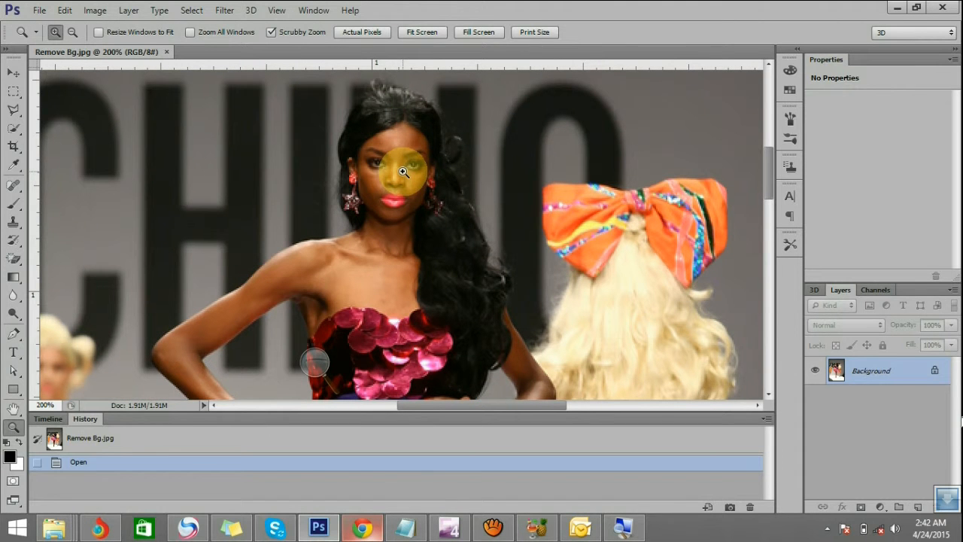
{"action": "left_click_drag", "start_coordinate": [403, 171], "coordinate": [402, 192]}
{"action": "left_click", "coordinate": [402, 134]}
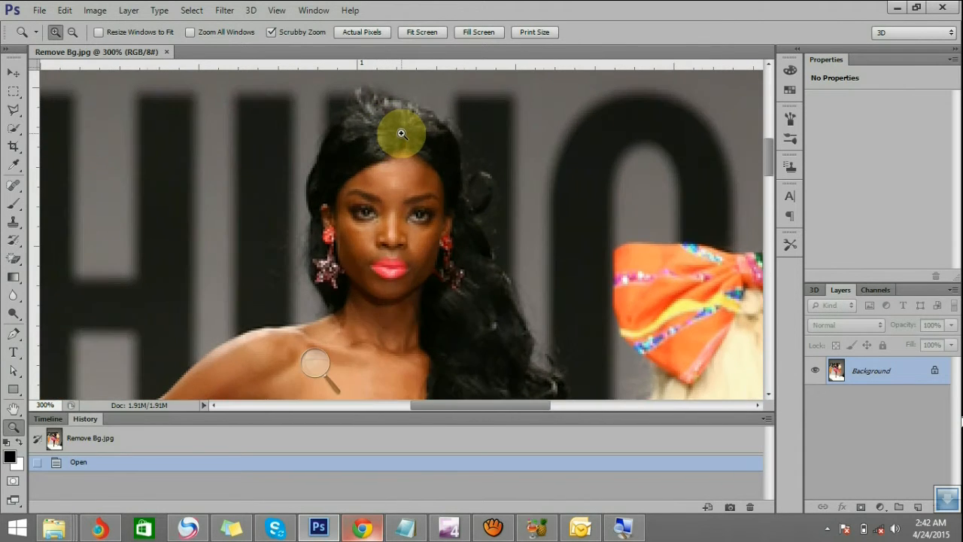
{"action": "left_click", "coordinate": [401, 129]}
{"action": "left_click_drag", "start_coordinate": [399, 151], "coordinate": [393, 194]}
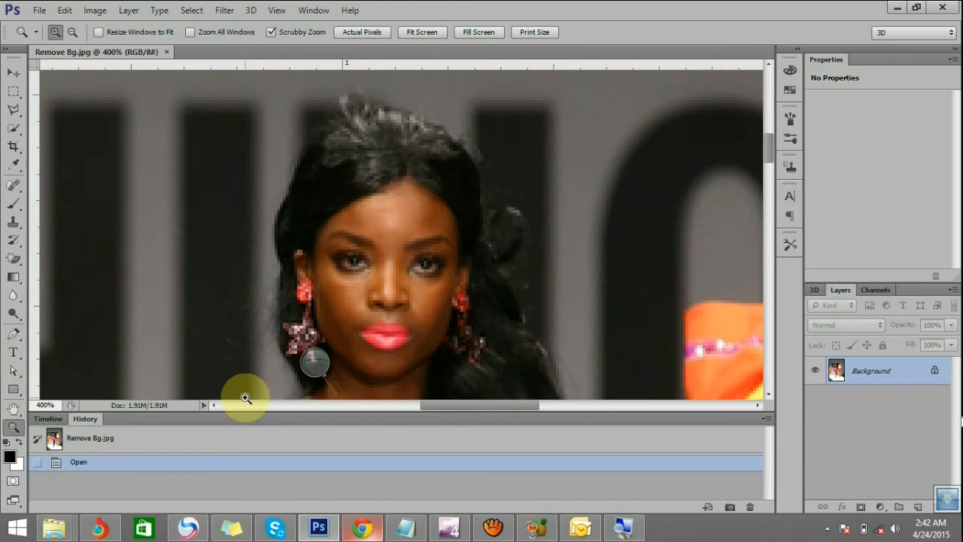
{"action": "left_click", "coordinate": [14, 335]}
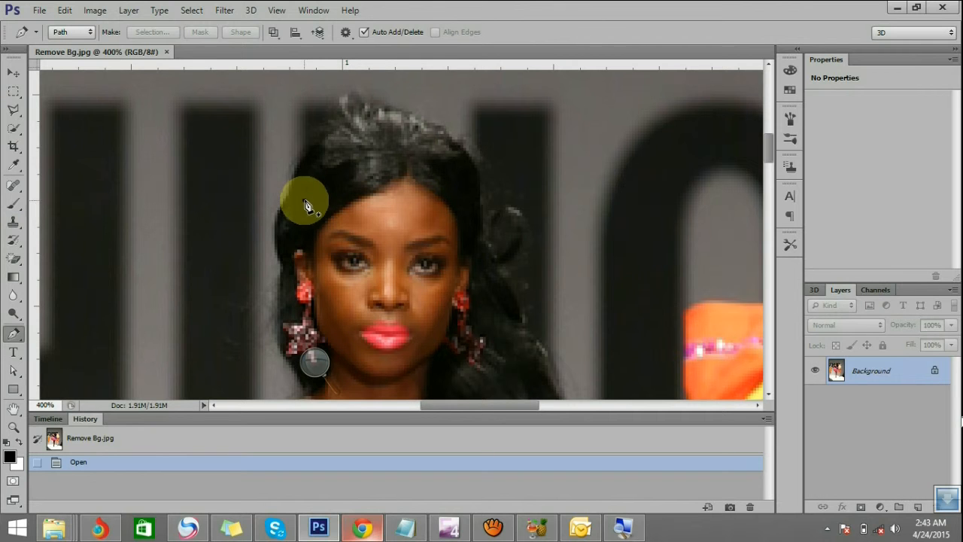
{"action": "key", "text": "z"}
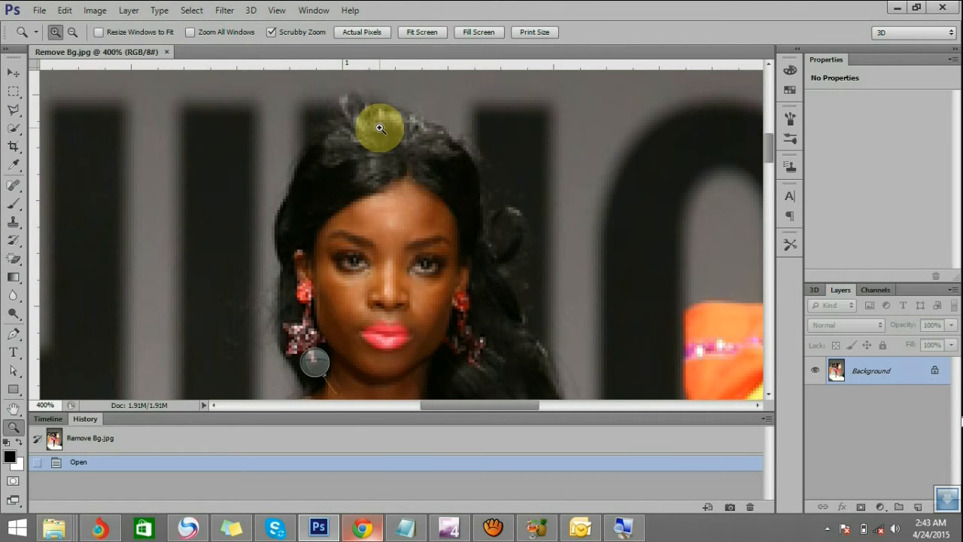
{"action": "left_click", "coordinate": [384, 133]}
{"action": "left_click", "coordinate": [14, 334]}
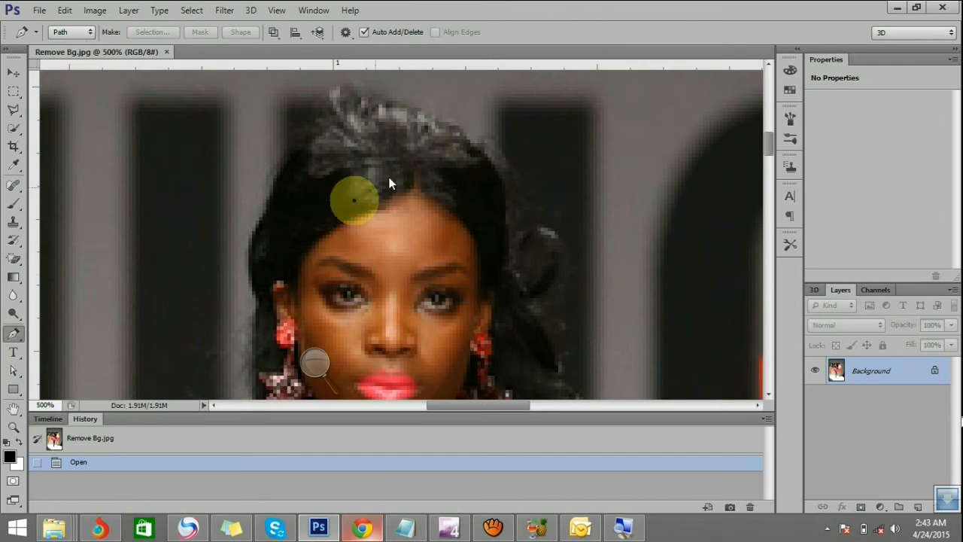
{"action": "left_click", "coordinate": [445, 137]}
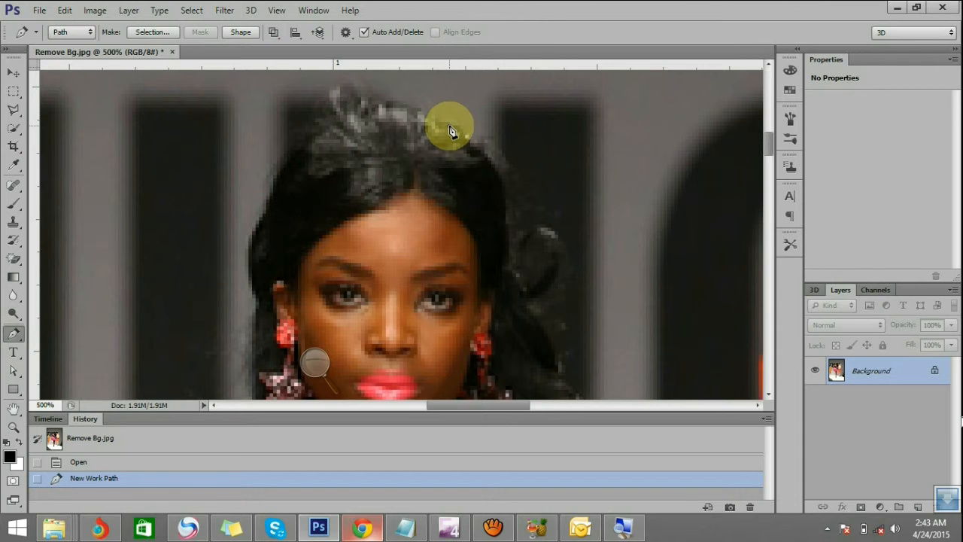
Extend the work path along the upper right edge of the hair, redoing the first segment and making its anchor a corner point
{"action": "left_click", "coordinate": [439, 121]}
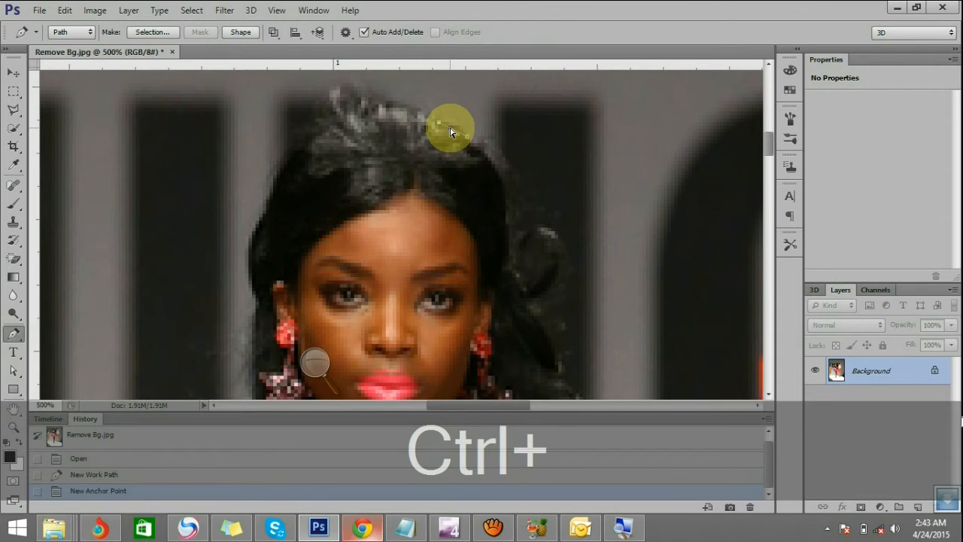
{"action": "key", "text": "ctrl+z"}
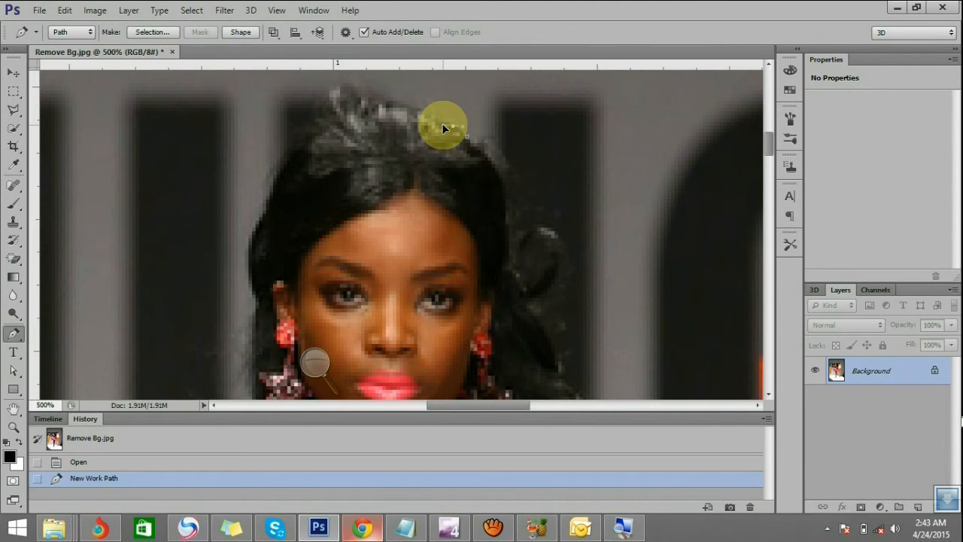
{"action": "left_click", "coordinate": [444, 129]}
{"action": "left_click", "coordinate": [444, 125], "text": "alt"}
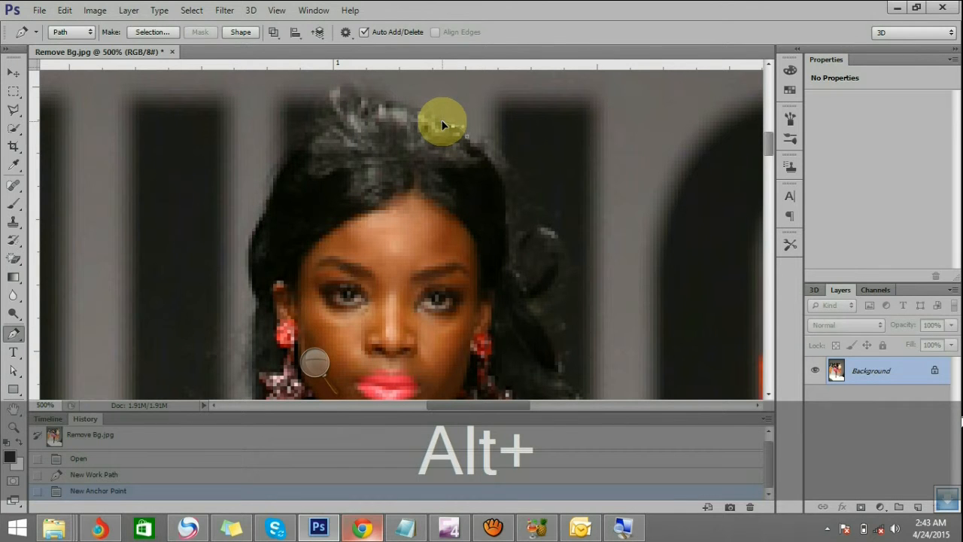
{"action": "left_click_drag", "start_coordinate": [444, 125], "coordinate": [395, 113]}
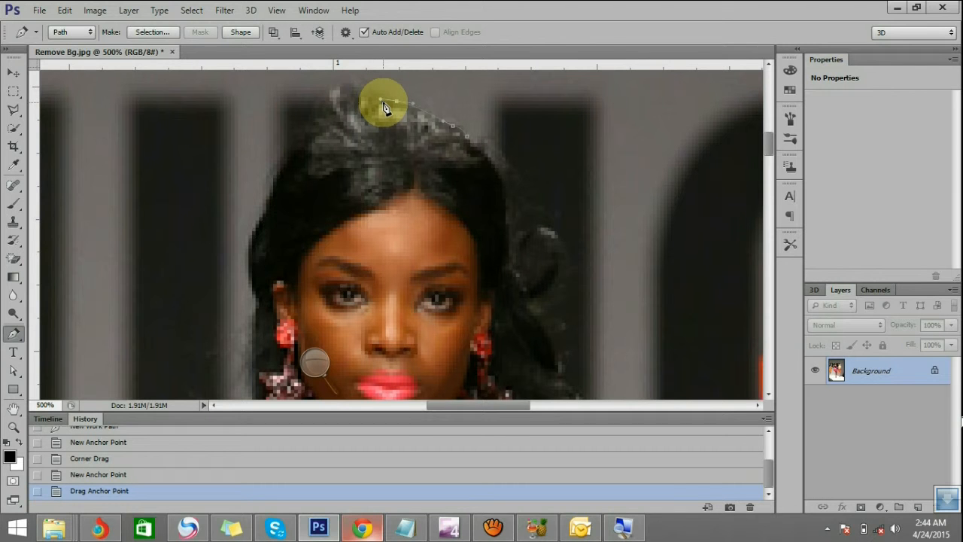
Reposition the newest anchor point and its handles to fit the top of the hair, and convert it to a corner point
{"action": "key", "text": "ctrl"}
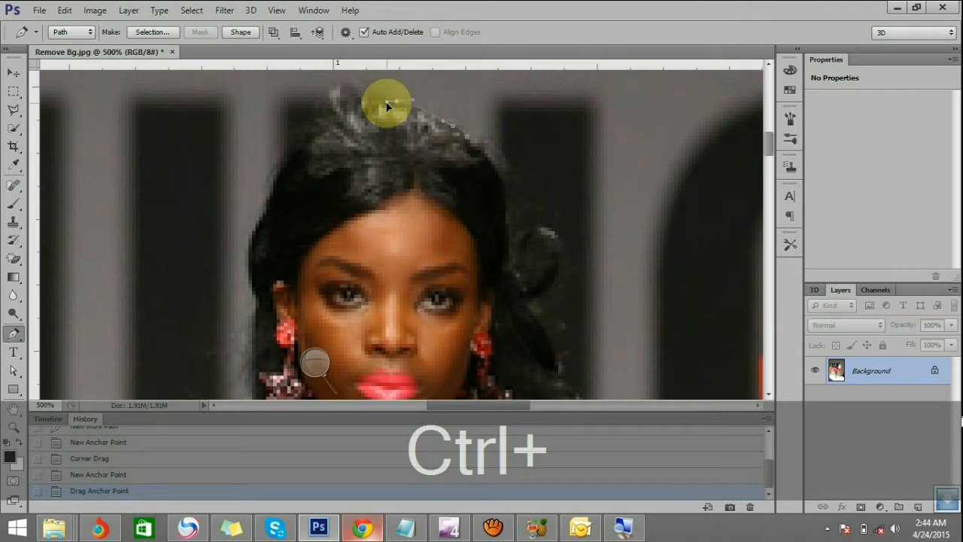
{"action": "left_click_drag", "start_coordinate": [387, 106], "coordinate": [354, 110]}
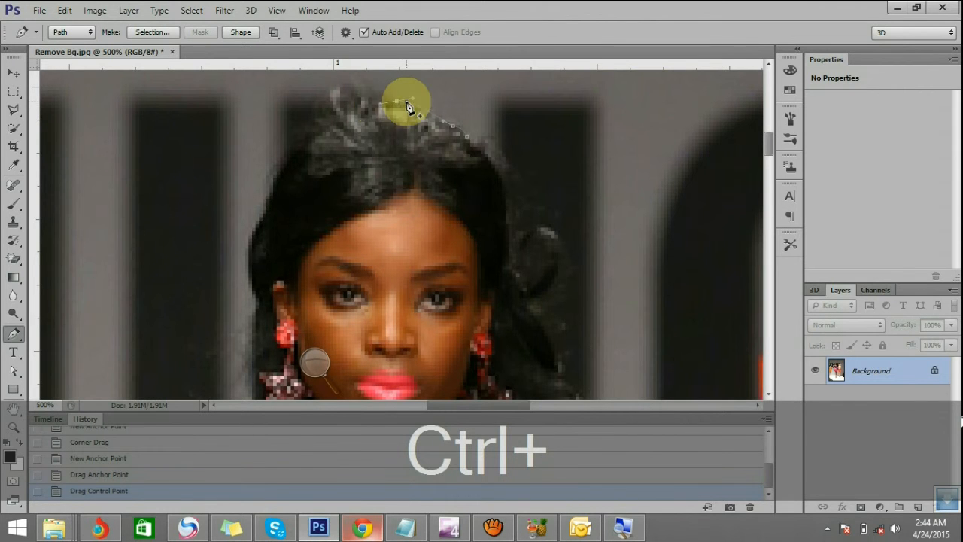
{"action": "key", "text": "ctrl"}
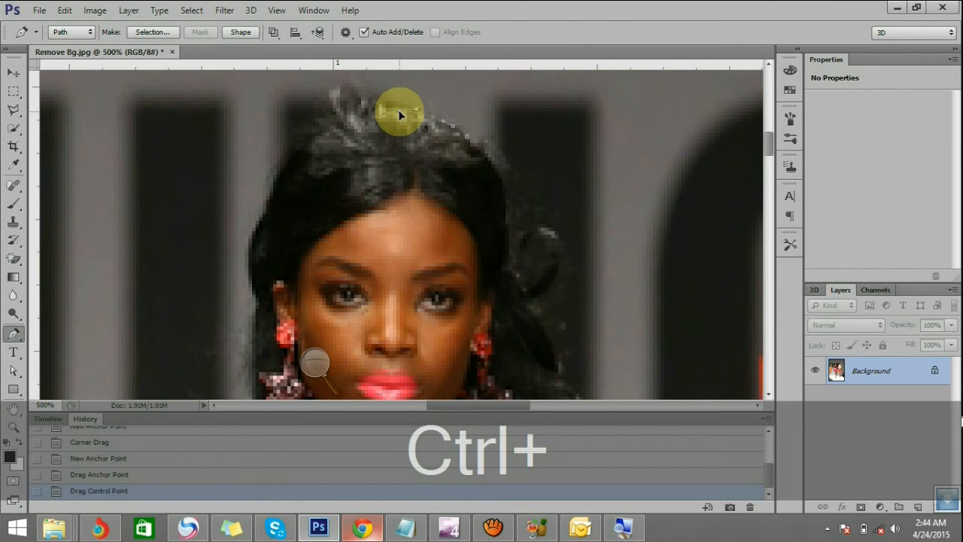
{"action": "left_click_drag", "start_coordinate": [403, 92], "coordinate": [405, 113]}
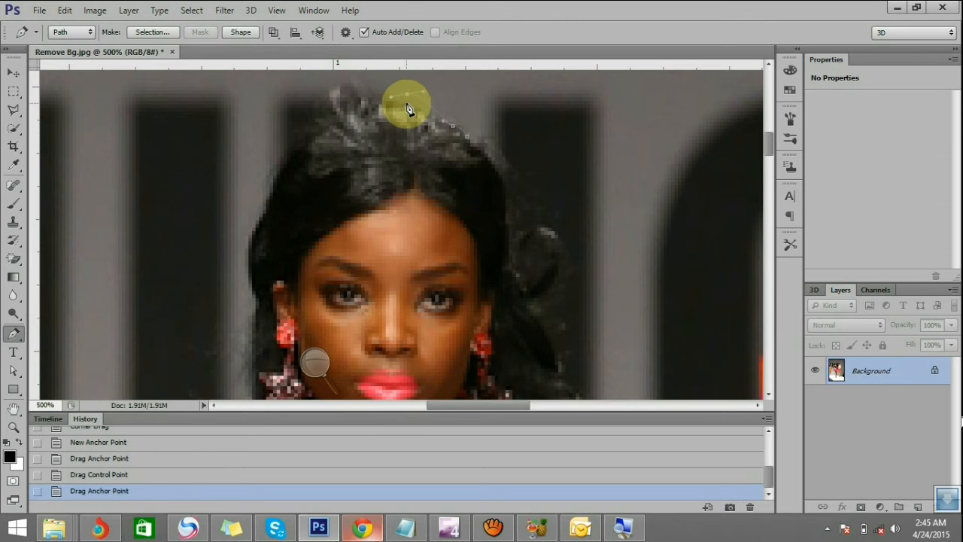
{"action": "mouse_move", "coordinate": [407, 100]}
{"action": "left_mouse_down"}
{"action": "mouse_move", "coordinate": [401, 107]}
{"action": "mouse_move", "coordinate": [422, 108]}
{"action": "mouse_move", "coordinate": [399, 109]}
{"action": "left_mouse_up"}
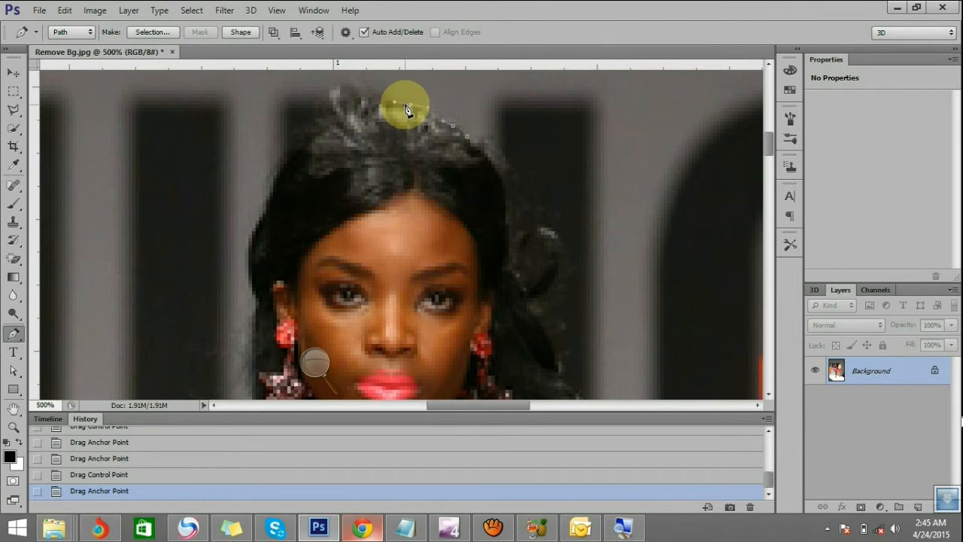
{"action": "key", "text": "ctrl"}
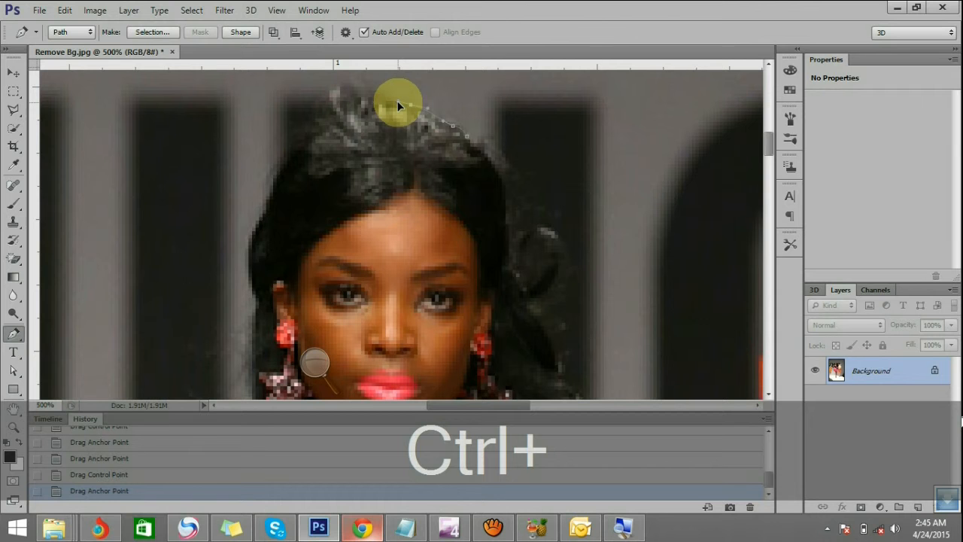
{"action": "left_click_drag", "start_coordinate": [395, 101], "coordinate": [411, 107]}
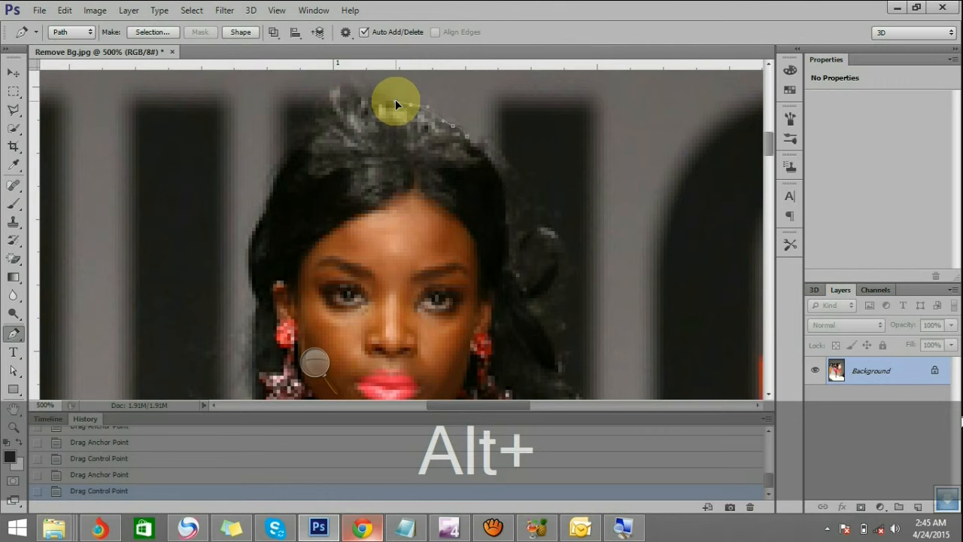
{"action": "left_click", "coordinate": [395, 104], "text": "alt"}
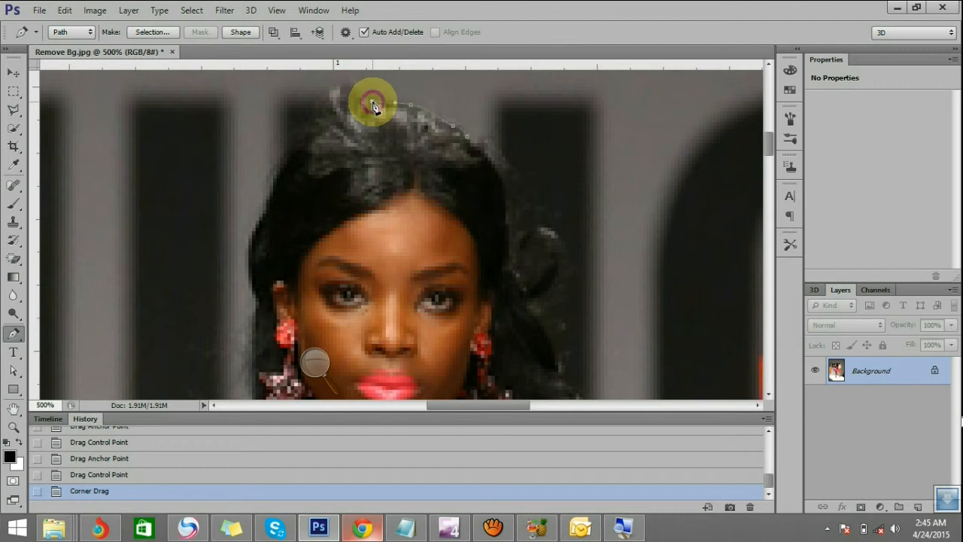
Trace the path over the raised tuft at the top of the hair and down its left side
{"action": "left_click", "coordinate": [368, 102]}
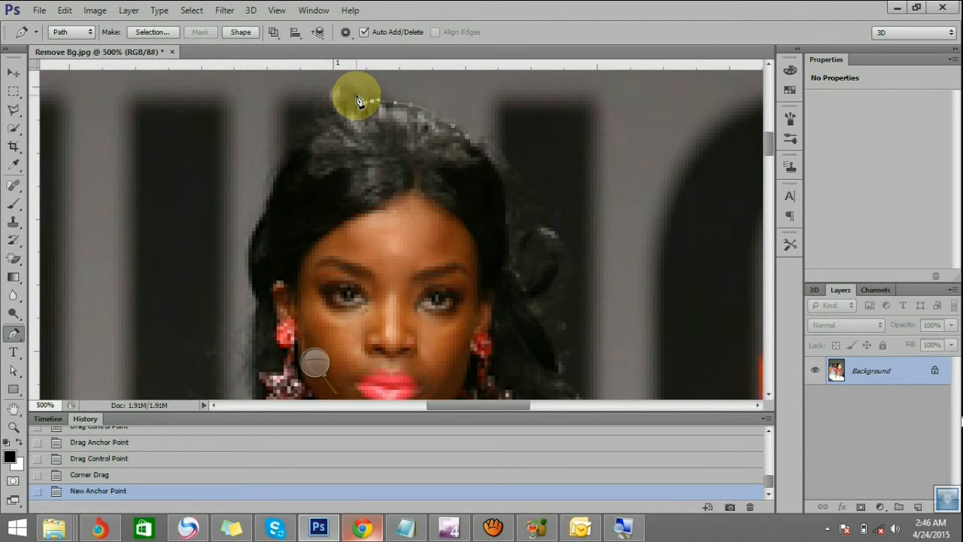
{"action": "left_click", "coordinate": [359, 102]}
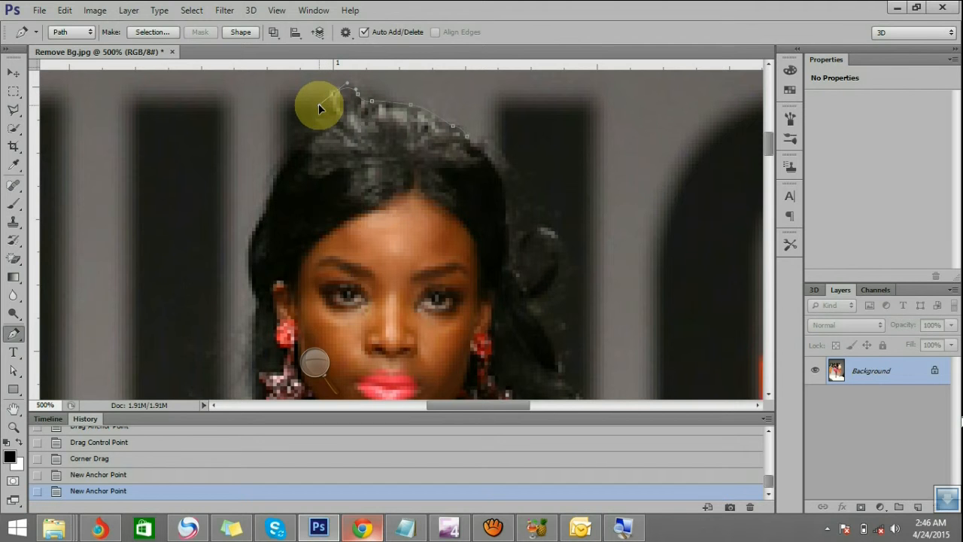
{"action": "left_click", "coordinate": [332, 95]}
{"action": "left_click", "coordinate": [322, 118]}
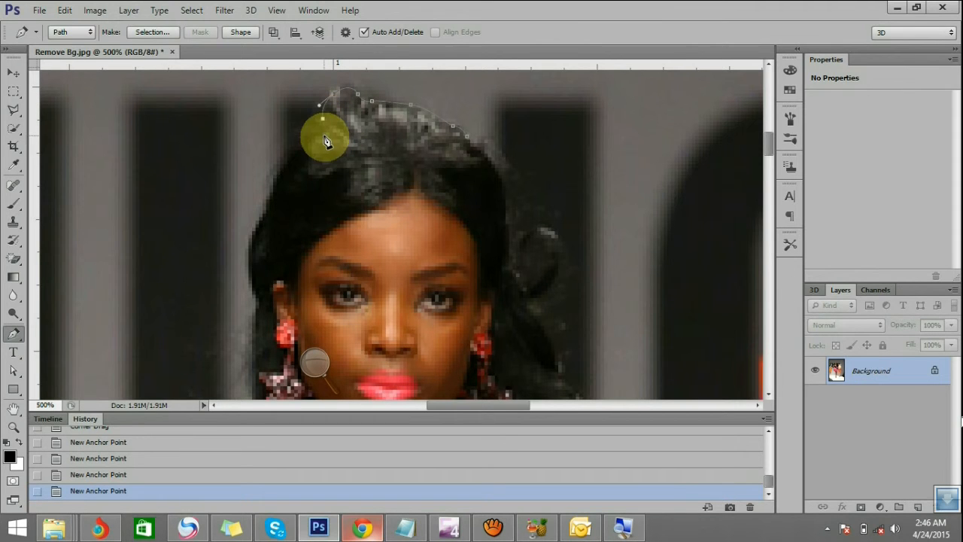
{"action": "left_click", "coordinate": [319, 133]}
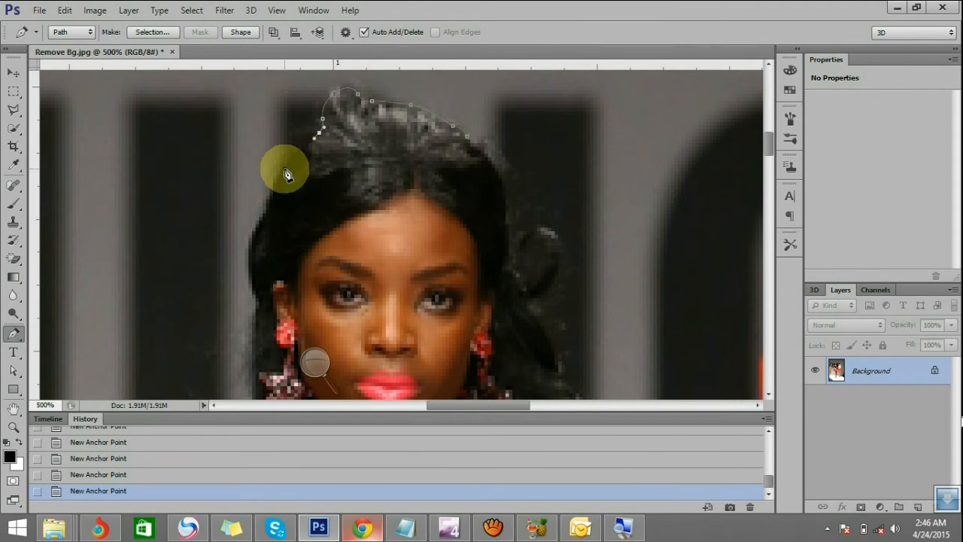
Trace the left outer edge of the hair from the crown past the star earring to where it meets the neck
{"action": "left_click_drag", "start_coordinate": [285, 172], "coordinate": [276, 184]}
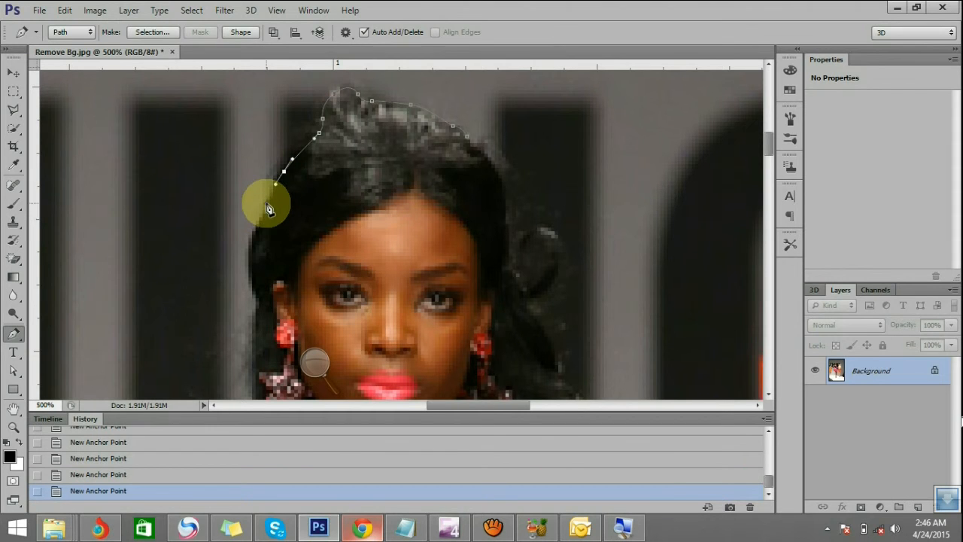
{"action": "left_click_drag", "start_coordinate": [259, 223], "coordinate": [250, 248]}
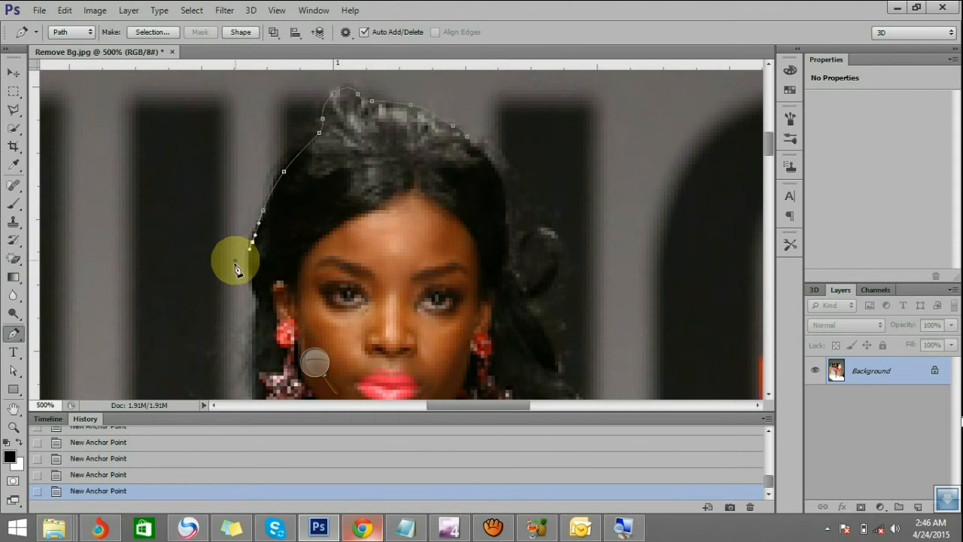
{"action": "left_click_drag", "start_coordinate": [250, 273], "coordinate": [260, 303]}
{"action": "scroll", "coordinate": [263, 309], "scroll_direction": "down", "scroll_amount": 3}
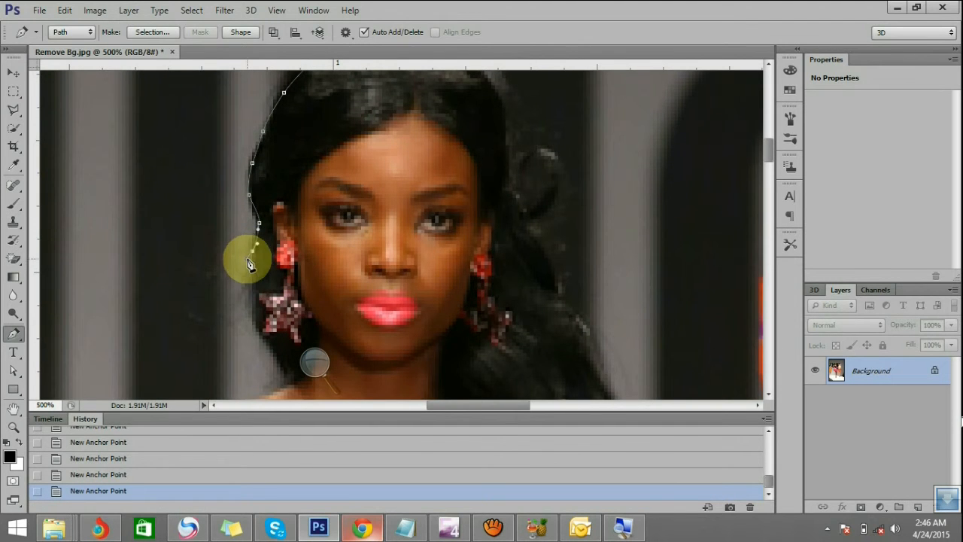
{"action": "scroll", "coordinate": [251, 267], "scroll_direction": "down", "scroll_amount": 2}
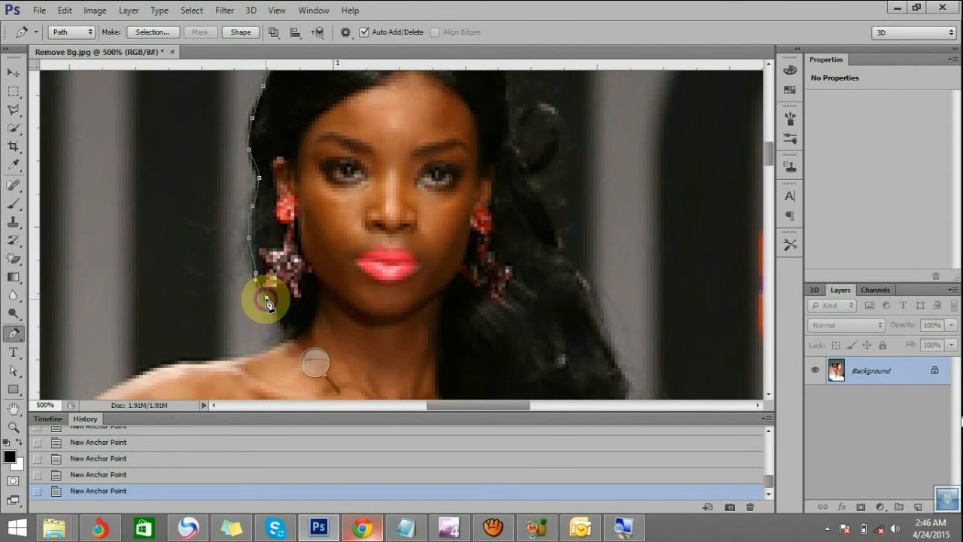
{"action": "scroll", "coordinate": [275, 315], "scroll_direction": "down", "scroll_amount": 2}
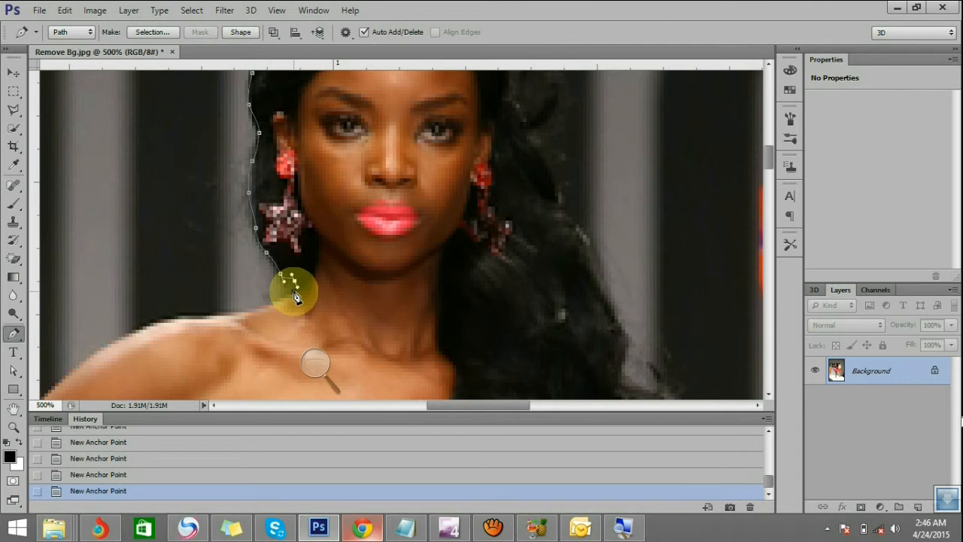
Continue the path from the end of the hair along the top of the left-hand shoulder
{"action": "scroll", "coordinate": [296, 294], "scroll_direction": "down", "scroll_amount": 2}
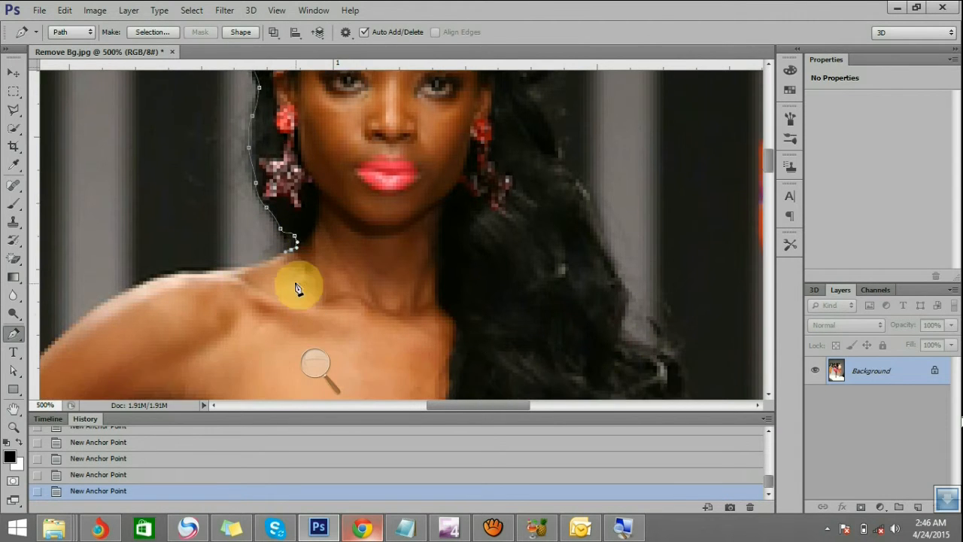
{"action": "scroll", "coordinate": [296, 288], "scroll_direction": "down", "scroll_amount": 1}
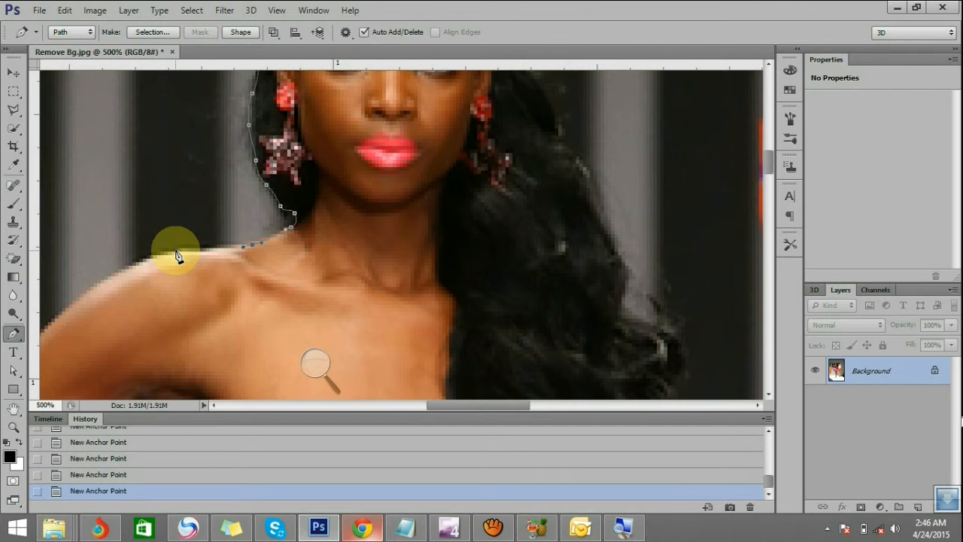
{"action": "scroll", "coordinate": [263, 252], "scroll_direction": "down", "scroll_amount": 1}
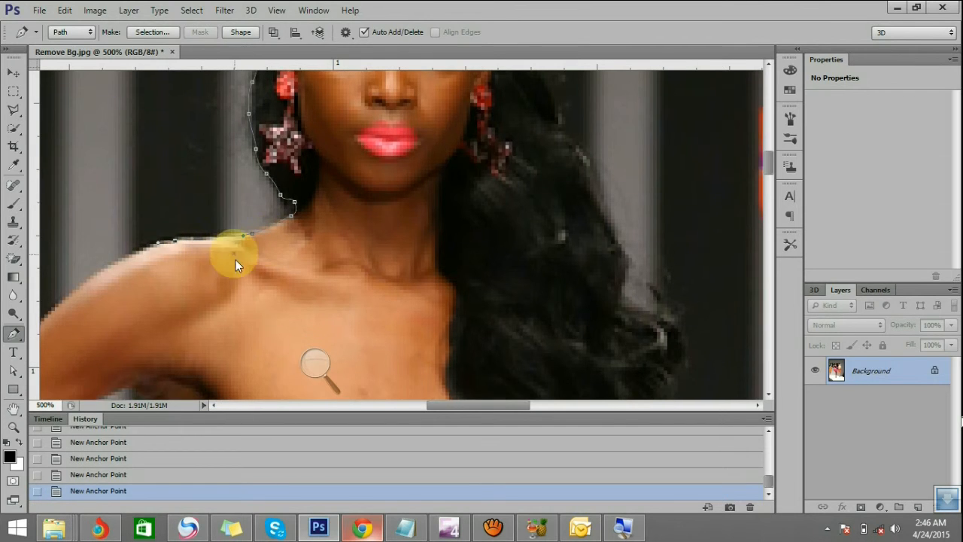
{"action": "scroll", "coordinate": [255, 405], "scroll_direction": "down", "scroll_amount": 1}
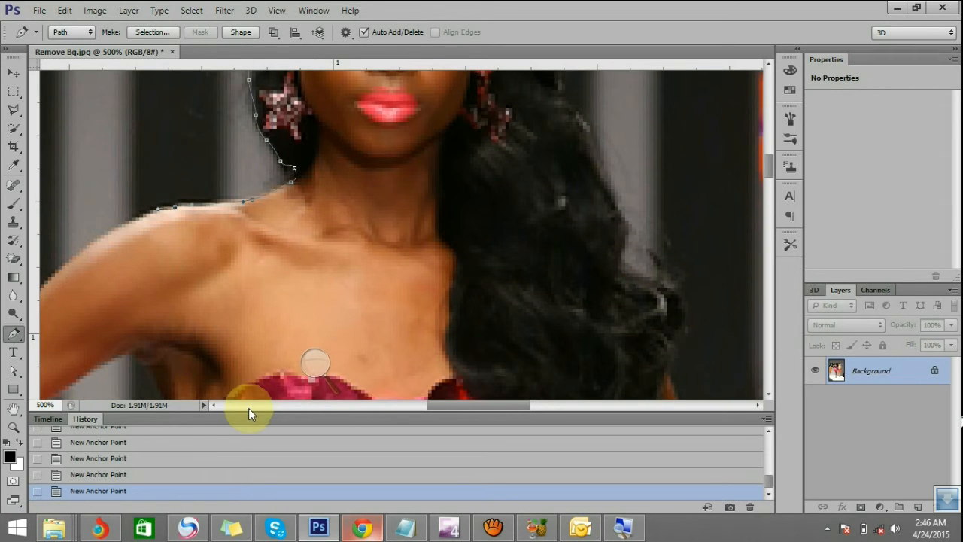
Continue the path around the outer shoulder onto the upper arm, adjusting the new anchor point and its control handle
{"action": "scroll", "coordinate": [248, 408], "scroll_direction": "left", "scroll_amount": 5}
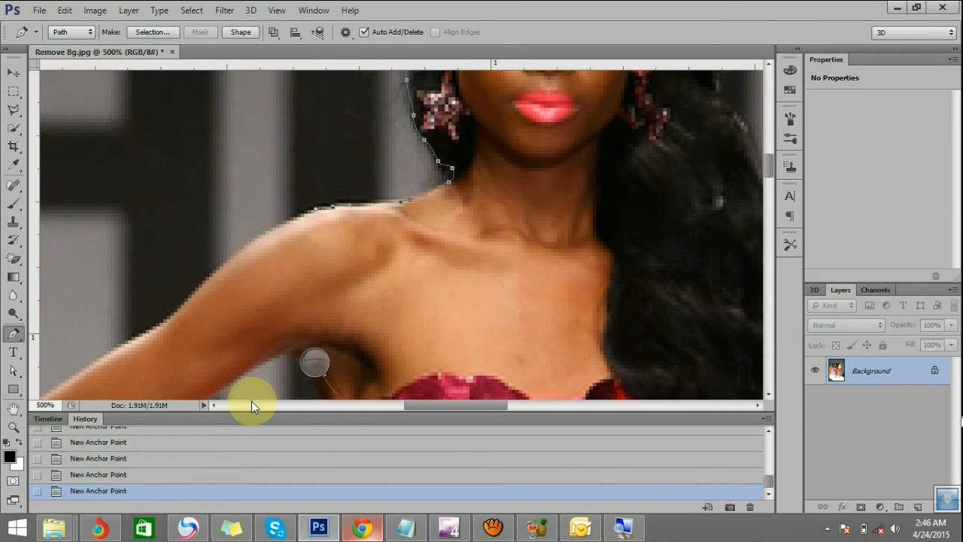
{"action": "scroll", "coordinate": [251, 405], "scroll_direction": "left", "scroll_amount": 1}
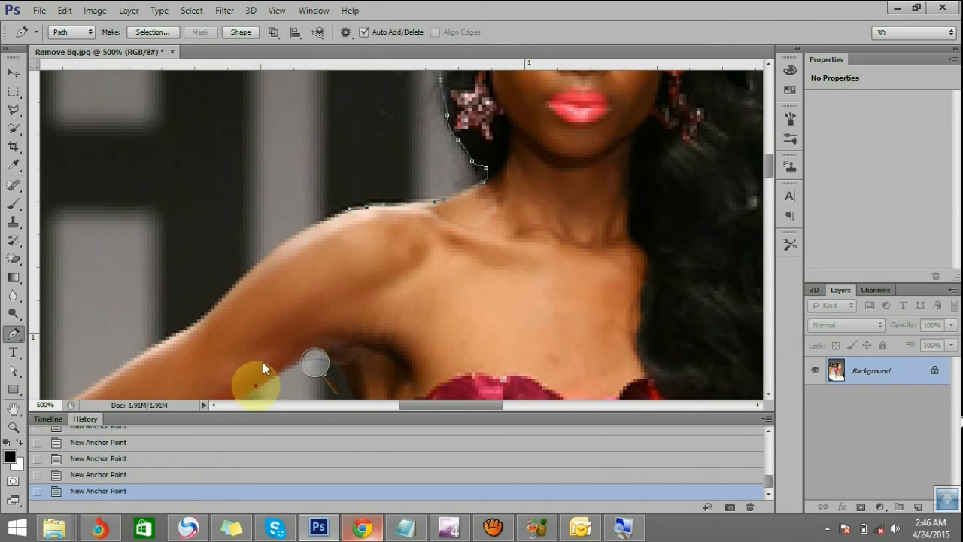
{"action": "left_click", "coordinate": [301, 232], "text": "ctrl"}
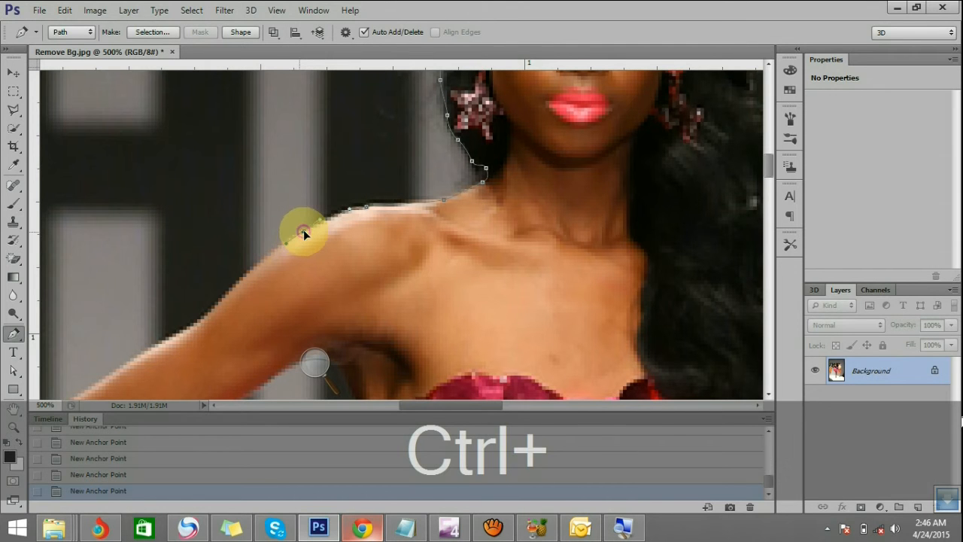
{"action": "left_click_drag", "start_coordinate": [305, 234], "coordinate": [299, 238]}
{"action": "left_click_drag", "start_coordinate": [301, 233], "coordinate": [248, 275]}
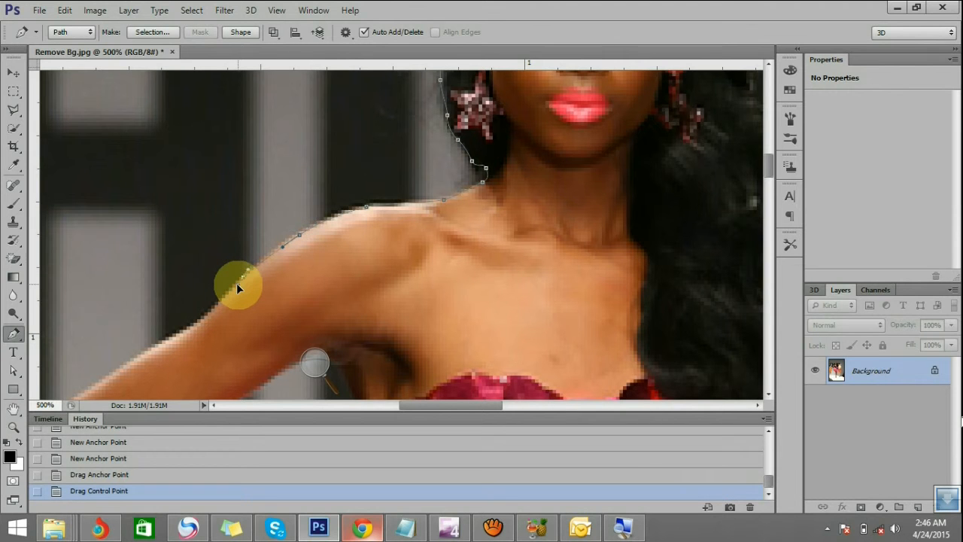
{"action": "left_click", "coordinate": [235, 285]}
Extend the path to the middle of the arm's outer edge and nudge the new anchor point onto the skin edge
{"action": "scroll", "coordinate": [234, 280], "scroll_direction": "down", "scroll_amount": 3}
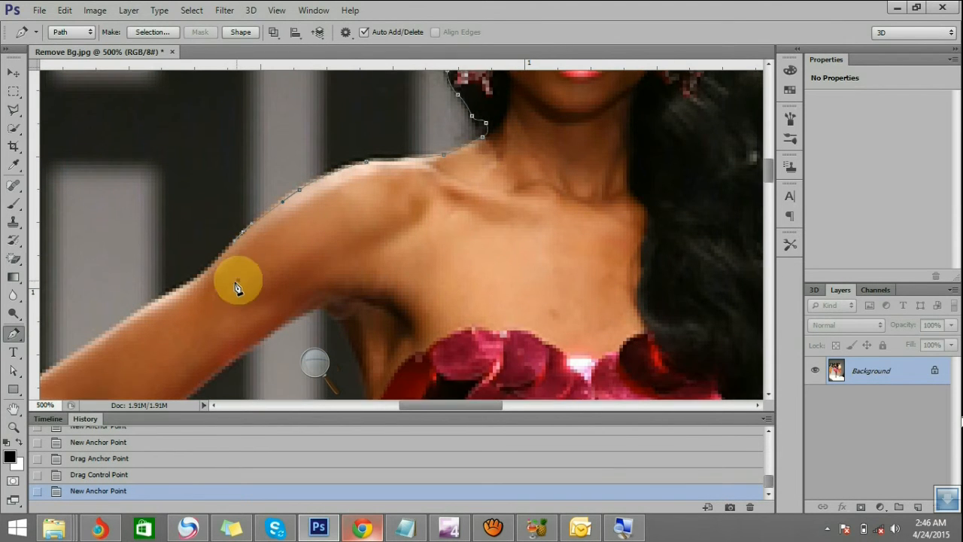
{"action": "left_click_drag", "start_coordinate": [434, 404], "coordinate": [400, 404]}
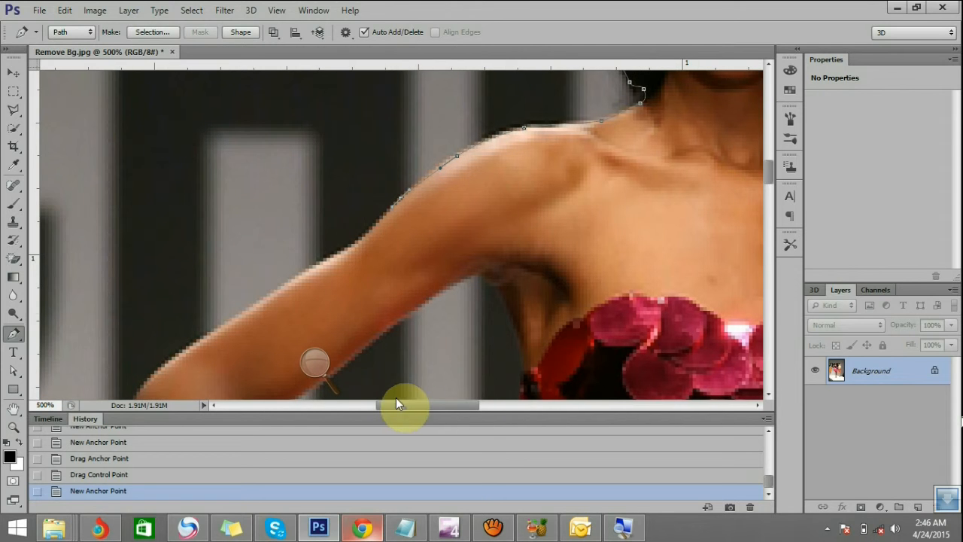
{"action": "left_click", "coordinate": [337, 253]}
{"action": "left_click_drag", "start_coordinate": [340, 252], "coordinate": [344, 250]}
Trace the remaining outer edge of the raised arm with anchor points down to the elbow
{"action": "scroll", "coordinate": [330, 266], "scroll_direction": "down", "scroll_amount": 1}
{"action": "scroll", "coordinate": [330, 271], "scroll_direction": "down", "scroll_amount": 3}
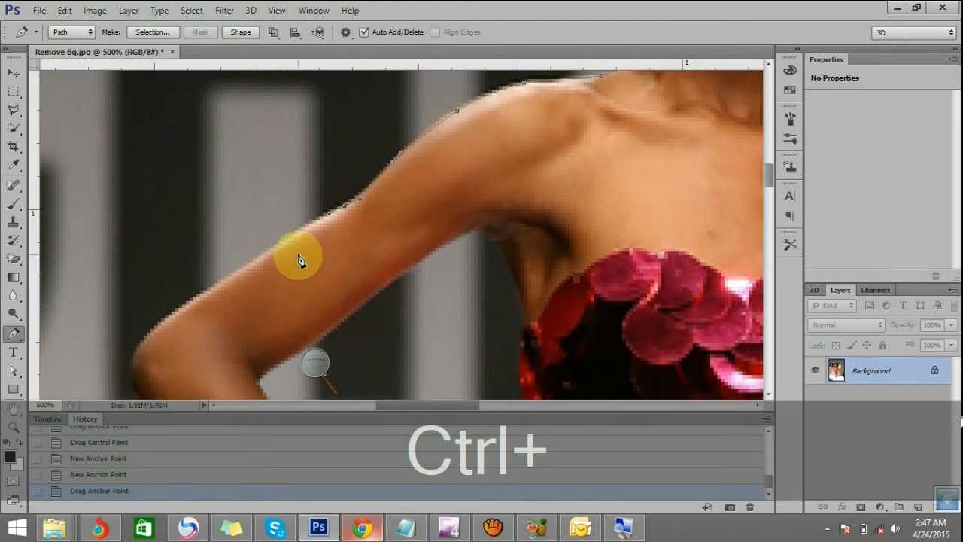
{"action": "left_click", "coordinate": [253, 260]}
{"action": "scroll", "coordinate": [254, 263], "scroll_direction": "down", "scroll_amount": 5}
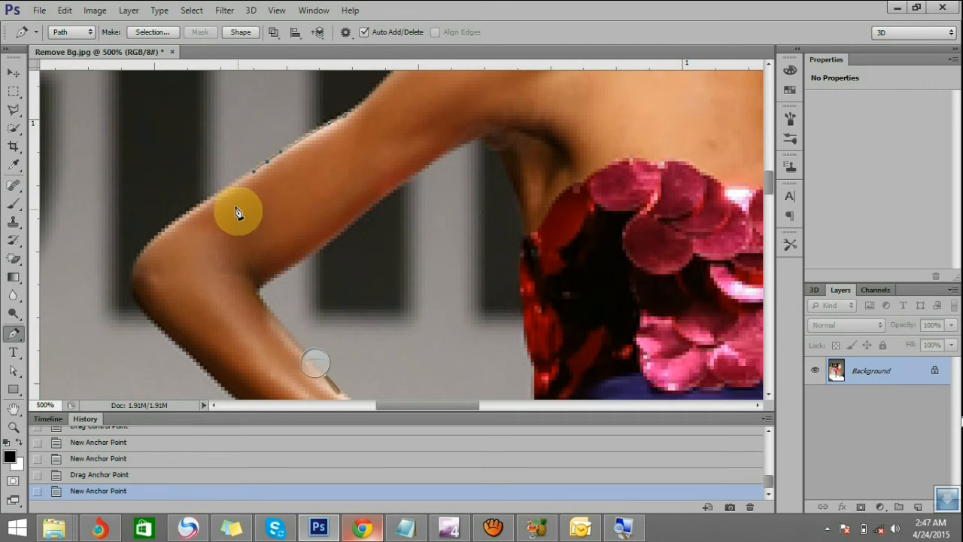
{"action": "left_click", "coordinate": [190, 223]}
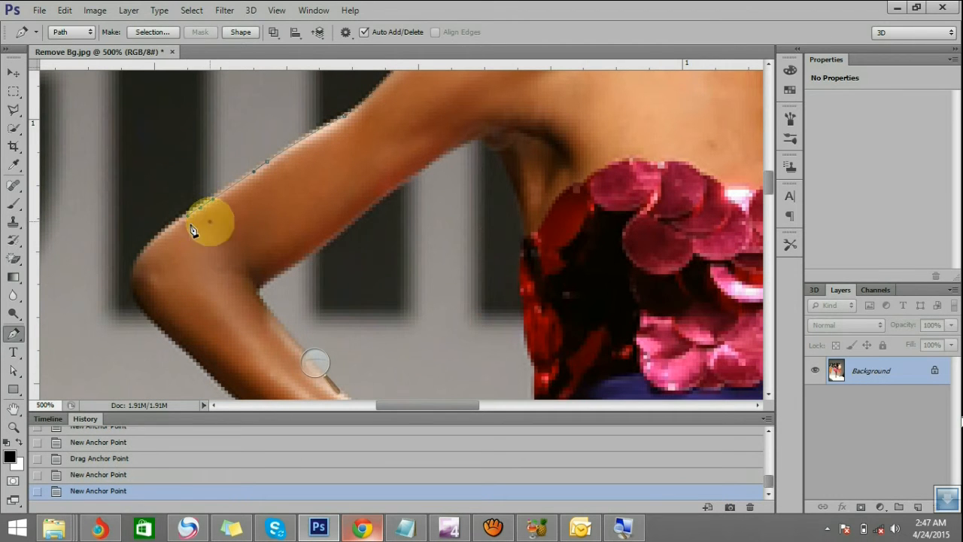
{"action": "left_click", "coordinate": [150, 249]}
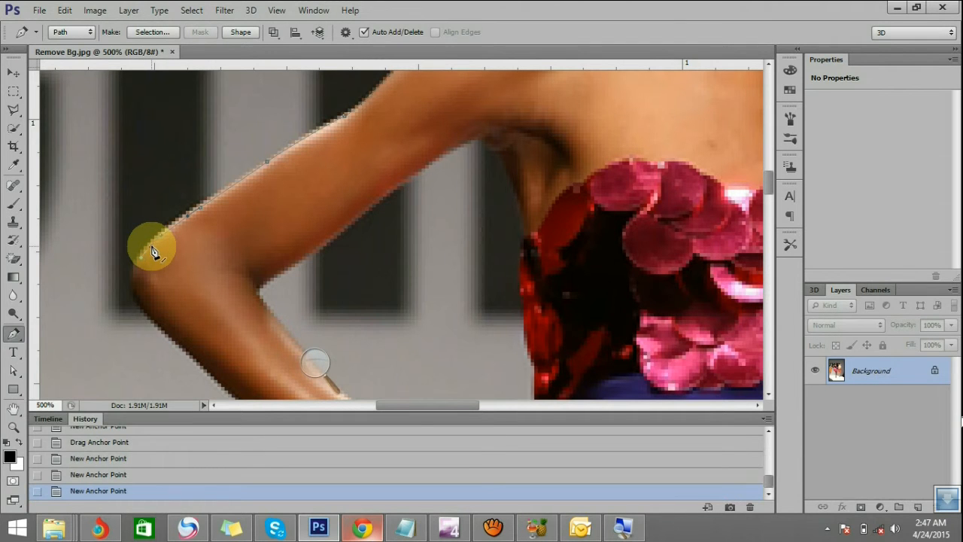
Trace the path around the tip of the elbow, nudging the anchor point and redirecting the last control handle down along the forearm
{"action": "left_click", "coordinate": [151, 244], "text": "ctrl"}
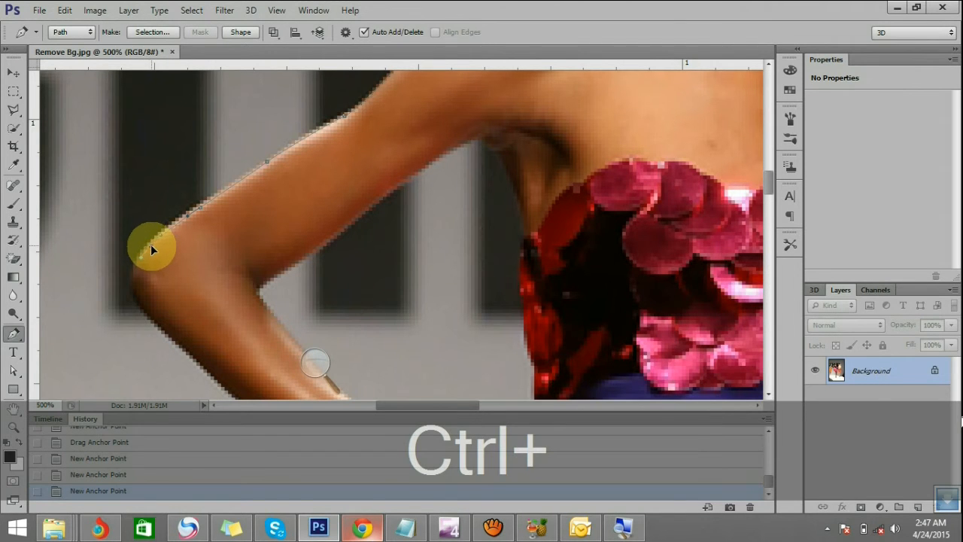
{"action": "left_click_drag", "start_coordinate": [150, 243], "coordinate": [149, 245]}
{"action": "scroll", "coordinate": [165, 233], "scroll_direction": "down", "scroll_amount": 2}
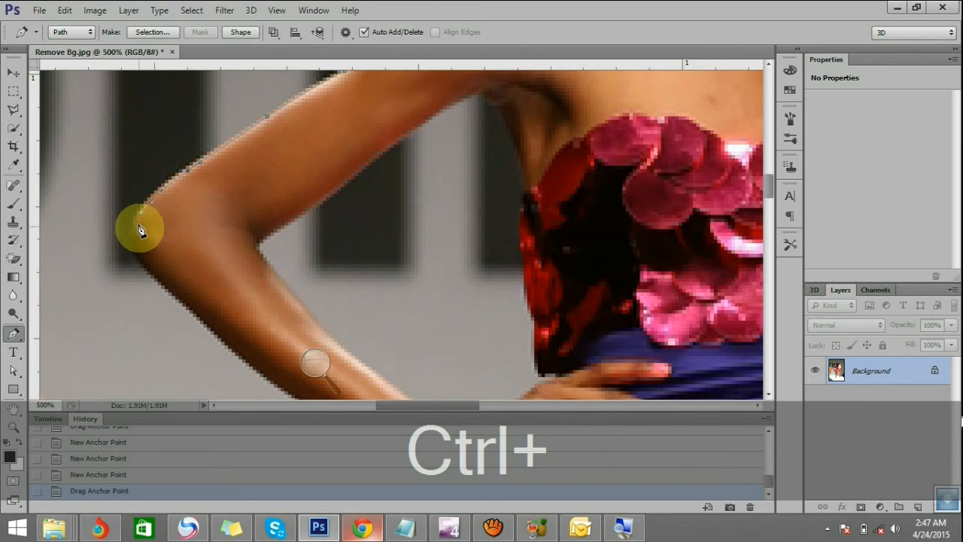
{"action": "left_click_drag", "start_coordinate": [133, 240], "coordinate": [148, 272]}
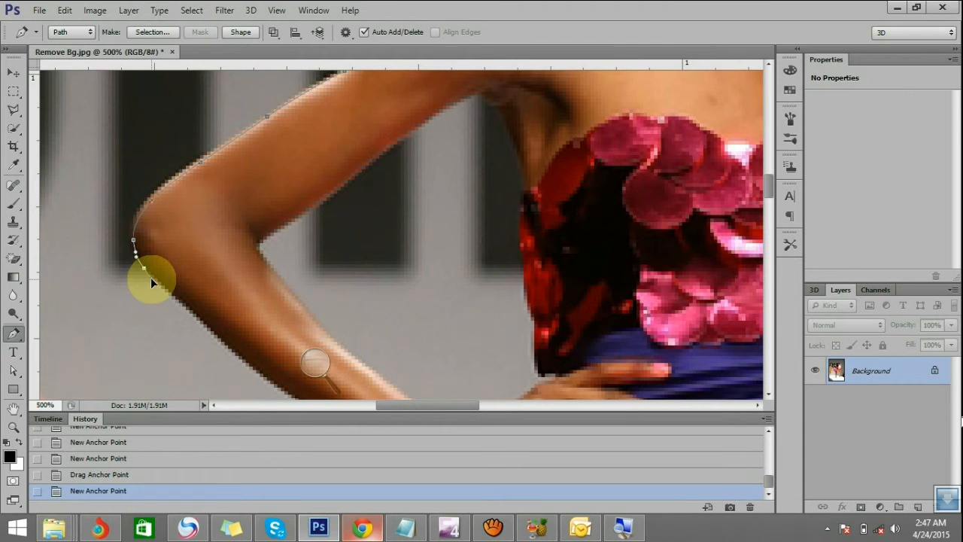
{"action": "left_click", "coordinate": [151, 283]}
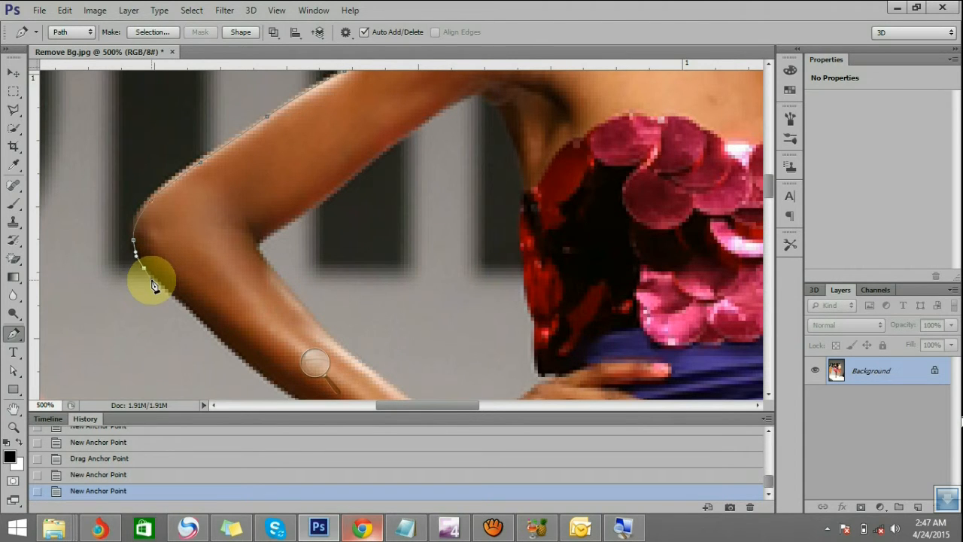
{"action": "key", "text": "alt"}
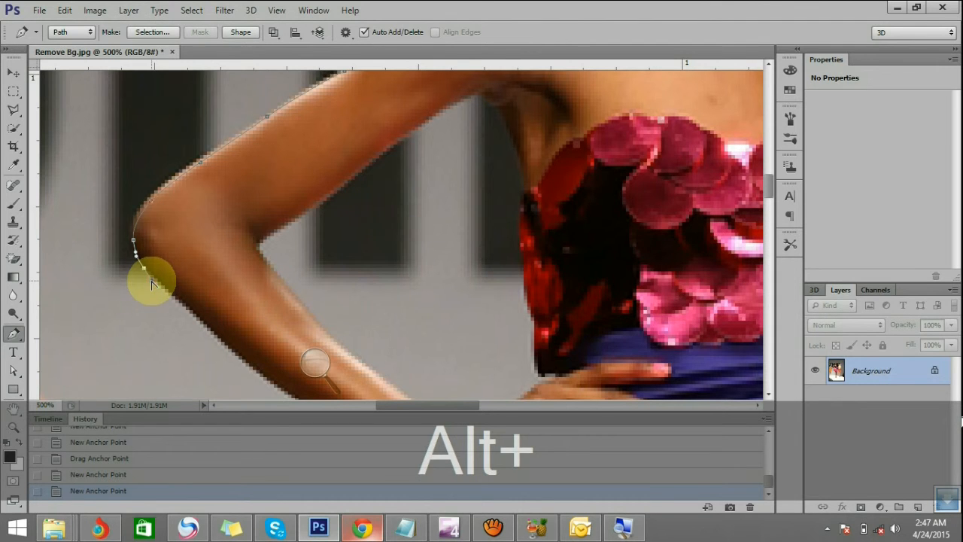
{"action": "left_click_drag", "start_coordinate": [151, 280], "coordinate": [160, 283]}
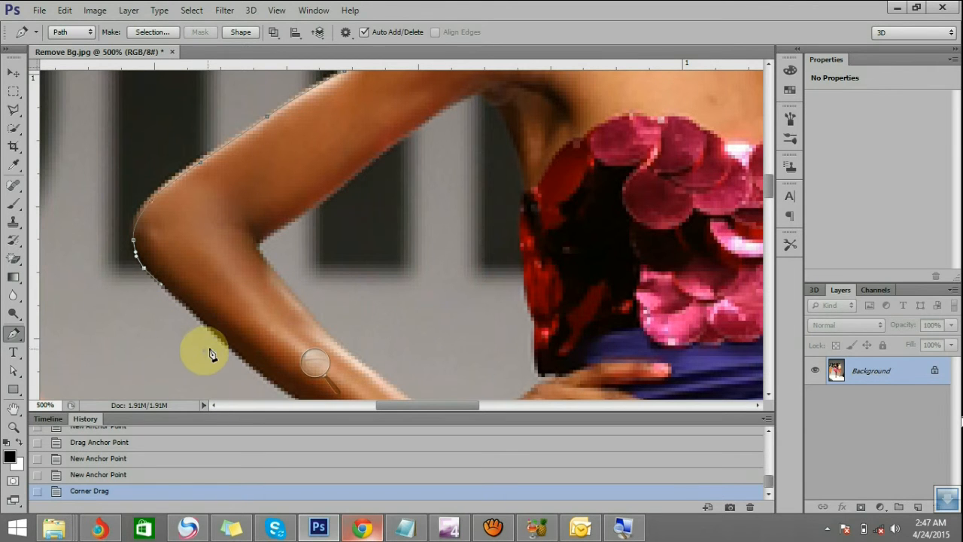
Continue the path along the forearm's outer edge to where it meets the pink skirt, nudging an anchor point onto the skin edge
{"action": "left_click", "coordinate": [248, 369]}
{"action": "left_click_drag", "start_coordinate": [243, 357], "coordinate": [243, 357]}
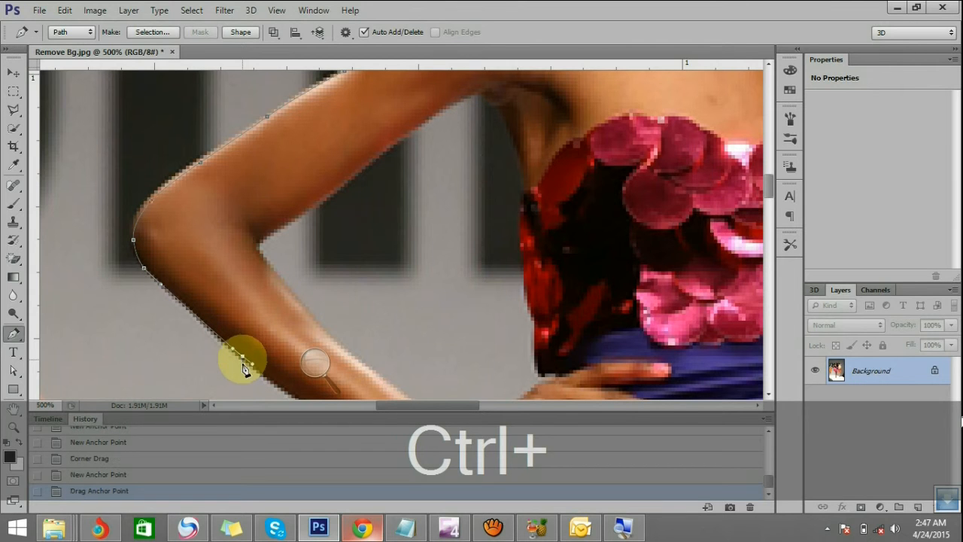
{"action": "scroll", "coordinate": [256, 357], "scroll_direction": "down", "scroll_amount": 3}
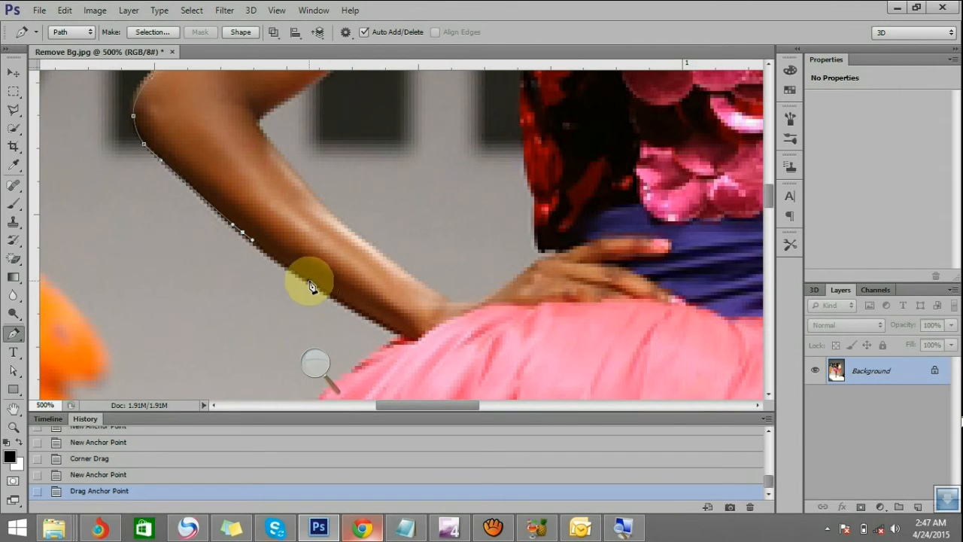
{"action": "left_click_drag", "start_coordinate": [319, 291], "coordinate": [320, 290]}
{"action": "left_click_drag", "start_coordinate": [368, 313], "coordinate": [395, 346]}
{"action": "left_click", "coordinate": [387, 347]}
Trace the rounded upper edge of the pink skirt with anchor points from the wrist to the skirt's outer side
{"action": "scroll", "coordinate": [383, 340], "scroll_direction": "down", "scroll_amount": 3}
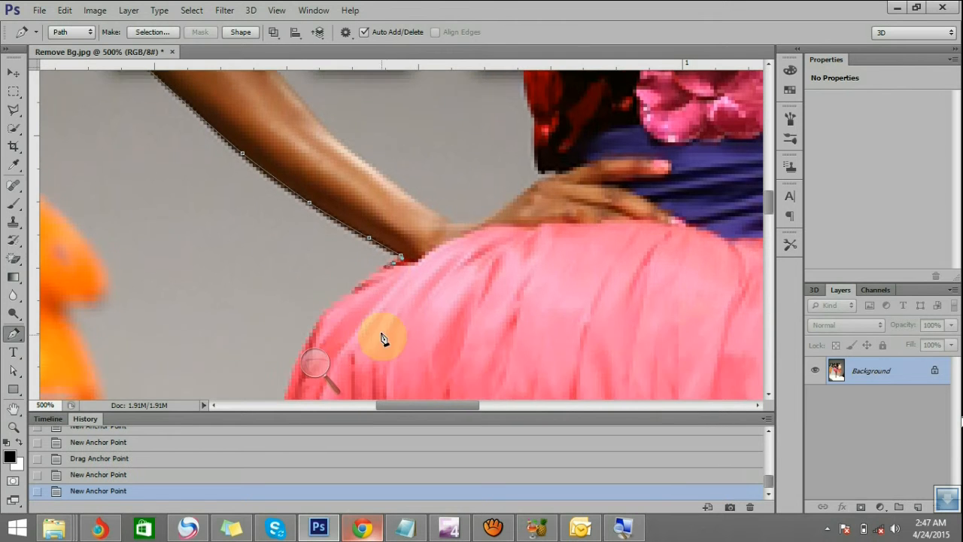
{"action": "left_click", "coordinate": [346, 294]}
{"action": "scroll", "coordinate": [345, 294], "scroll_direction": "down", "scroll_amount": 3}
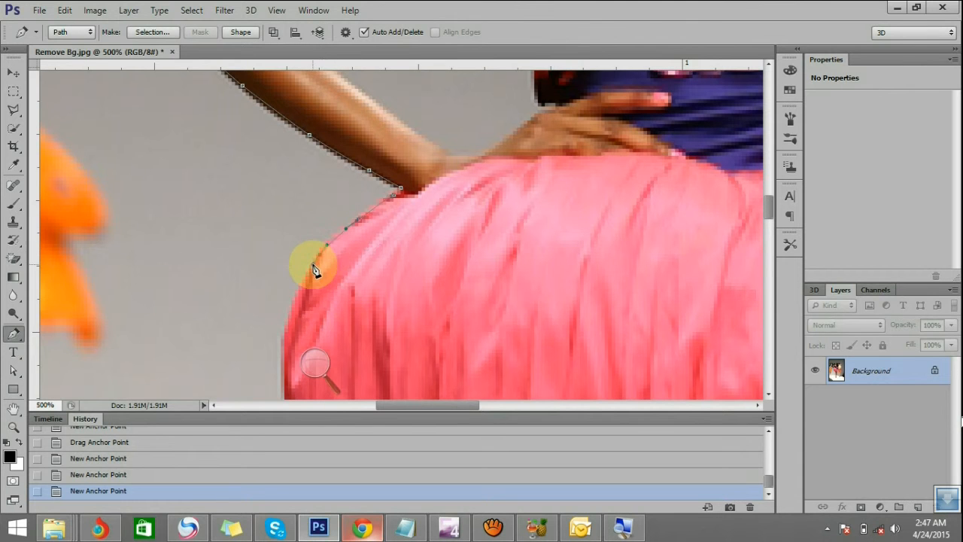
{"action": "left_click", "coordinate": [312, 262]}
{"action": "scroll", "coordinate": [312, 263], "scroll_direction": "down", "scroll_amount": 2}
{"action": "left_click", "coordinate": [290, 270]}
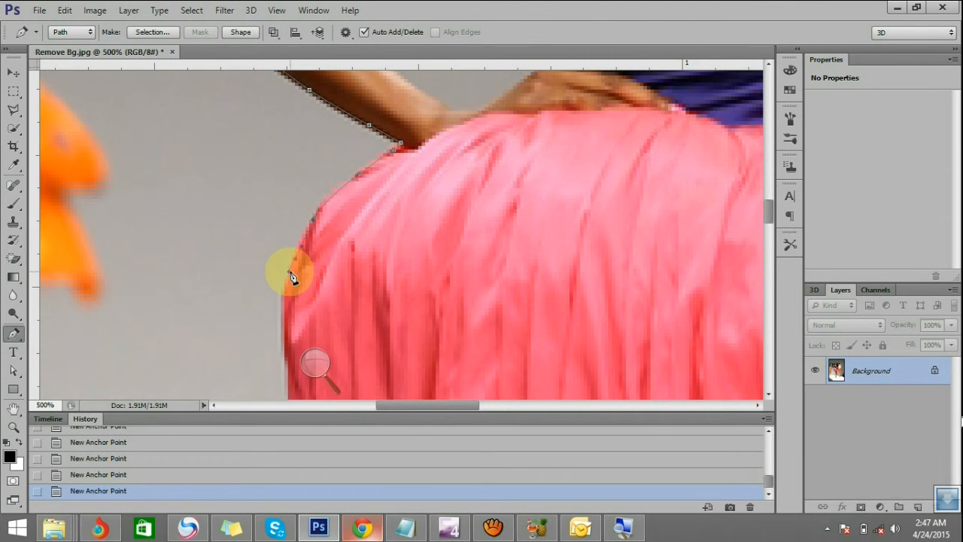
Extend the path down the straight outer side of the skirt to its lower corner
{"action": "scroll", "coordinate": [288, 271], "scroll_direction": "down", "scroll_amount": 2}
{"action": "scroll", "coordinate": [284, 285], "scroll_direction": "down", "scroll_amount": 5}
{"action": "mouse_move", "coordinate": [283, 268]}
{"action": "left_mouse_down"}
{"action": "mouse_move", "coordinate": [285, 285]}
{"action": "mouse_move", "coordinate": [294, 285]}
{"action": "left_mouse_up"}
{"action": "scroll", "coordinate": [289, 283], "scroll_direction": "down", "scroll_amount": 5}
{"action": "scroll", "coordinate": [293, 283], "scroll_direction": "down", "scroll_amount": 5}
{"action": "left_click", "coordinate": [297, 271]}
{"action": "scroll", "coordinate": [297, 272], "scroll_direction": "down", "scroll_amount": 4}
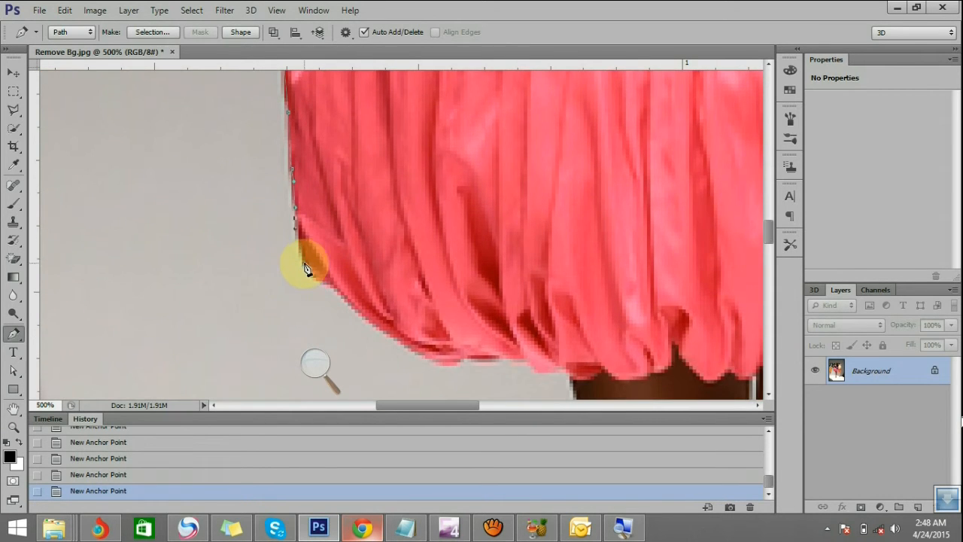
Adjust the control handle at the skirt's lower corner and resume the path from its end point, undoing the stray new path component
{"action": "scroll", "coordinate": [311, 273], "scroll_direction": "down", "scroll_amount": 3}
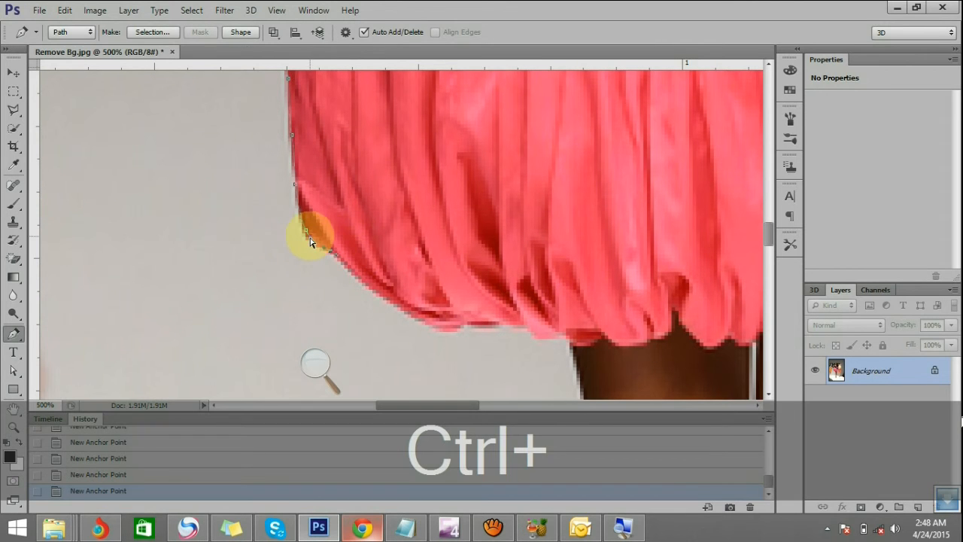
{"action": "left_click", "coordinate": [307, 251], "text": "ctrl"}
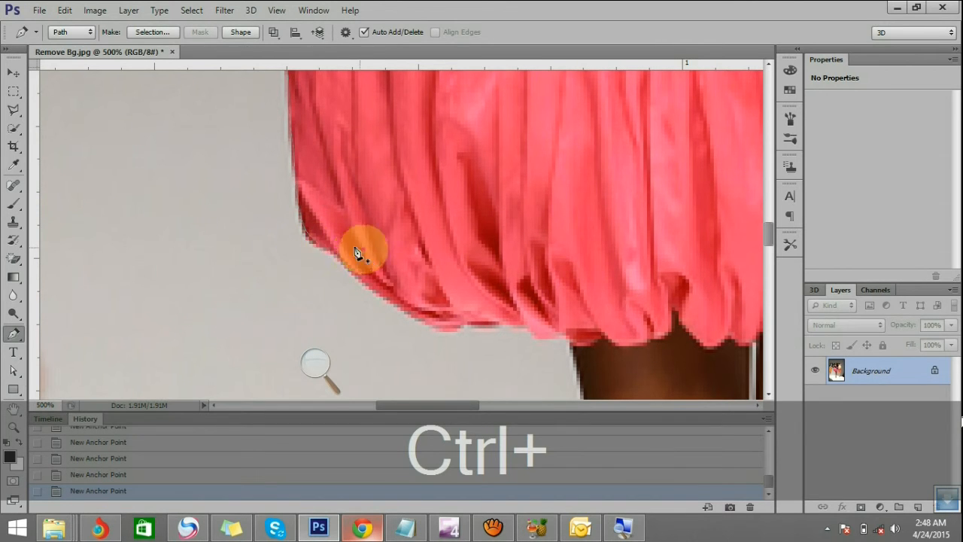
{"action": "left_click", "coordinate": [316, 243], "text": "ctrl"}
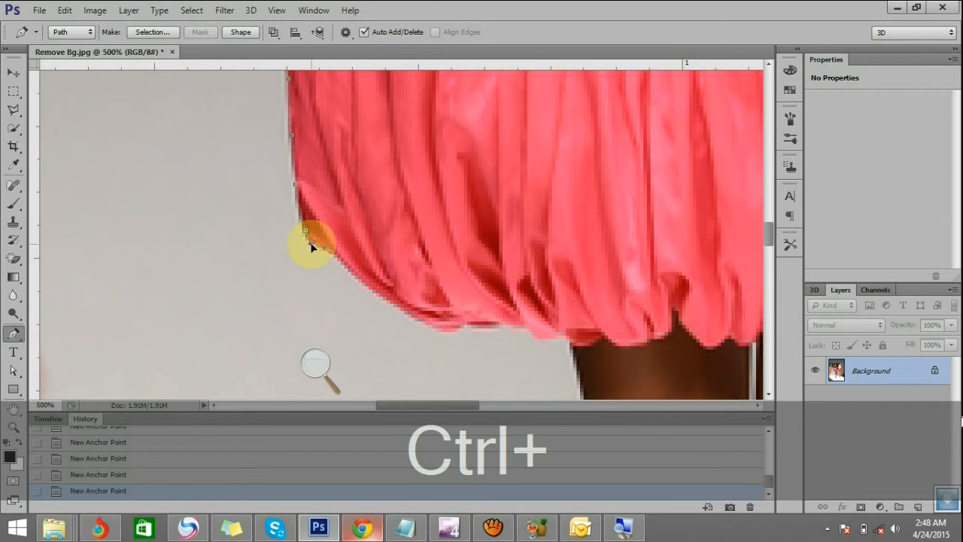
{"action": "left_click_drag", "start_coordinate": [304, 241], "coordinate": [307, 244]}
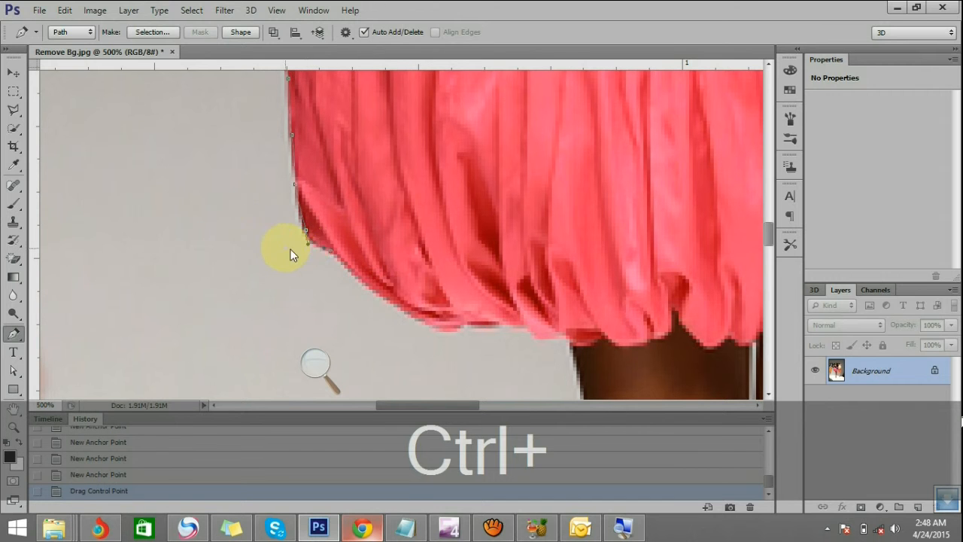
{"action": "left_click", "coordinate": [371, 290]}
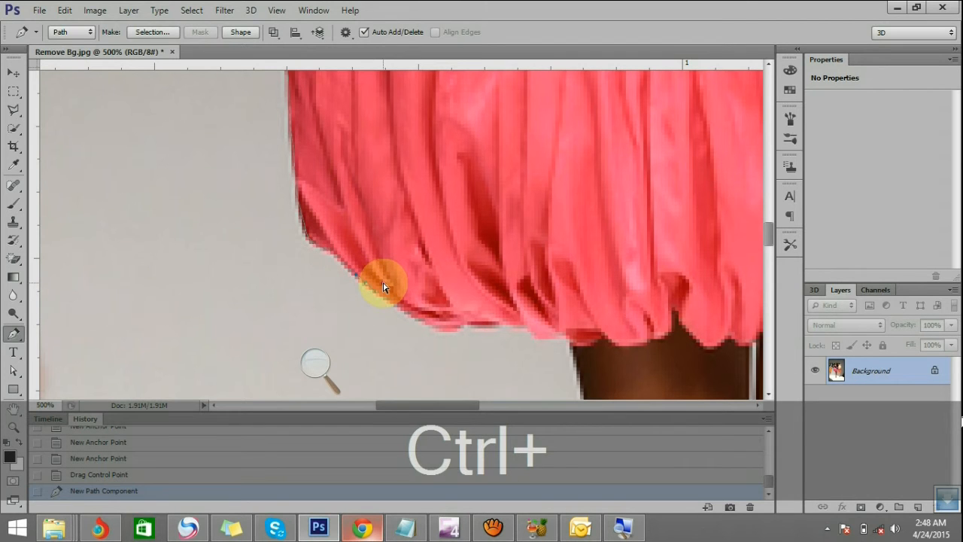
{"action": "key", "text": "ctrl+z"}
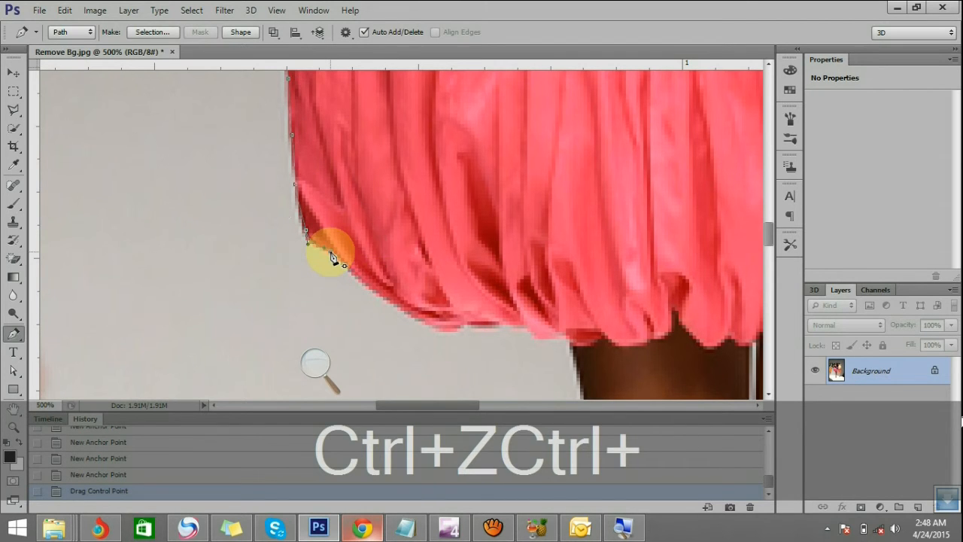
{"action": "left_click", "coordinate": [331, 254]}
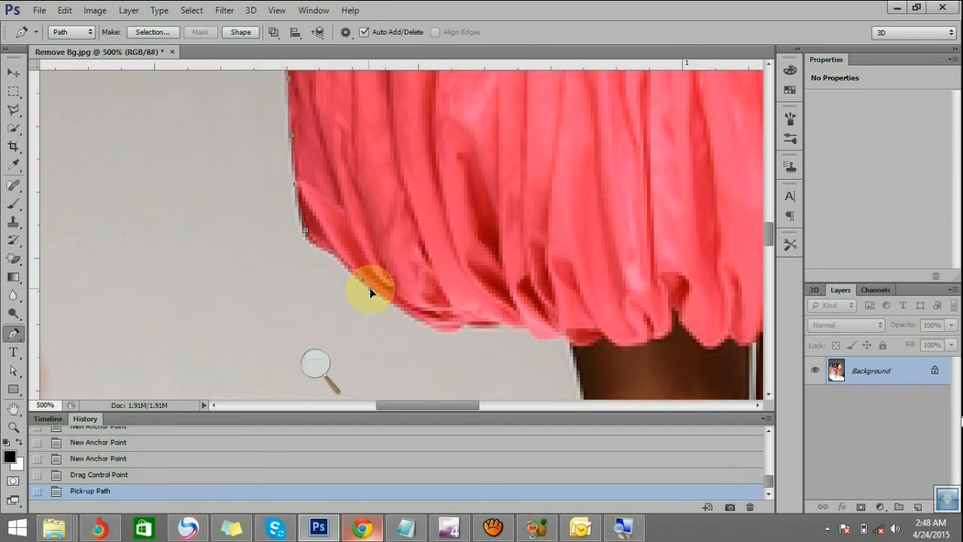
Trace the skirt's slanted lower edge to the hem, correcting an anchor point and a control handle, and pick up the path's end point
{"action": "left_click", "coordinate": [386, 304]}
{"action": "left_click", "coordinate": [400, 311]}
{"action": "scroll", "coordinate": [391, 319], "scroll_direction": "down", "scroll_amount": 2}
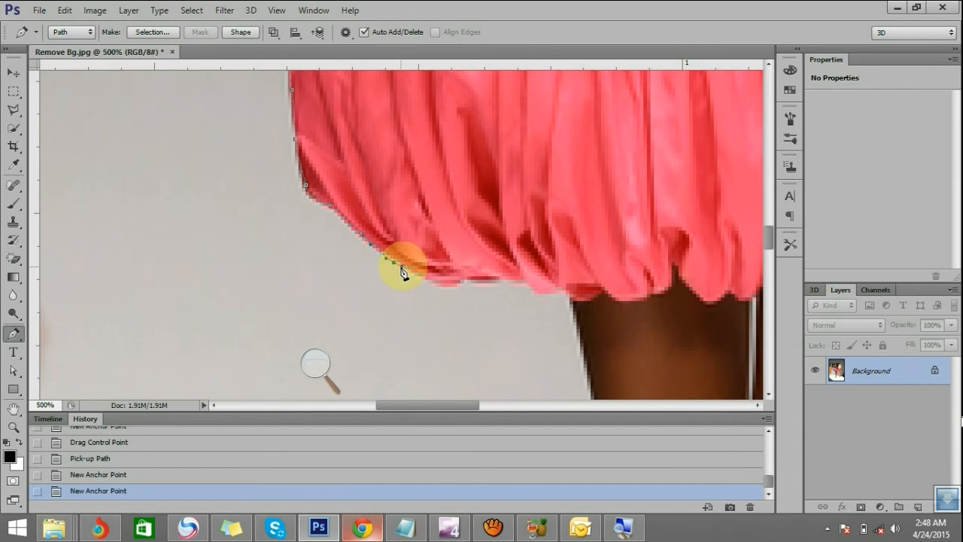
{"action": "left_click_drag", "start_coordinate": [394, 262], "coordinate": [427, 289]}
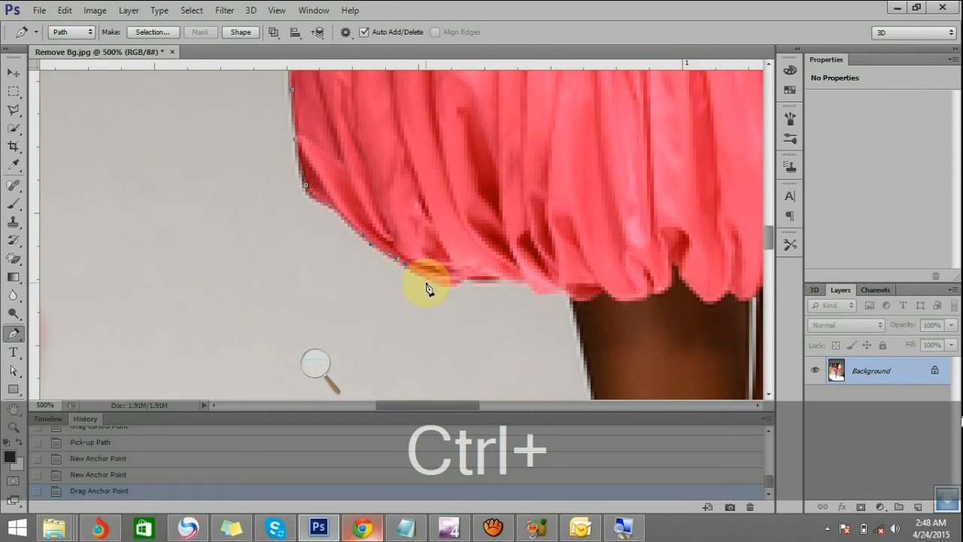
{"action": "scroll", "coordinate": [457, 280], "scroll_direction": "down", "scroll_amount": 2}
{"action": "left_click", "coordinate": [449, 235]}
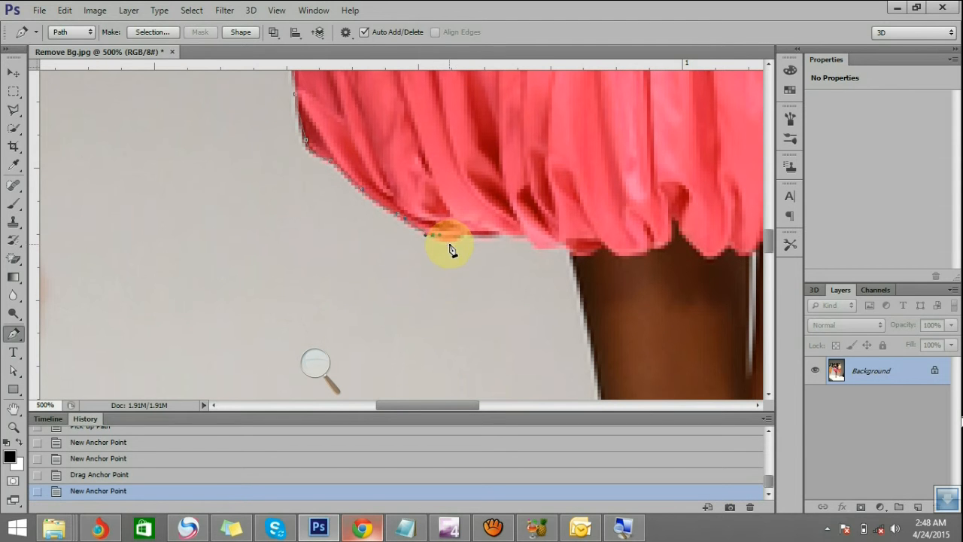
{"action": "mouse_move", "coordinate": [439, 236]}
{"action": "left_mouse_down"}
{"action": "mouse_move", "coordinate": [435, 243]}
{"action": "mouse_move", "coordinate": [466, 231]}
{"action": "mouse_move", "coordinate": [458, 241]}
{"action": "left_mouse_up"}
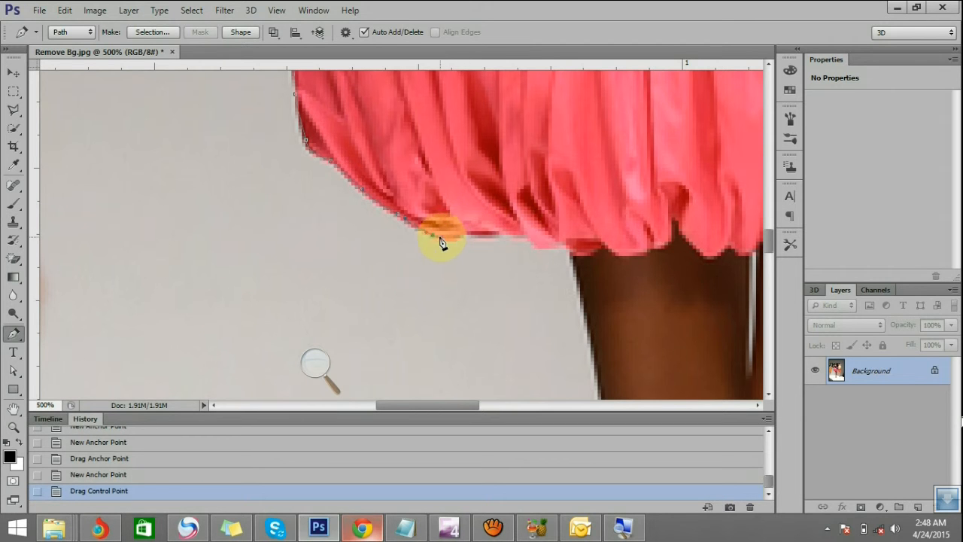
{"action": "left_click", "coordinate": [435, 240]}
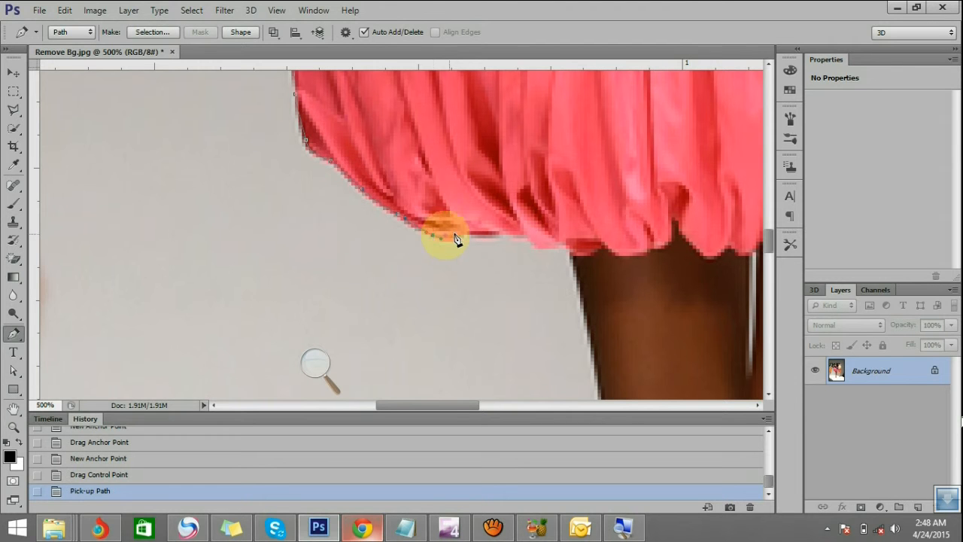
Continue the path with anchor points along the wavy skirt hem to the top of the bare leg
{"action": "left_click", "coordinate": [485, 238]}
{"action": "left_click", "coordinate": [499, 235]}
{"action": "left_click", "coordinate": [523, 238]}
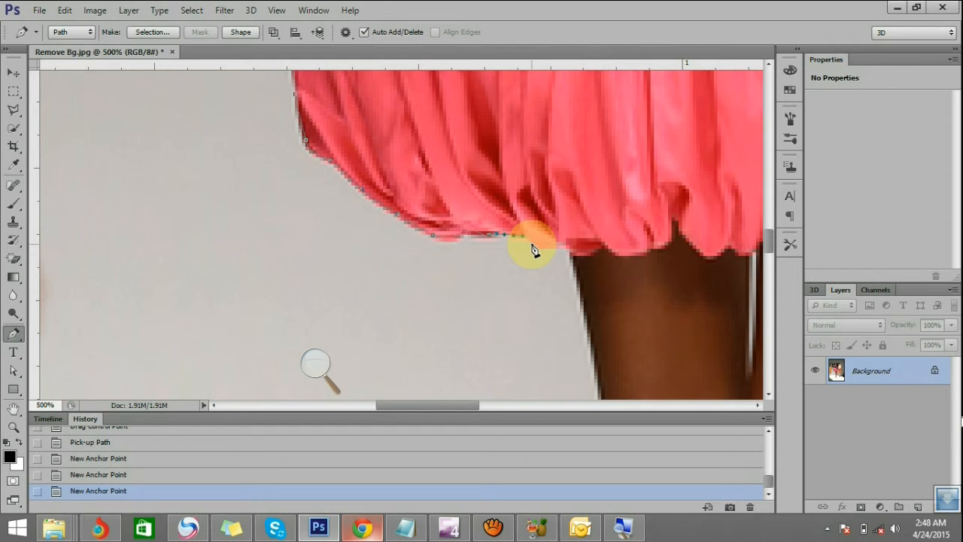
{"action": "left_click", "coordinate": [560, 248]}
{"action": "scroll", "coordinate": [576, 252], "scroll_direction": "down", "scroll_amount": 3}
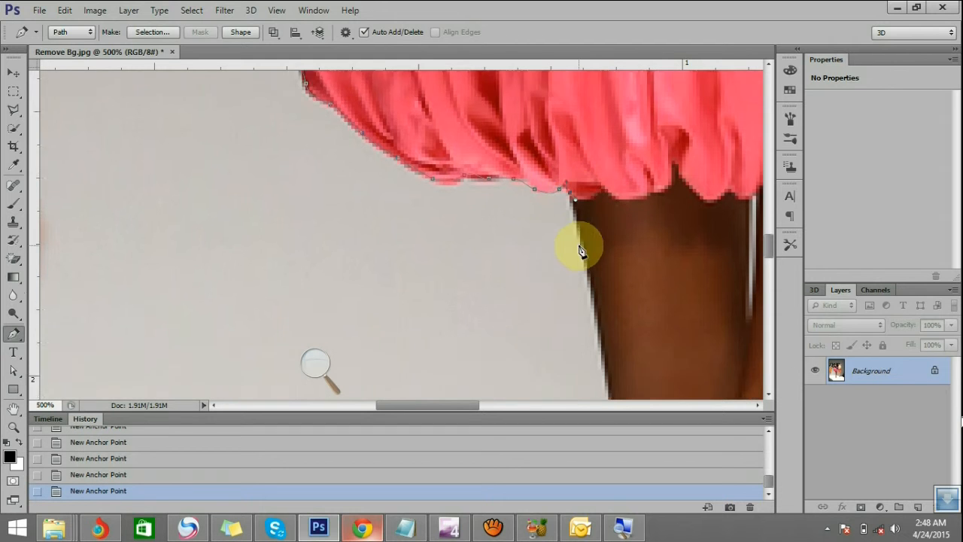
Trace the outer edge of the leg from below the hem, past the knee, to the top of the calf
{"action": "scroll", "coordinate": [591, 260], "scroll_direction": "down", "scroll_amount": 1}
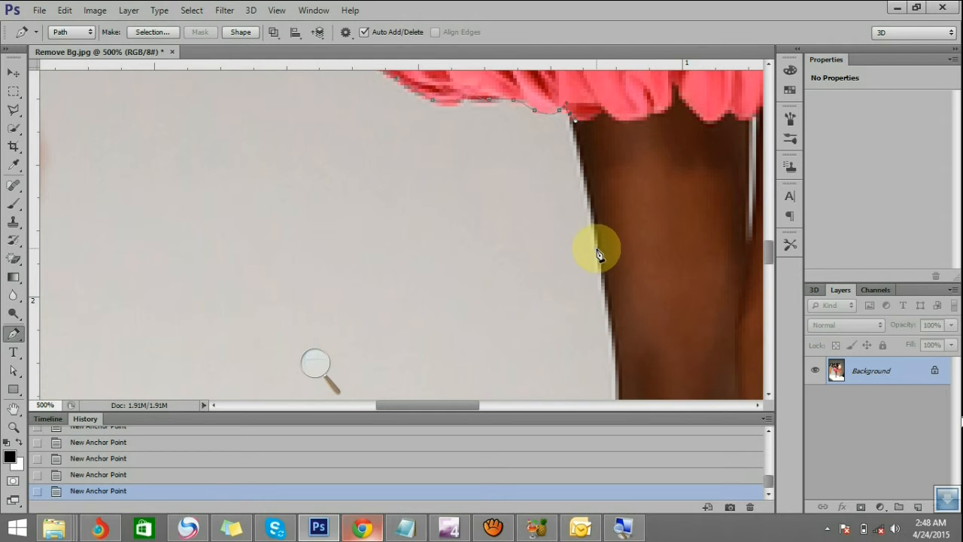
{"action": "scroll", "coordinate": [597, 262], "scroll_direction": "down", "scroll_amount": 2}
{"action": "scroll", "coordinate": [602, 273], "scroll_direction": "down", "scroll_amount": 1}
{"action": "left_click", "coordinate": [619, 269]}
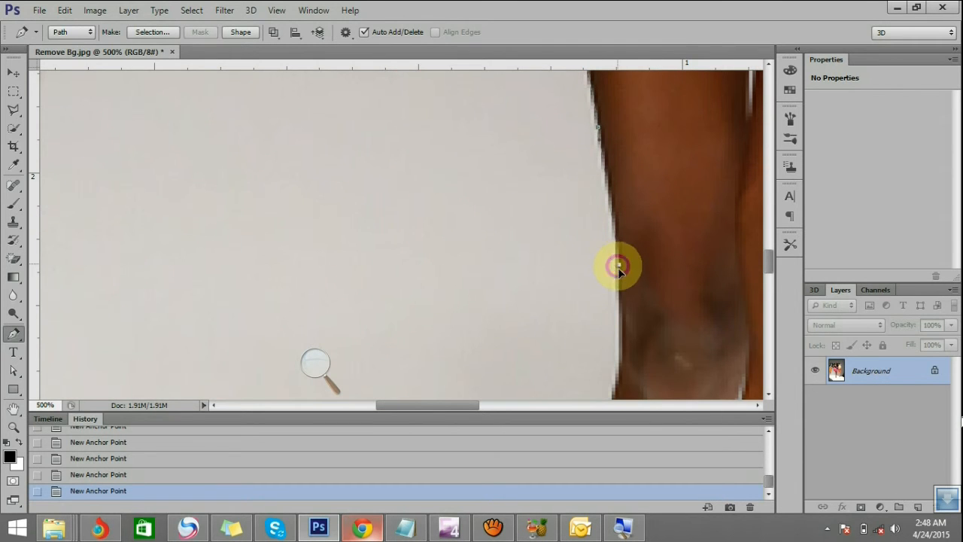
{"action": "scroll", "coordinate": [622, 280], "scroll_direction": "down", "scroll_amount": 2}
{"action": "left_click", "coordinate": [623, 277]}
{"action": "scroll", "coordinate": [621, 282], "scroll_direction": "down", "scroll_amount": 2}
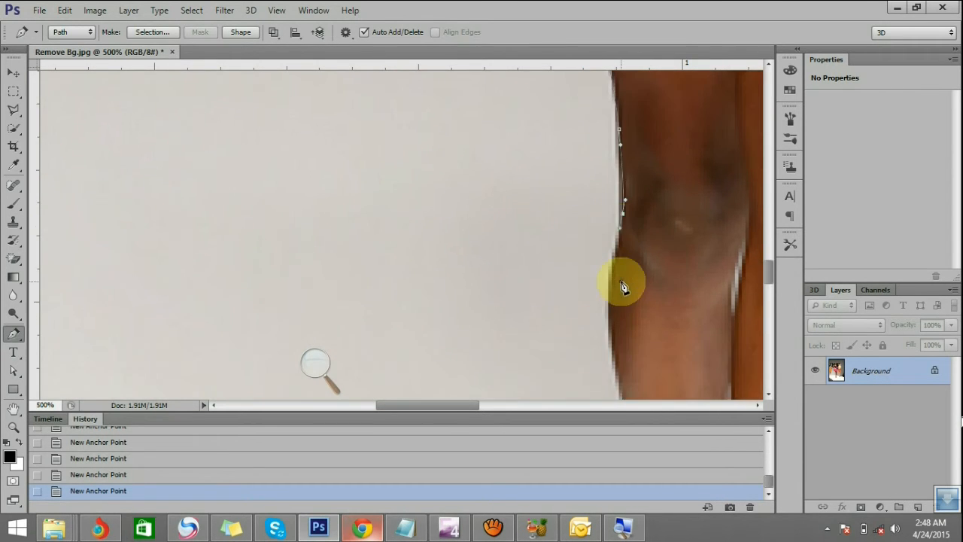
{"action": "left_click", "coordinate": [609, 303]}
Extend the path down the outer calf and redirect the new anchor point's control handle along the shin edge
{"action": "scroll", "coordinate": [613, 305], "scroll_direction": "down", "scroll_amount": 2}
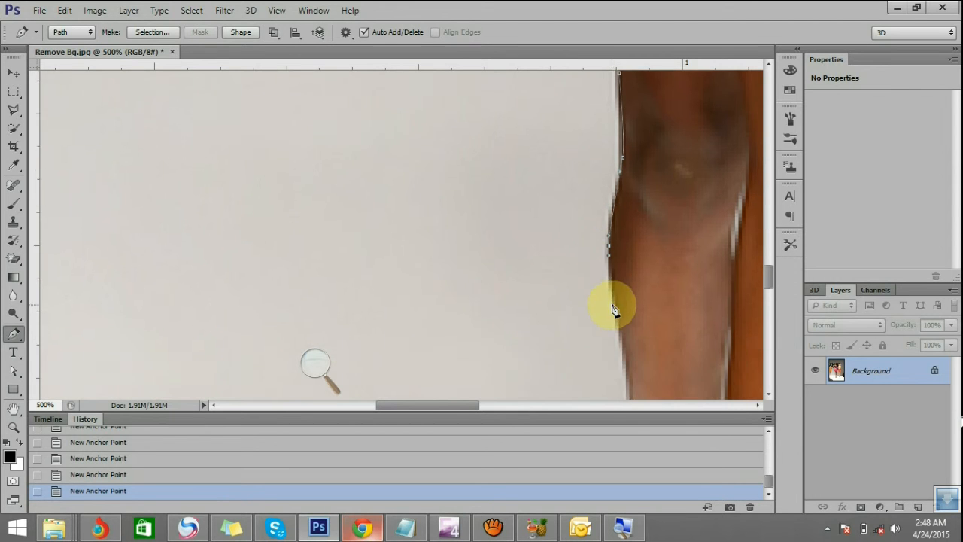
{"action": "scroll", "coordinate": [615, 297], "scroll_direction": "down", "scroll_amount": 1}
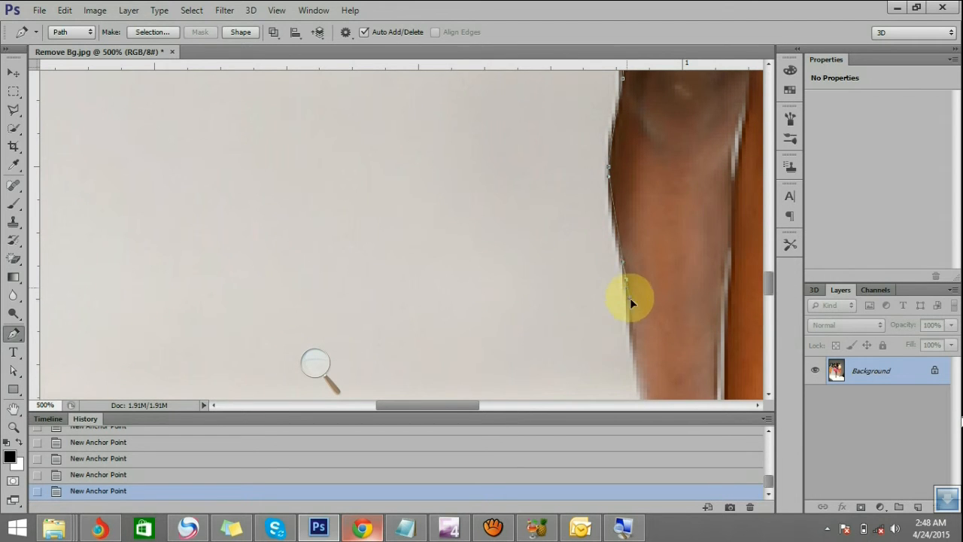
{"action": "left_click_drag", "start_coordinate": [628, 293], "coordinate": [640, 329]}
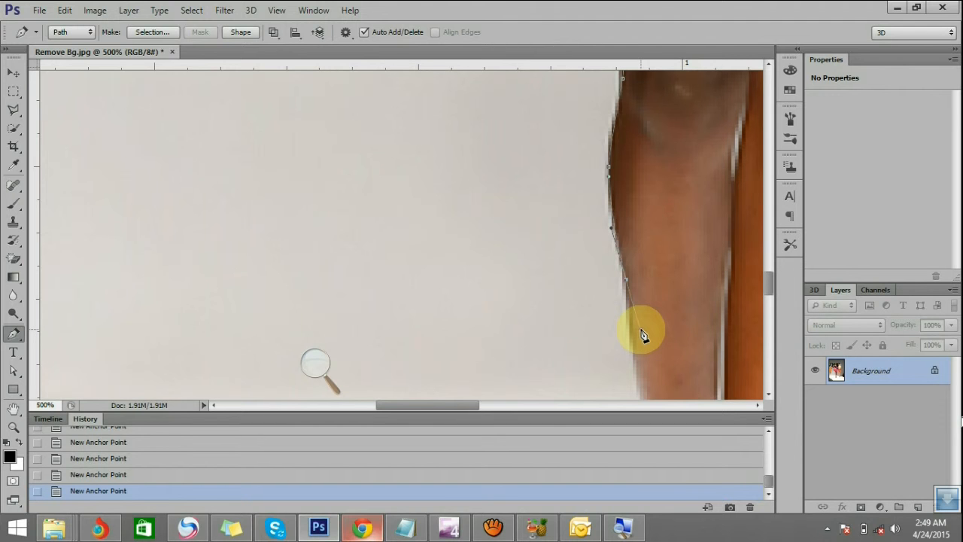
{"action": "key", "text": "alt"}
{"action": "left_click_drag", "start_coordinate": [641, 335], "coordinate": [630, 305]}
{"action": "scroll", "coordinate": [633, 298], "scroll_direction": "down", "scroll_amount": 3}
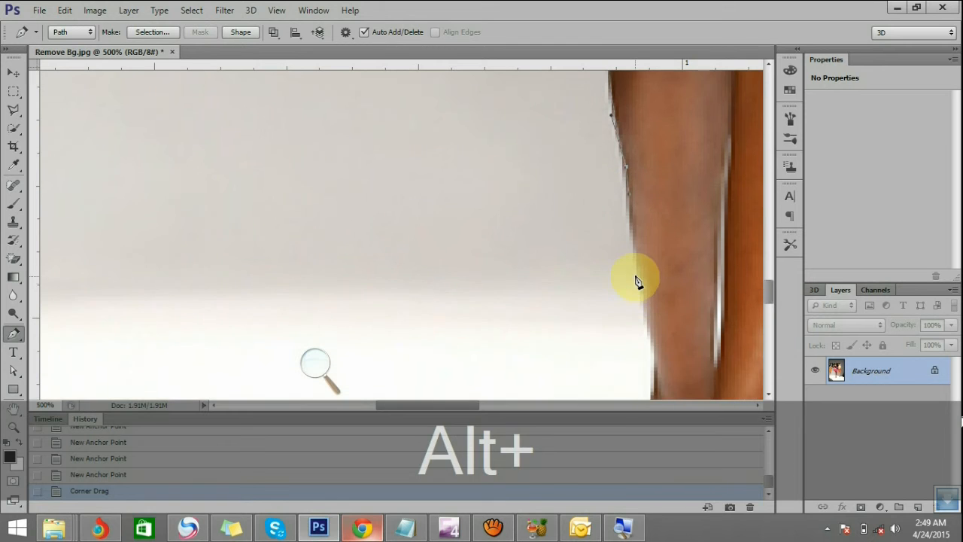
Continue the path along the lower leg and around the ankle to the upper edge of the blue shoe
{"action": "left_click", "coordinate": [641, 285]}
{"action": "scroll", "coordinate": [642, 286], "scroll_direction": "down", "scroll_amount": 4}
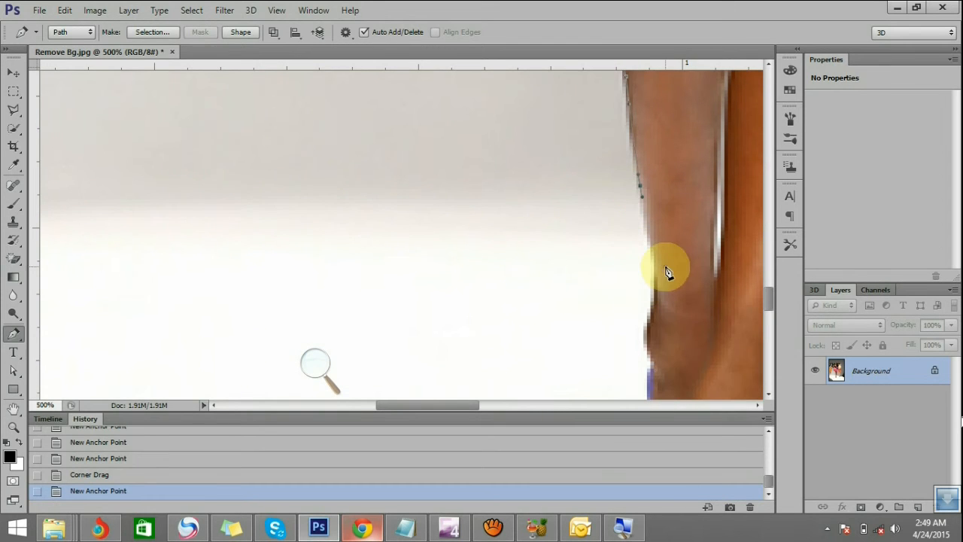
{"action": "left_click", "coordinate": [654, 300]}
{"action": "scroll", "coordinate": [655, 298], "scroll_direction": "down", "scroll_amount": 3}
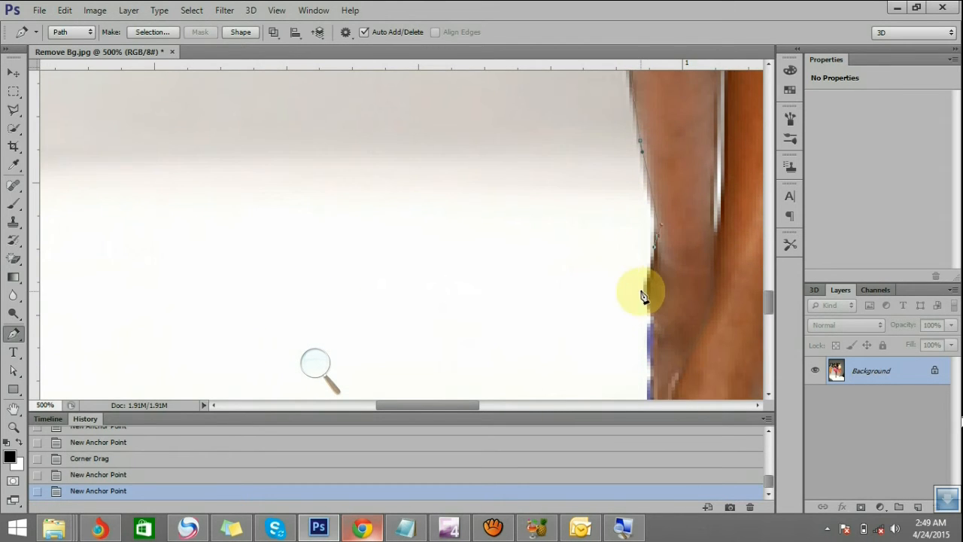
{"action": "scroll", "coordinate": [645, 292], "scroll_direction": "down", "scroll_amount": 2}
{"action": "left_click", "coordinate": [649, 292]}
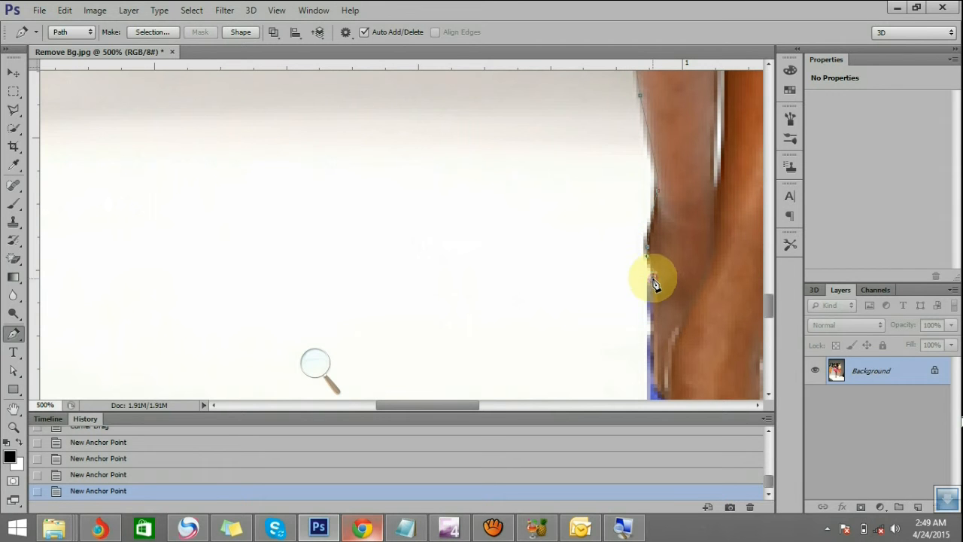
{"action": "scroll", "coordinate": [649, 295], "scroll_direction": "down", "scroll_amount": 3}
{"action": "scroll", "coordinate": [648, 295], "scroll_direction": "down", "scroll_amount": 1}
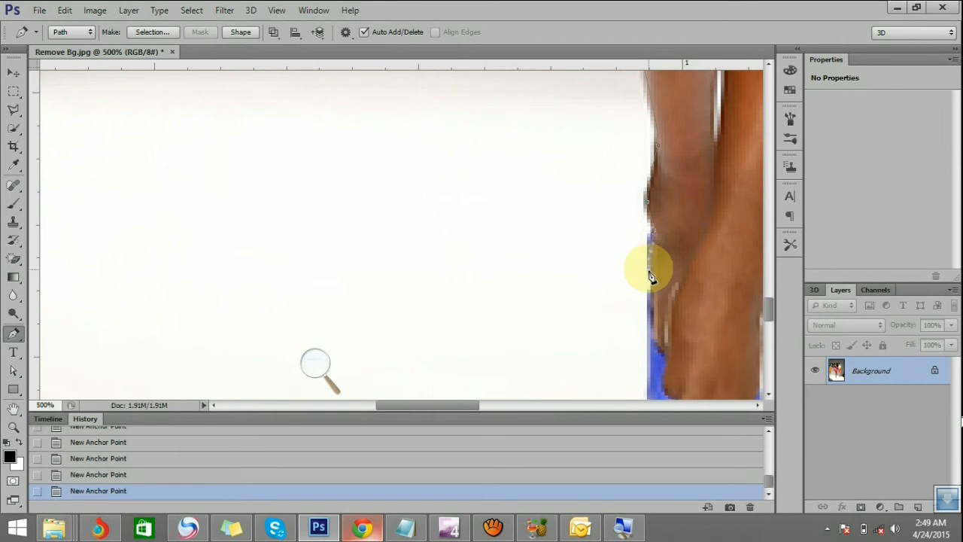
Continue the path down the outer side of the blue shoe, around its lower corner and along the sole
{"action": "scroll", "coordinate": [651, 265], "scroll_direction": "down", "scroll_amount": 3}
{"action": "scroll", "coordinate": [652, 242], "scroll_direction": "down", "scroll_amount": 1}
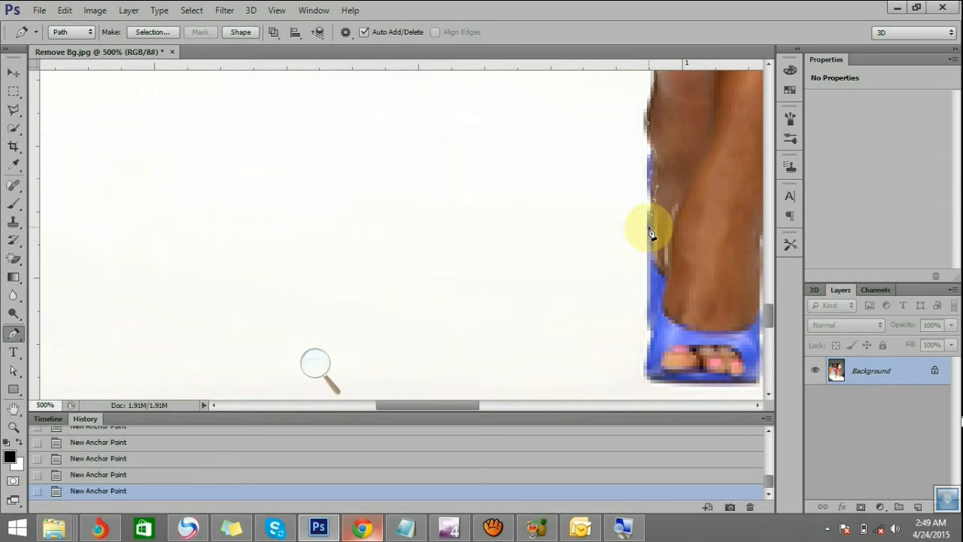
{"action": "scroll", "coordinate": [647, 249], "scroll_direction": "down", "scroll_amount": 2}
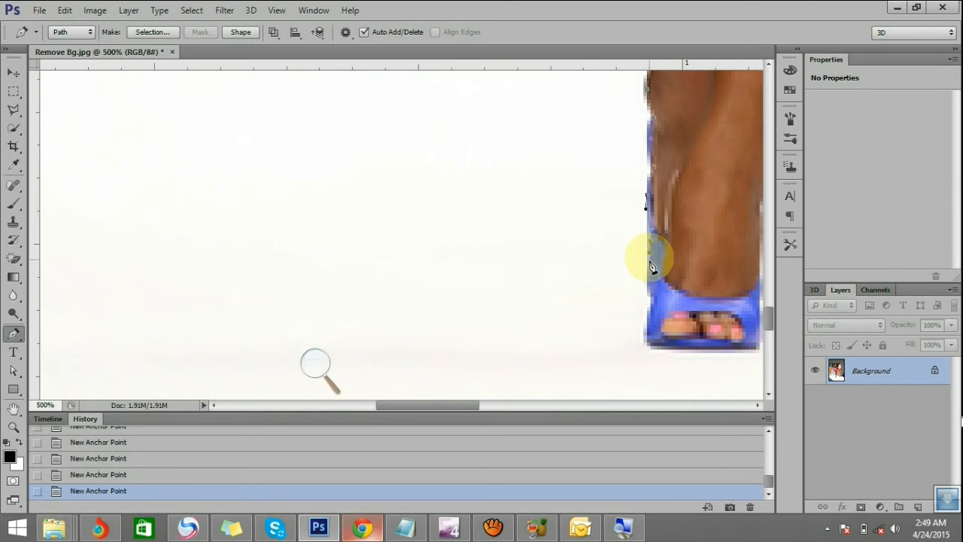
{"action": "scroll", "coordinate": [652, 260], "scroll_direction": "down", "scroll_amount": 2}
{"action": "scroll", "coordinate": [650, 256], "scroll_direction": "down", "scroll_amount": 2}
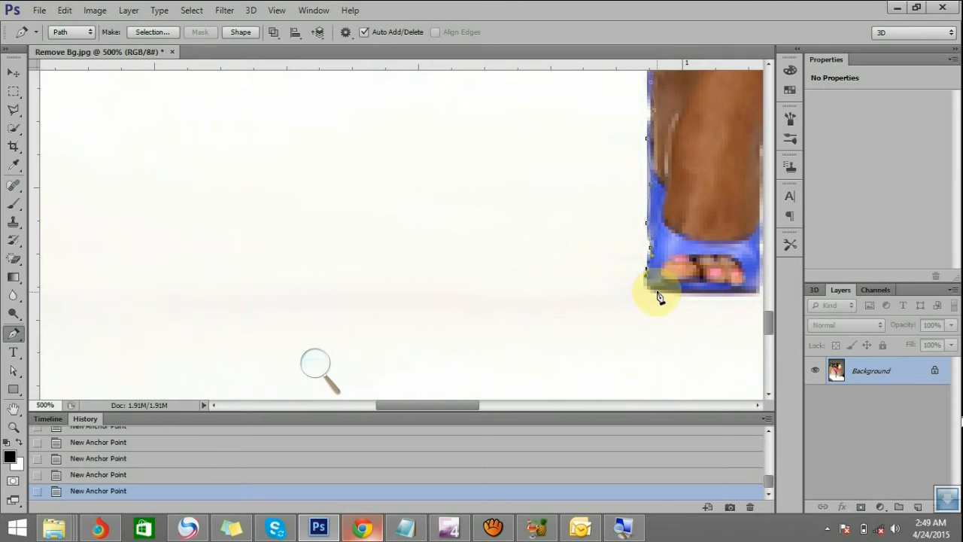
{"action": "scroll", "coordinate": [664, 289], "scroll_direction": "down", "scroll_amount": 1}
{"action": "left_click_drag", "start_coordinate": [697, 260], "coordinate": [707, 258]}
{"action": "scroll", "coordinate": [614, 325], "scroll_direction": "down", "scroll_amount": 1}
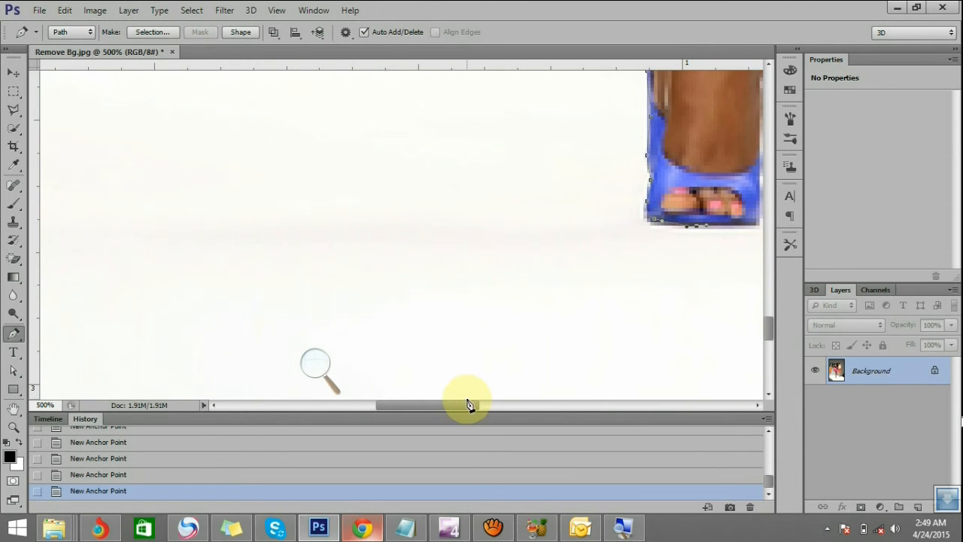
Trace around the far end of the shoe's sole and up the opposite side of the foot to the ankle
{"action": "left_click_drag", "start_coordinate": [465, 404], "coordinate": [514, 404]}
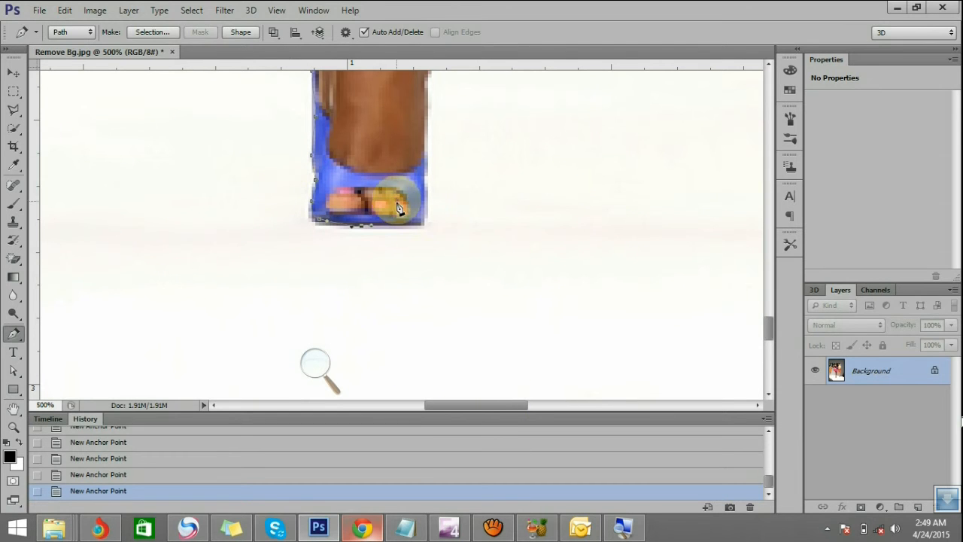
{"action": "left_click_drag", "start_coordinate": [407, 226], "coordinate": [428, 181]}
{"action": "scroll", "coordinate": [430, 183], "scroll_direction": "up", "scroll_amount": 1}
{"action": "scroll", "coordinate": [428, 188], "scroll_direction": "up", "scroll_amount": 1}
{"action": "scroll", "coordinate": [427, 181], "scroll_direction": "up", "scroll_amount": 1}
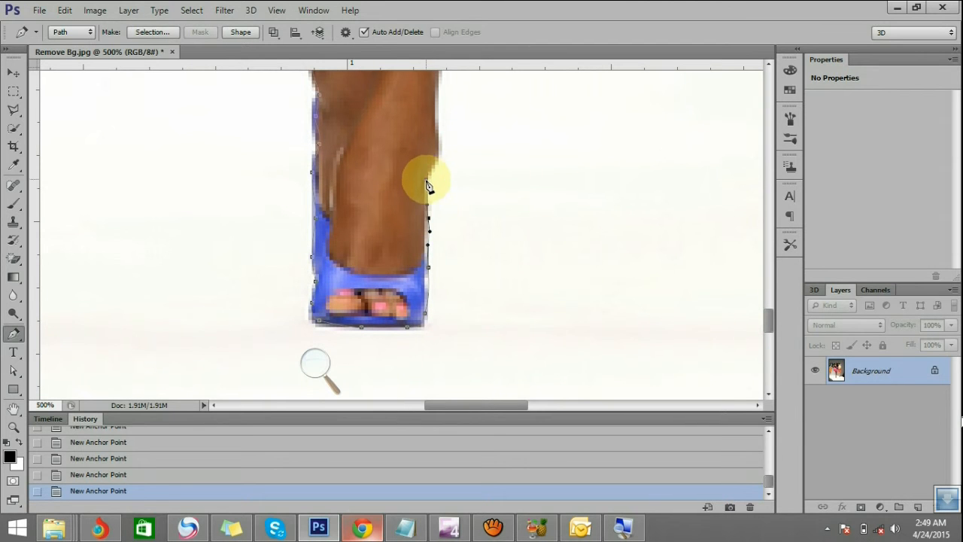
{"action": "scroll", "coordinate": [441, 161], "scroll_direction": "up", "scroll_amount": 1}
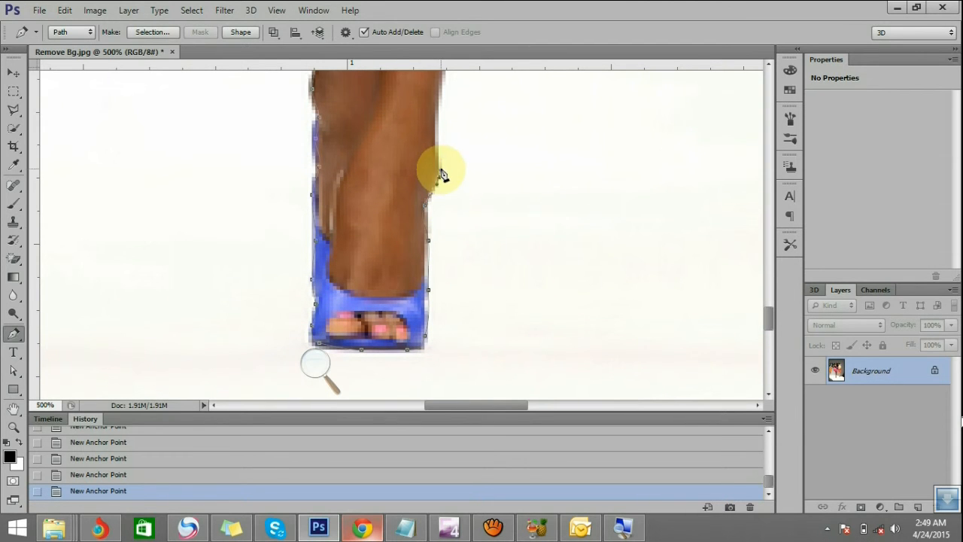
{"action": "scroll", "coordinate": [442, 171], "scroll_direction": "up", "scroll_amount": 1}
Extend the path above the ankle and adjust the new points and control handle to fit the leg's edge
{"action": "left_click_drag", "start_coordinate": [440, 188], "coordinate": [447, 150]}
{"action": "scroll", "coordinate": [446, 160], "scroll_direction": "up", "scroll_amount": 1}
{"action": "scroll", "coordinate": [447, 154], "scroll_direction": "up", "scroll_amount": 1}
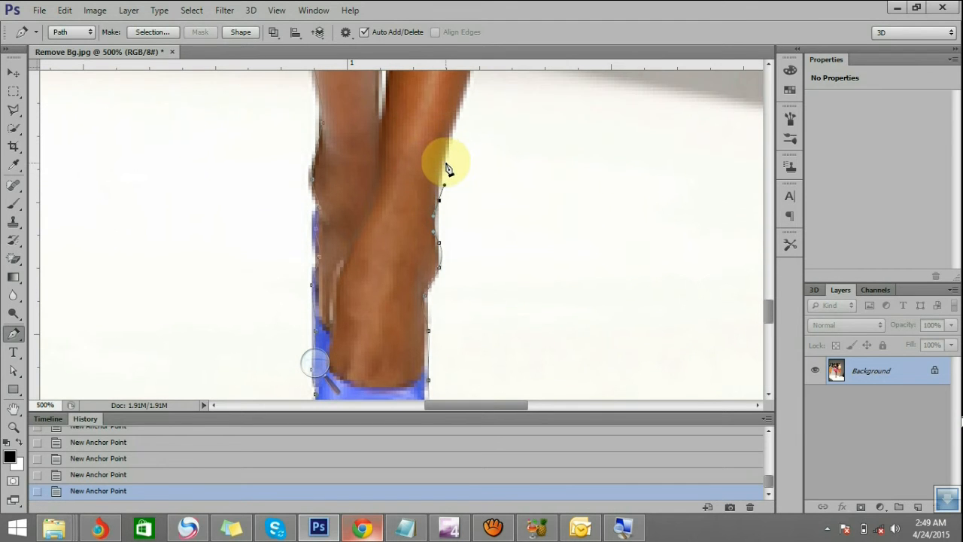
{"action": "key", "text": "ctrl"}
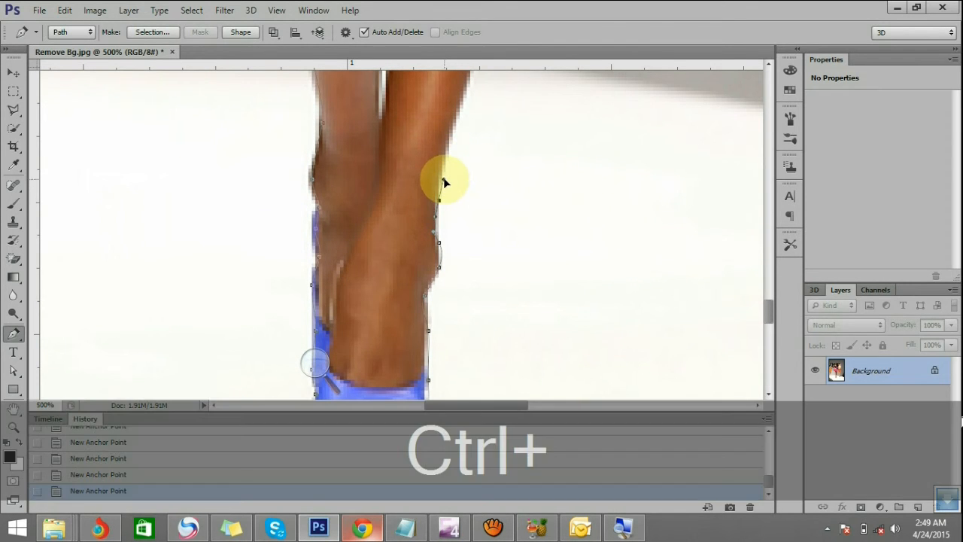
{"action": "mouse_move", "coordinate": [442, 174]}
{"action": "left_mouse_down", "text": "ctrl"}
{"action": "mouse_move", "coordinate": [457, 176]}
{"action": "mouse_move", "coordinate": [448, 192]}
{"action": "left_mouse_up", "text": "ctrl"}
{"action": "scroll", "coordinate": [443, 174], "scroll_direction": "up", "scroll_amount": 2}
{"action": "key", "text": "ctrl"}
{"action": "left_click_drag", "start_coordinate": [439, 256], "coordinate": [436, 245], "text": "ctrl"}
{"action": "scroll", "coordinate": [481, 256], "scroll_direction": "up", "scroll_amount": 2}
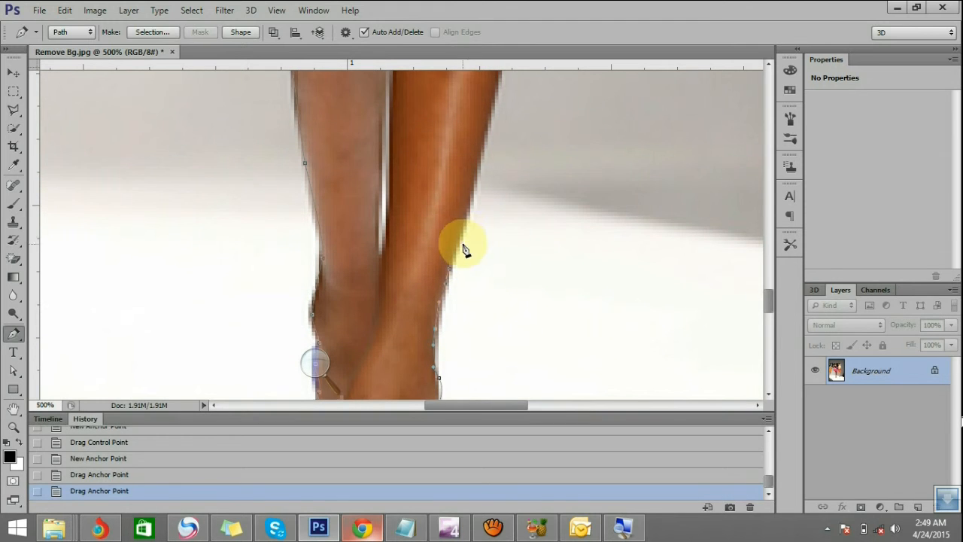
Add anchor points up the lower calf and nudge the newest one onto the leg's edge
{"action": "scroll", "coordinate": [477, 226], "scroll_direction": "up", "scroll_amount": 2}
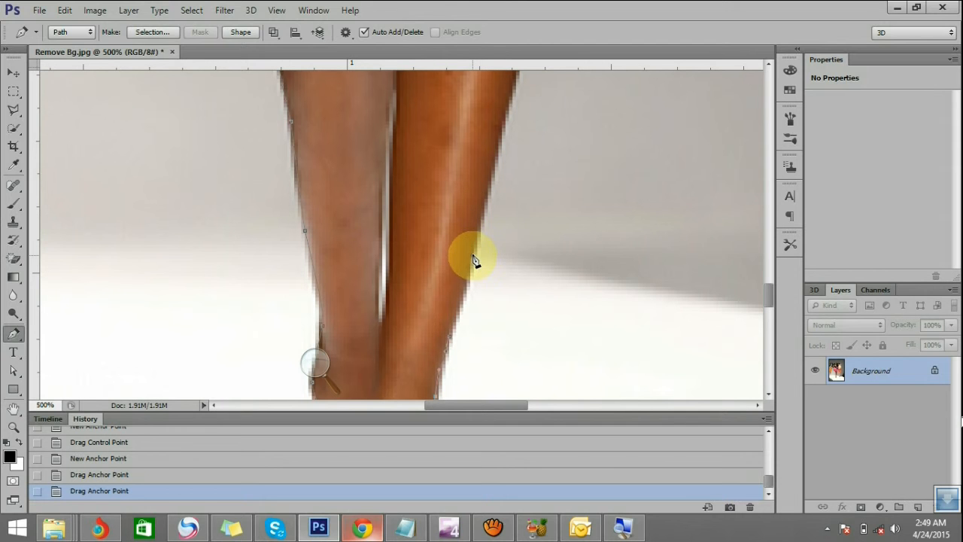
{"action": "left_click", "coordinate": [480, 229]}
{"action": "scroll", "coordinate": [491, 263], "scroll_direction": "up", "scroll_amount": 3}
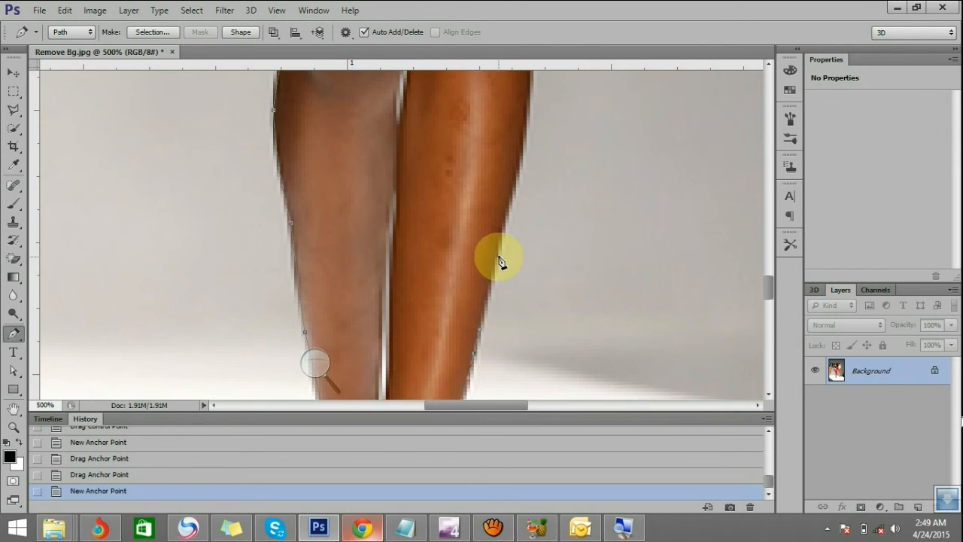
{"action": "left_click", "coordinate": [501, 238]}
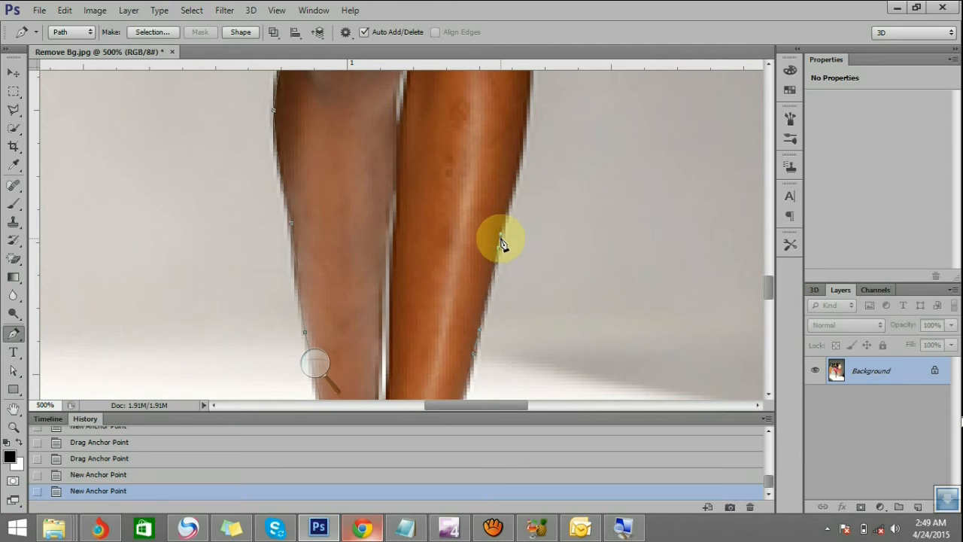
{"action": "scroll", "coordinate": [502, 243], "scroll_direction": "up", "scroll_amount": 2}
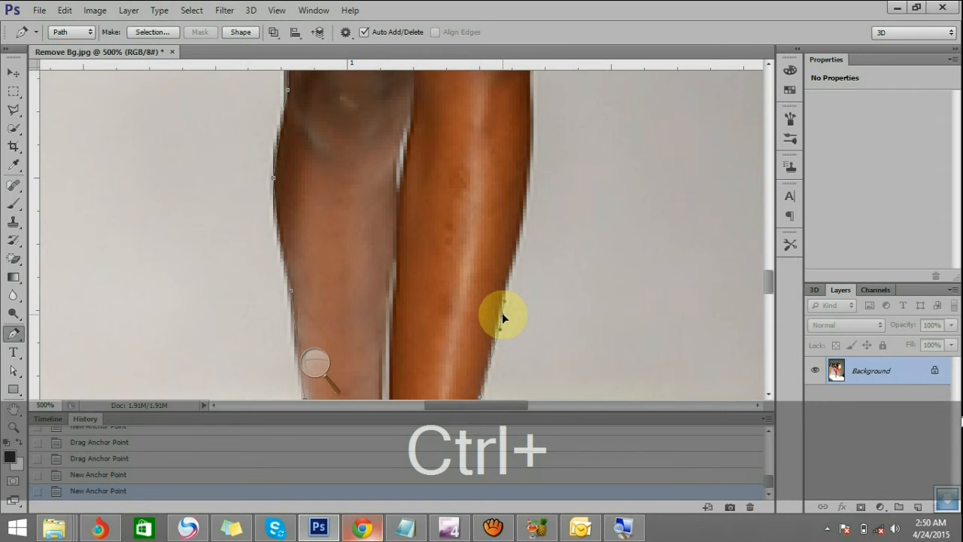
{"action": "left_click_drag", "start_coordinate": [502, 314], "coordinate": [500, 314]}
{"action": "scroll", "coordinate": [500, 309], "scroll_direction": "up", "scroll_amount": 2}
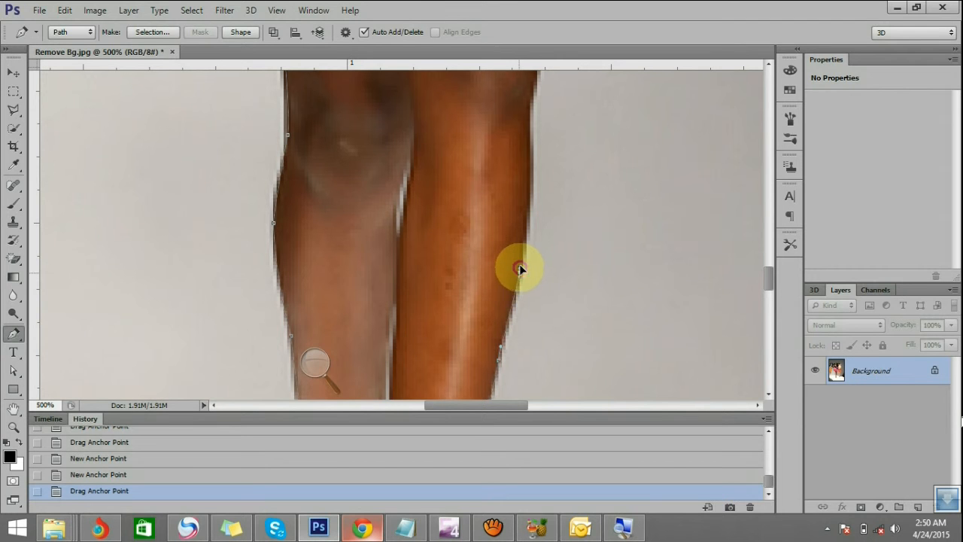
Trace the upper calf to the side of the knee, correcting the curve and anchor position along the way
{"action": "scroll", "coordinate": [521, 265], "scroll_direction": "up", "scroll_amount": 3}
{"action": "left_click_drag", "start_coordinate": [520, 265], "coordinate": [530, 250]}
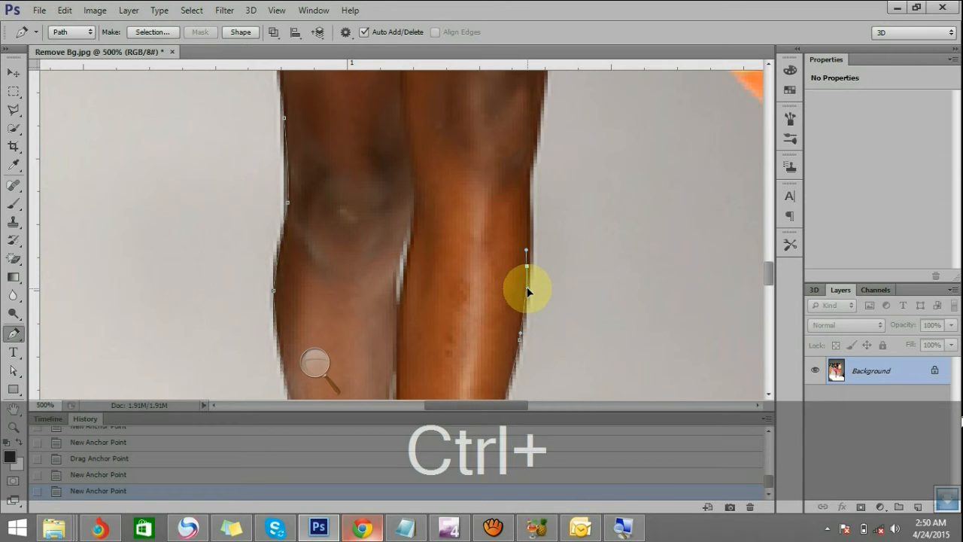
{"action": "left_click_drag", "start_coordinate": [527, 286], "coordinate": [531, 250]}
{"action": "scroll", "coordinate": [536, 289], "scroll_direction": "up", "scroll_amount": 1}
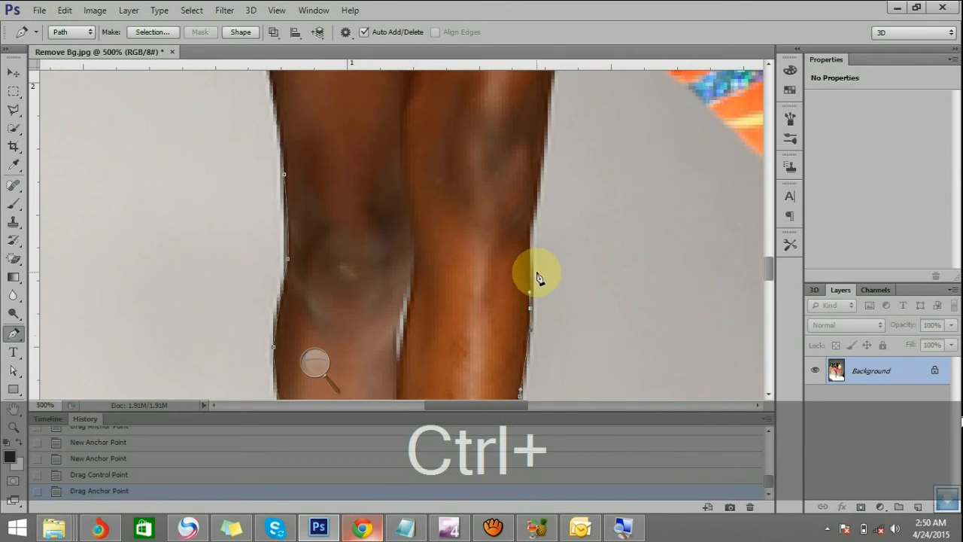
{"action": "left_click", "coordinate": [528, 245]}
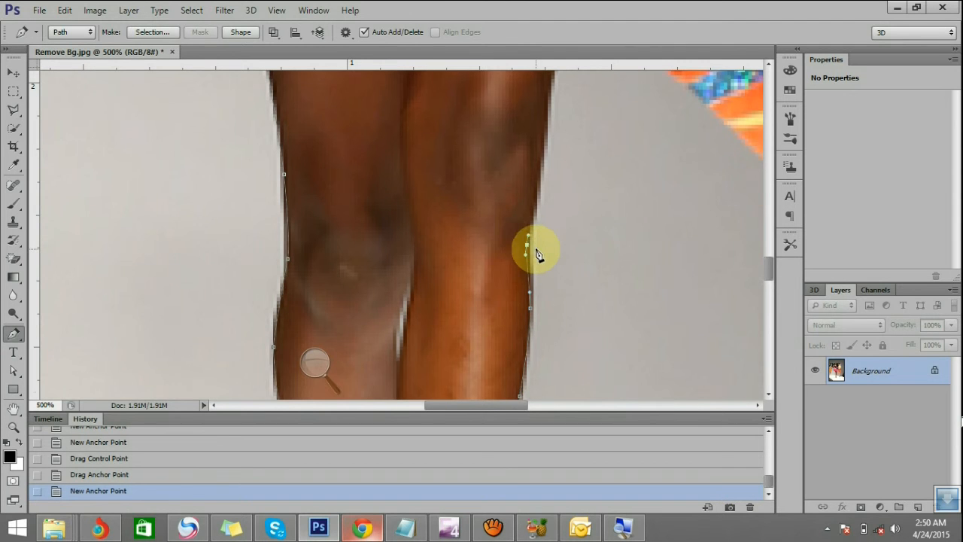
{"action": "scroll", "coordinate": [536, 253], "scroll_direction": "up", "scroll_amount": 1}
{"action": "left_click", "coordinate": [537, 236]}
{"action": "scroll", "coordinate": [547, 275], "scroll_direction": "up", "scroll_amount": 1}
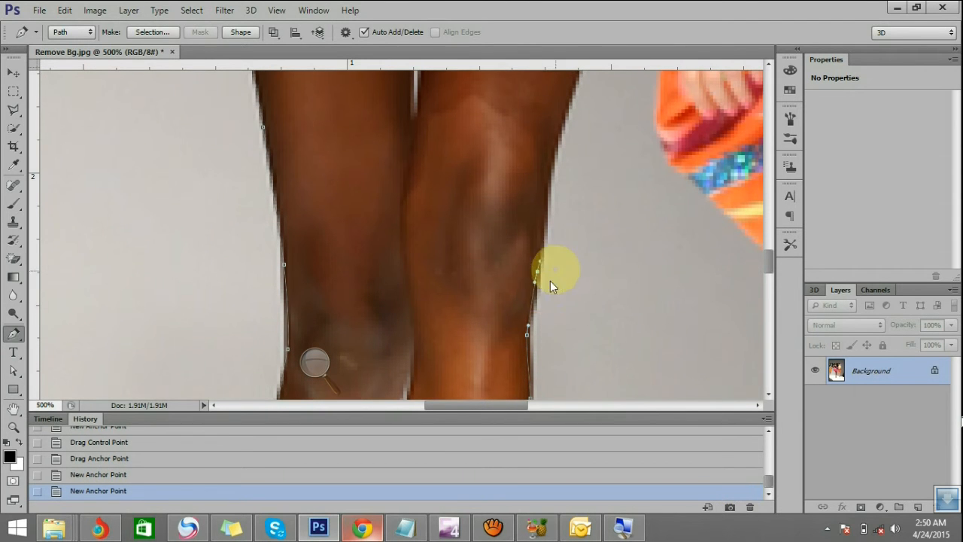
Continue the path from the knee up the thigh's edge to the pink skirt hem
{"action": "scroll", "coordinate": [545, 217], "scroll_direction": "up", "scroll_amount": 1}
{"action": "left_click", "coordinate": [548, 216]}
{"action": "left_click", "coordinate": [550, 208]}
{"action": "scroll", "coordinate": [568, 202], "scroll_direction": "up", "scroll_amount": 2}
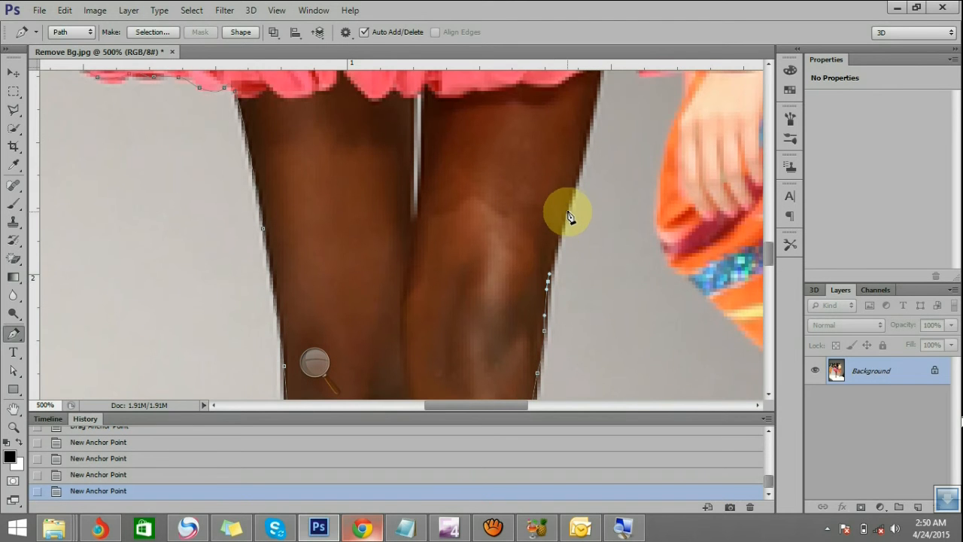
{"action": "left_click", "coordinate": [561, 217]}
{"action": "scroll", "coordinate": [560, 233], "scroll_direction": "up", "scroll_amount": 1}
{"action": "left_click", "coordinate": [580, 210]}
{"action": "left_click", "coordinate": [585, 189]}
{"action": "scroll", "coordinate": [593, 185], "scroll_direction": "up", "scroll_amount": 1}
{"action": "left_click", "coordinate": [593, 206]}
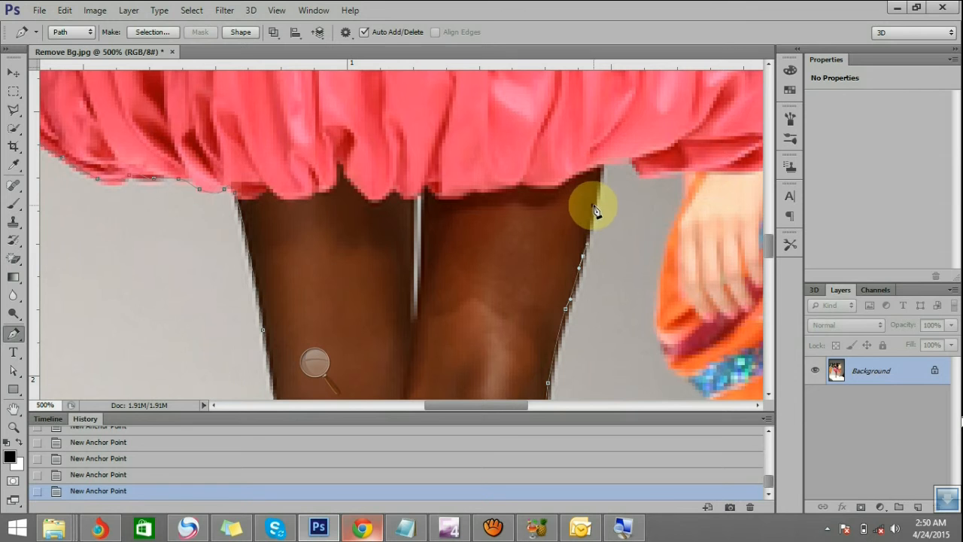
{"action": "left_click", "coordinate": [602, 166]}
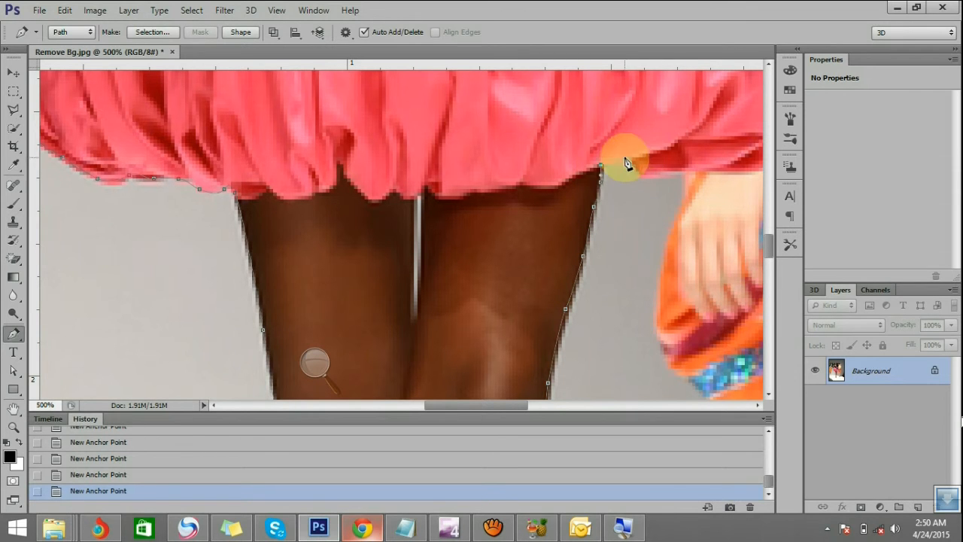
Add an anchor point at the notch in the skirt hem beside the thigh and break its control handle into a corner
{"action": "left_click", "coordinate": [634, 155]}
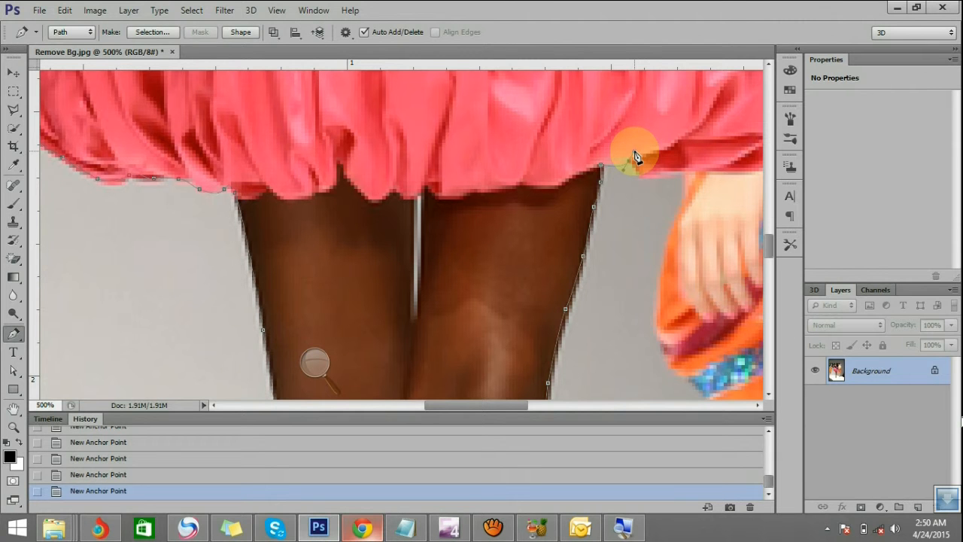
{"action": "left_click_drag", "start_coordinate": [637, 155], "coordinate": [637, 193]}
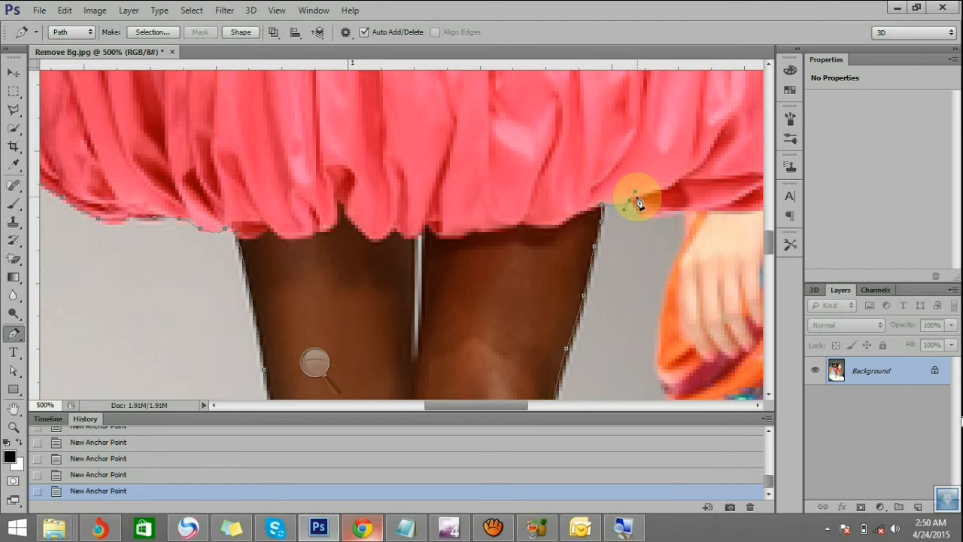
{"action": "key", "text": "alt"}
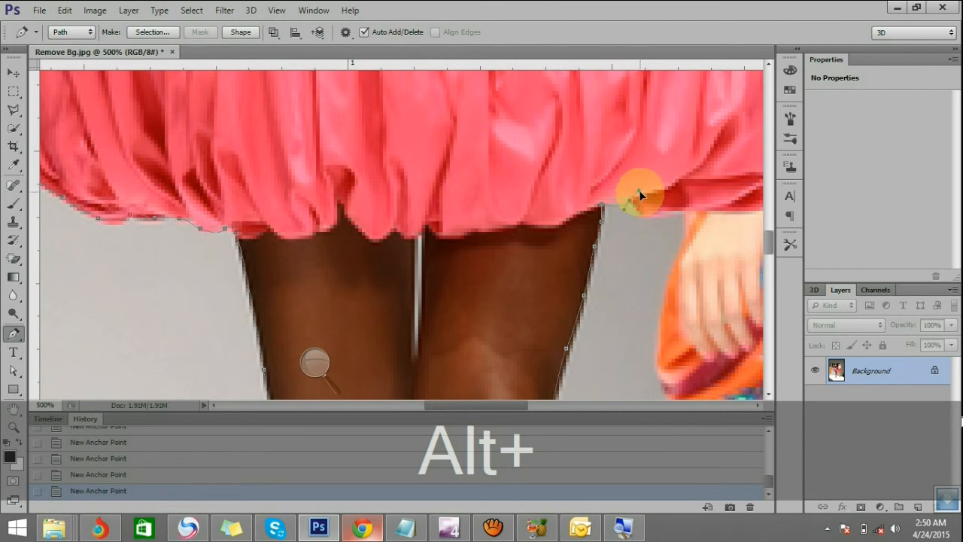
{"action": "left_click_drag", "start_coordinate": [635, 181], "coordinate": [634, 192]}
{"action": "mouse_move", "coordinate": [636, 192]}
{"action": "left_mouse_down"}
{"action": "mouse_move", "coordinate": [626, 203]}
{"action": "mouse_move", "coordinate": [634, 192]}
{"action": "left_mouse_up"}
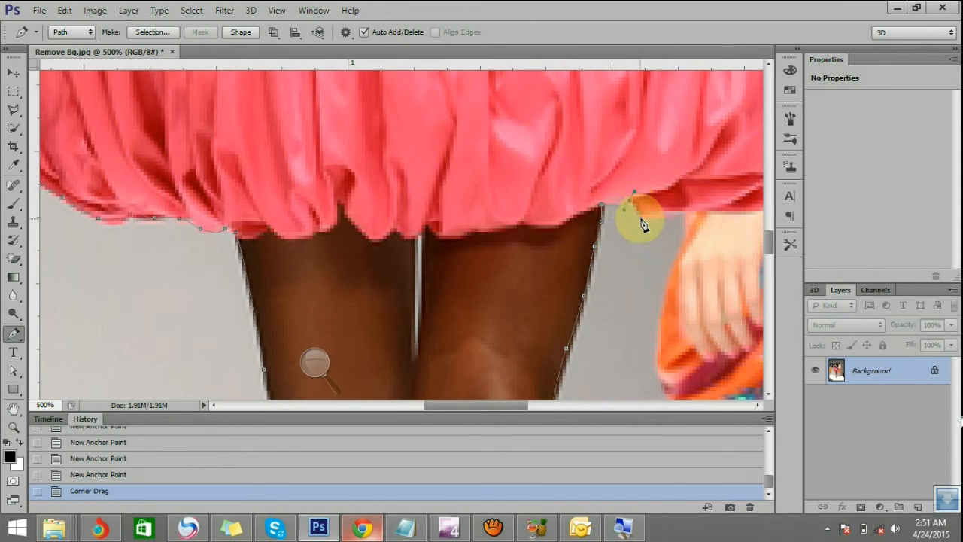
Rework the notch anchor's control handle and continue the path along the hem's lower fold toward the neighbouring model's hand
{"action": "left_click", "coordinate": [645, 220]}
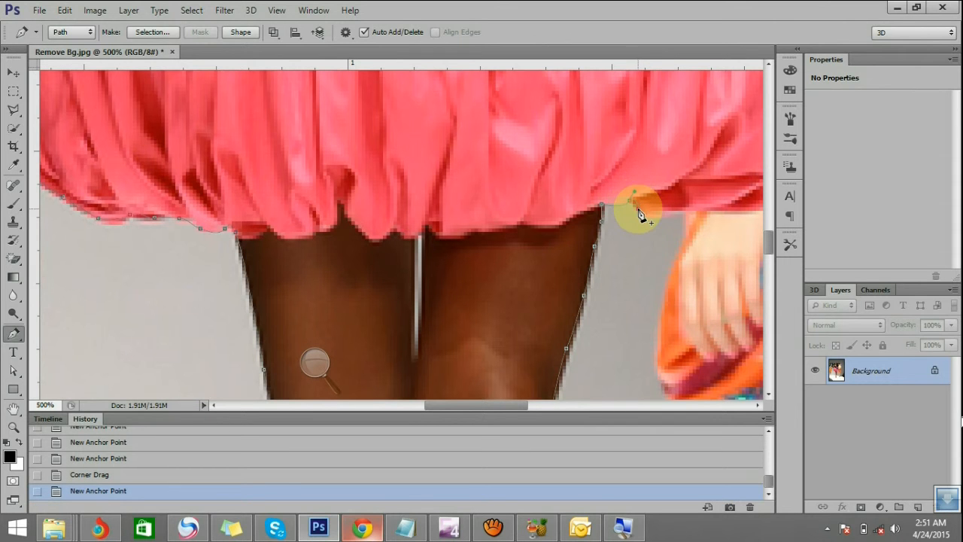
{"action": "key", "text": "ctrl+z"}
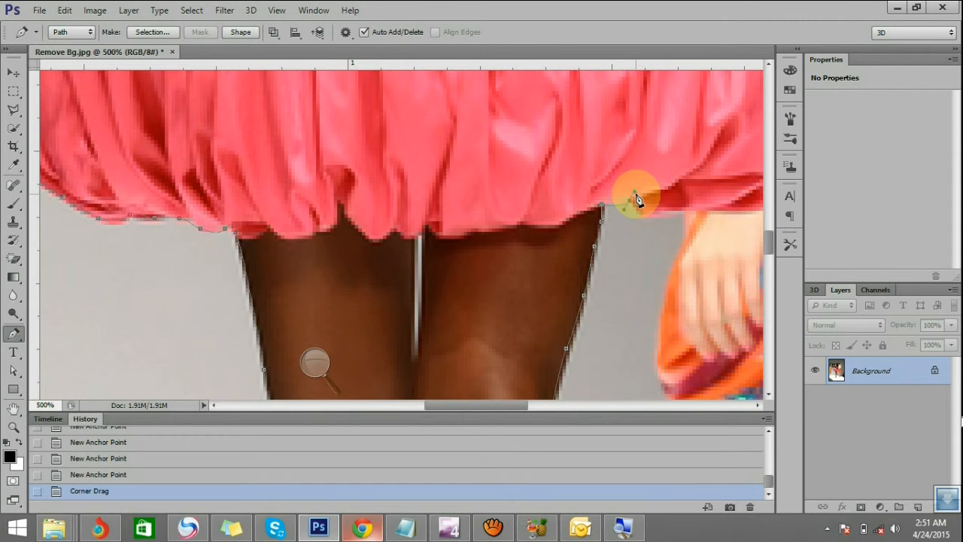
{"action": "key", "text": "alt"}
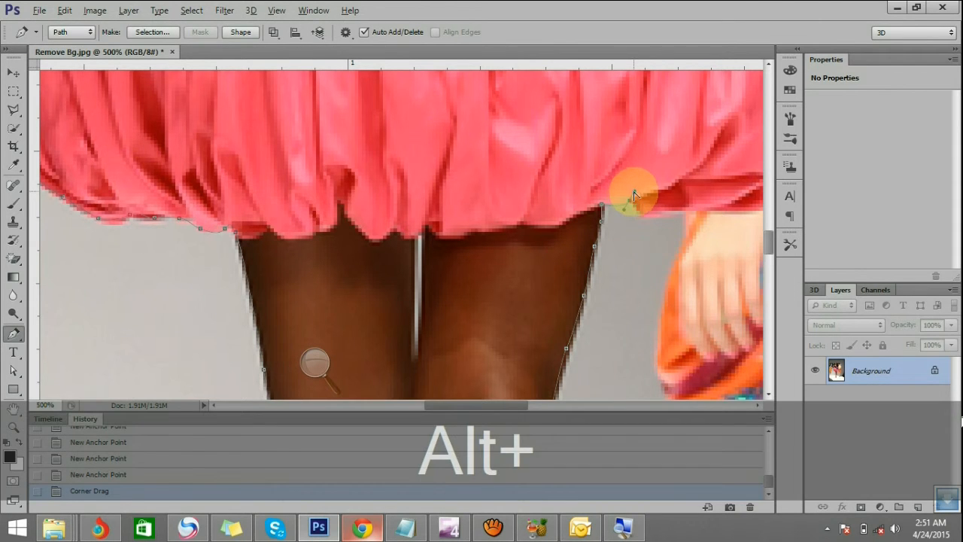
{"action": "left_click_drag", "start_coordinate": [634, 192], "coordinate": [636, 194]}
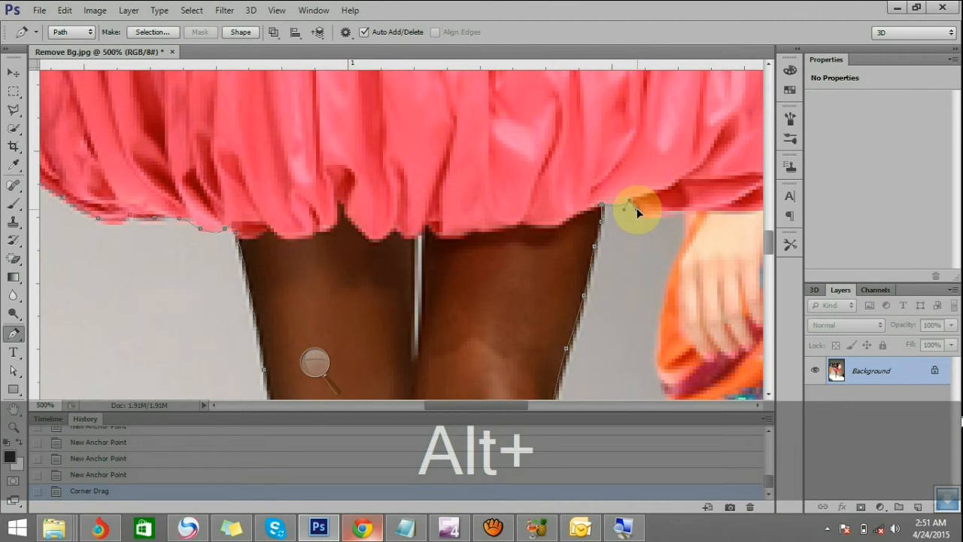
{"action": "left_click_drag", "start_coordinate": [637, 208], "coordinate": [635, 213]}
{"action": "left_click", "coordinate": [658, 218]}
{"action": "left_click", "coordinate": [663, 214]}
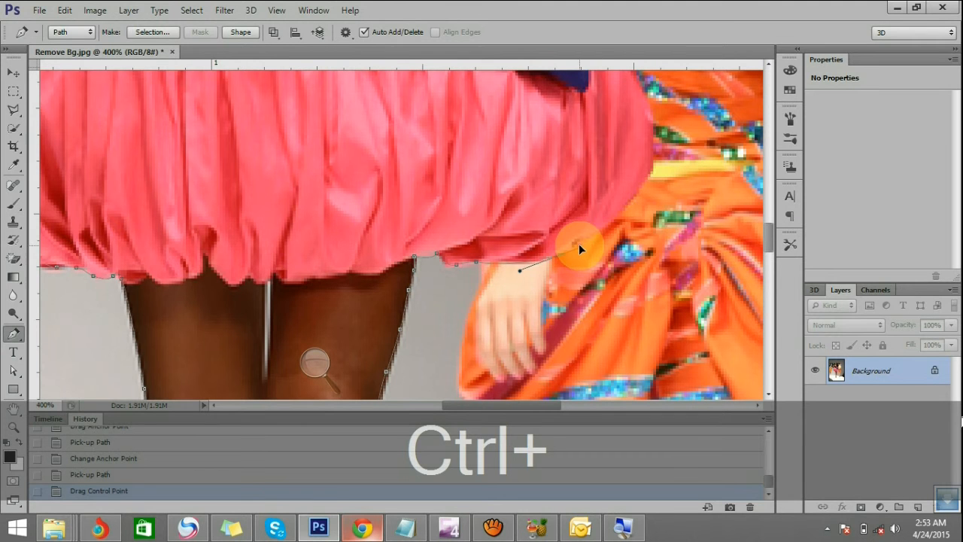
Continue the path from the hem's lower fold around the pink skirt's side and up its edge toward the purple bow
{"action": "left_click_drag", "start_coordinate": [579, 245], "coordinate": [581, 246]}
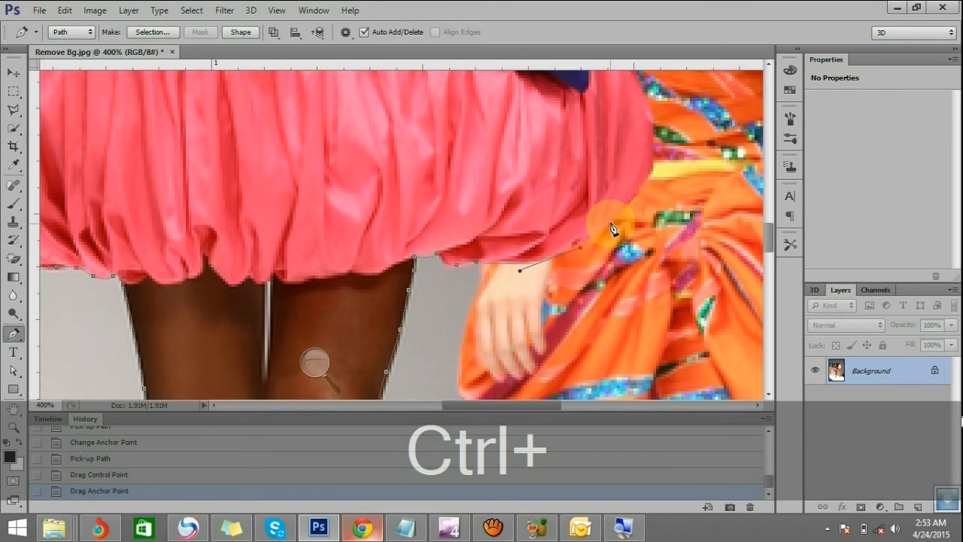
{"action": "left_click_drag", "start_coordinate": [611, 216], "coordinate": [620, 207]}
{"action": "scroll", "coordinate": [658, 175], "scroll_direction": "up", "scroll_amount": 1}
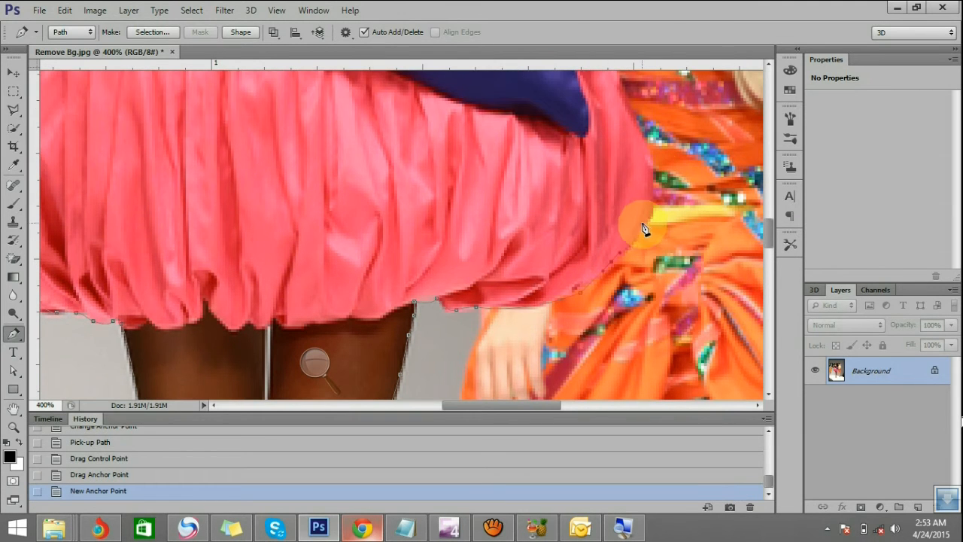
{"action": "left_click", "coordinate": [659, 207]}
{"action": "scroll", "coordinate": [655, 215], "scroll_direction": "up", "scroll_amount": 1}
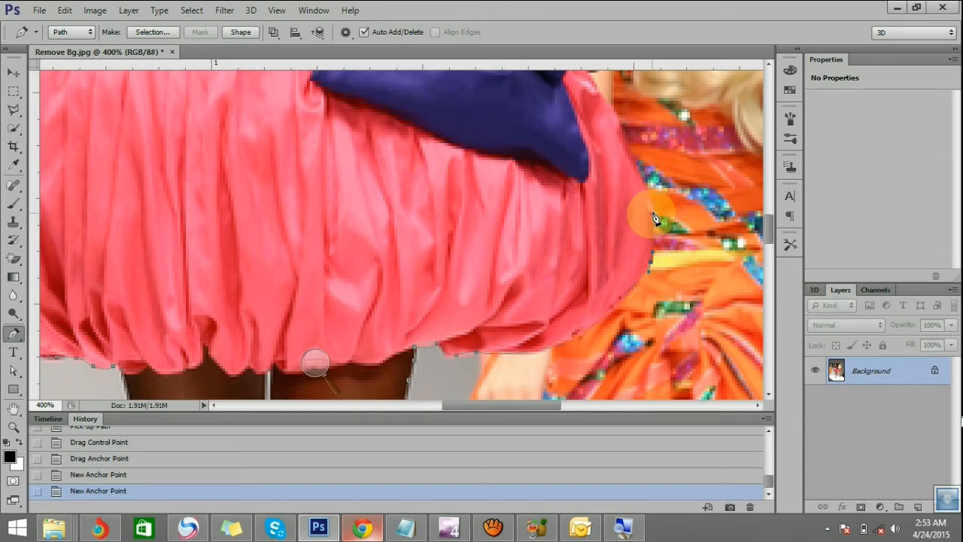
{"action": "scroll", "coordinate": [652, 209], "scroll_direction": "up", "scroll_amount": 1}
{"action": "left_click", "coordinate": [632, 218]}
{"action": "left_click", "coordinate": [618, 195]}
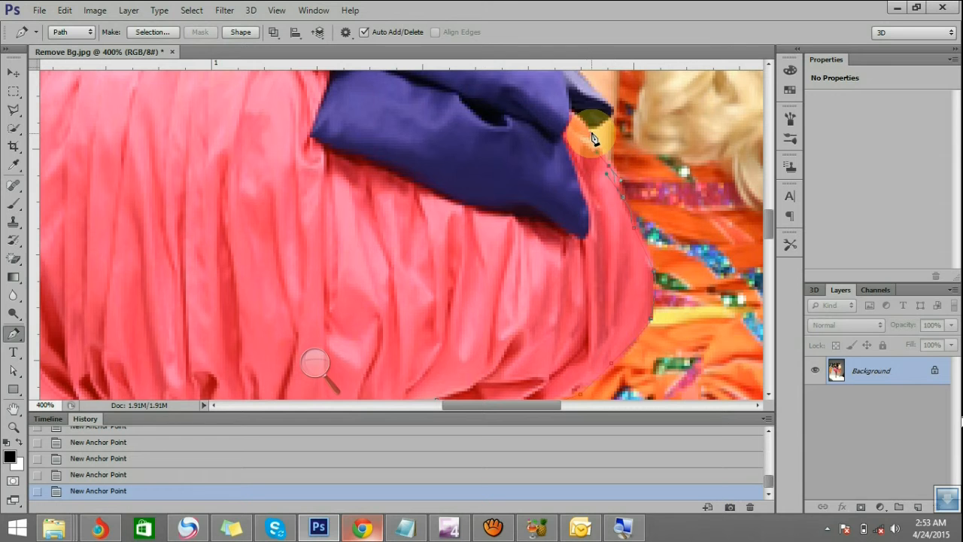
Trace around the purple bow's dark tip and up its outer edge to the forearm, repositioning an anchor point
{"action": "scroll", "coordinate": [623, 180], "scroll_direction": "up", "scroll_amount": 1}
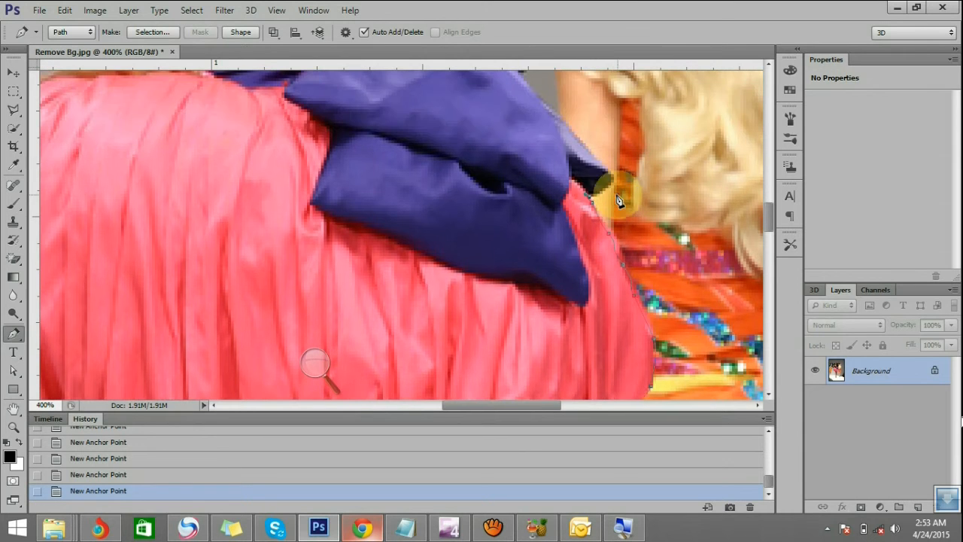
{"action": "key", "text": "ctrl"}
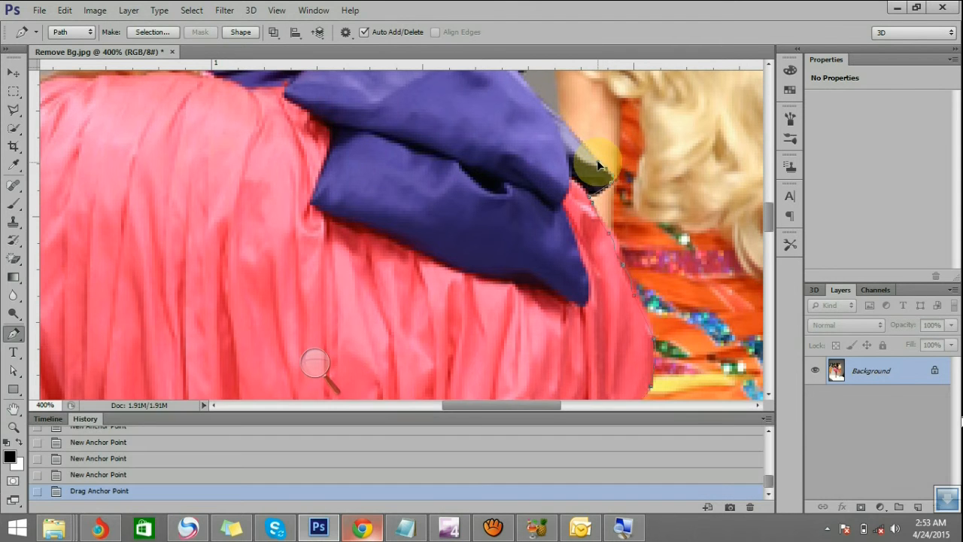
{"action": "left_click", "coordinate": [599, 165]}
{"action": "scroll", "coordinate": [580, 151], "scroll_direction": "up", "scroll_amount": 1}
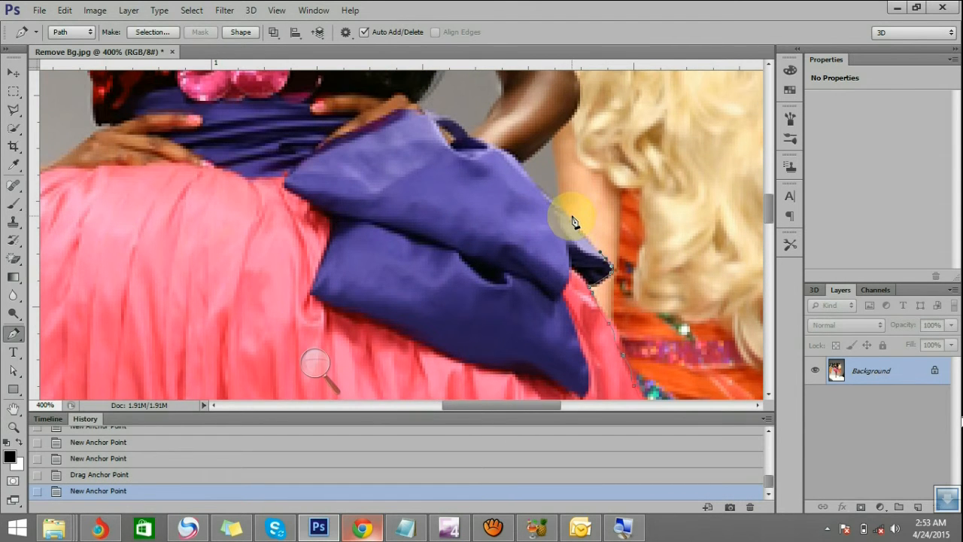
{"action": "left_click", "coordinate": [549, 200]}
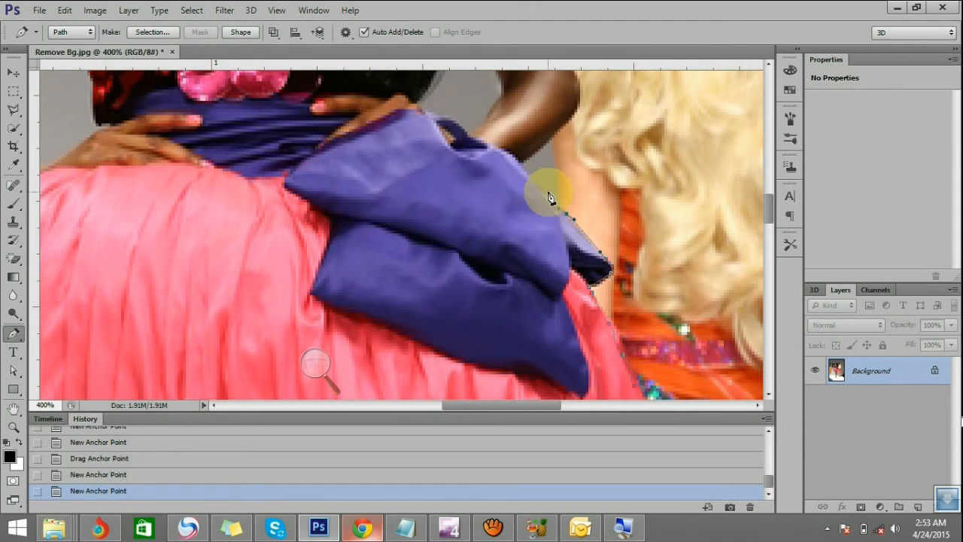
{"action": "left_click", "coordinate": [522, 163]}
{"action": "scroll", "coordinate": [575, 185], "scroll_direction": "up", "scroll_amount": 2}
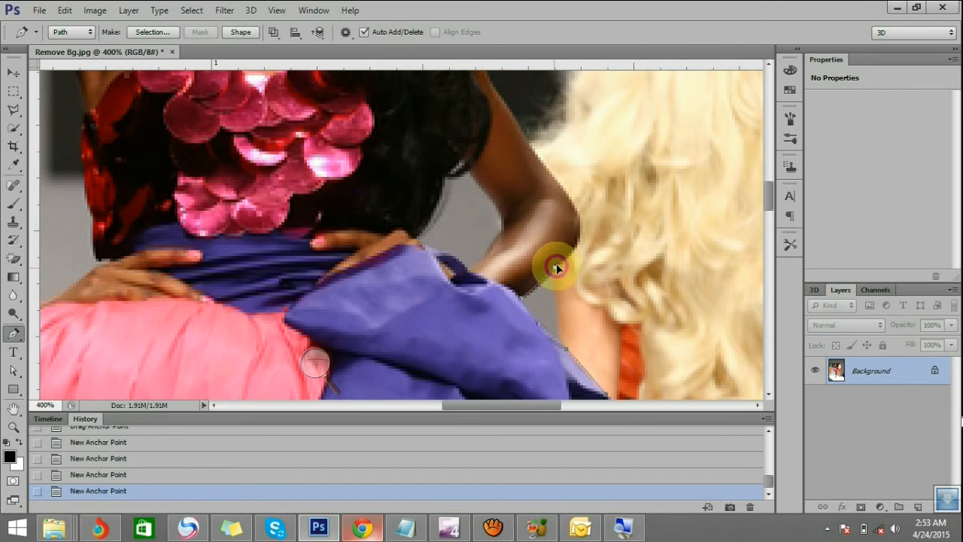
Trace the underside of the forearm and curve the path around the elbow, adjusting an anchor's position
{"action": "left_click", "coordinate": [557, 266]}
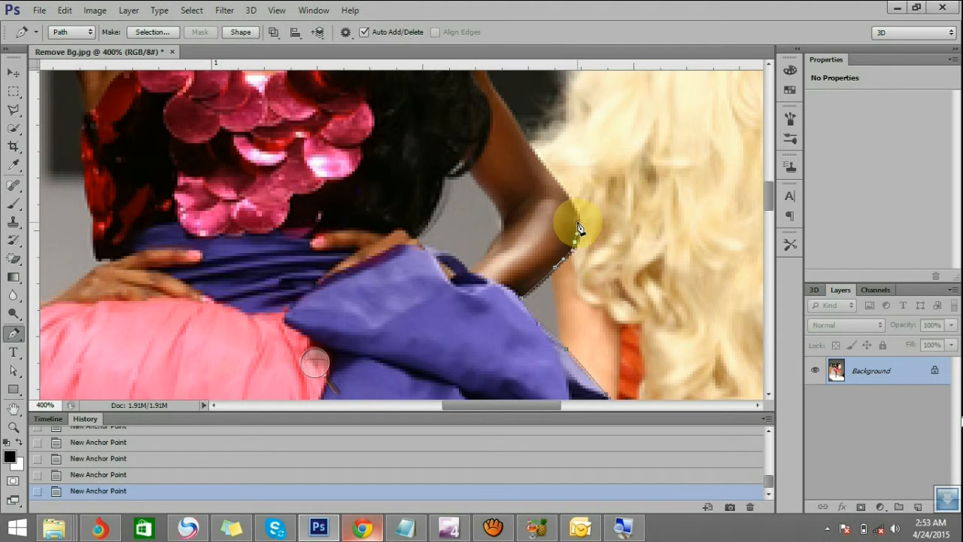
{"action": "left_click_drag", "start_coordinate": [576, 219], "coordinate": [577, 263]}
{"action": "scroll", "coordinate": [571, 231], "scroll_direction": "up", "scroll_amount": 3}
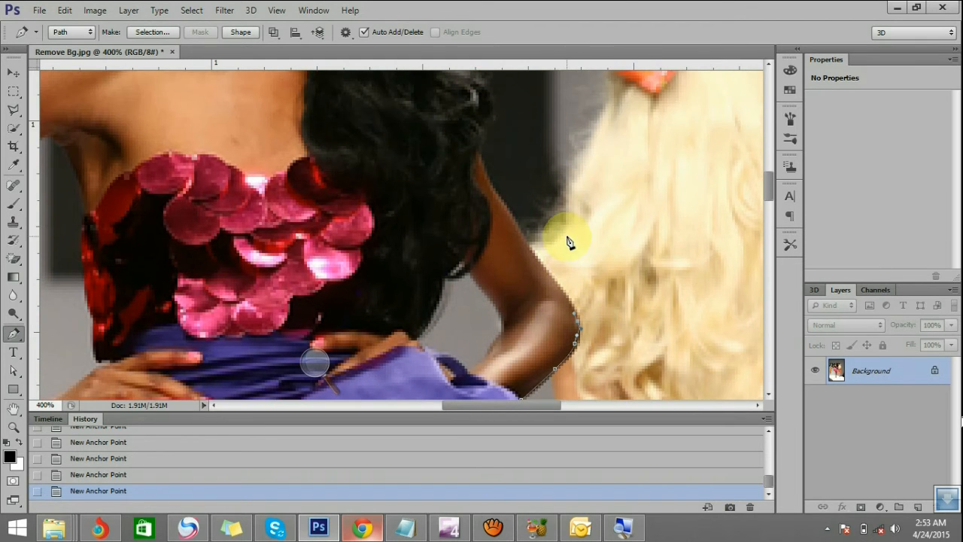
{"action": "left_click_drag", "start_coordinate": [572, 320], "coordinate": [544, 269]}
{"action": "scroll", "coordinate": [527, 256], "scroll_direction": "up", "scroll_amount": 2}
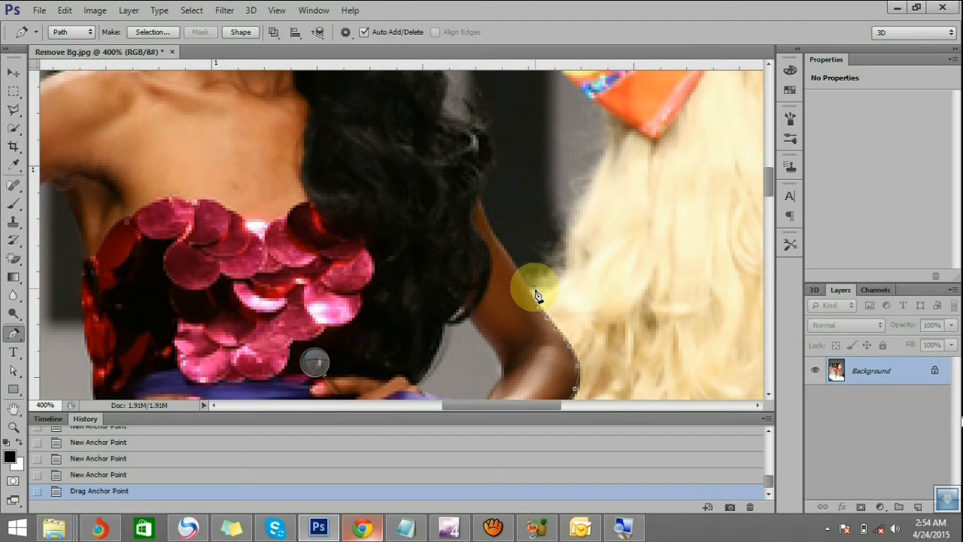
Continue the path up the outer edge of the upper arm to the hair, undoing and replacing a misplaced anchor point
{"action": "left_click", "coordinate": [523, 285]}
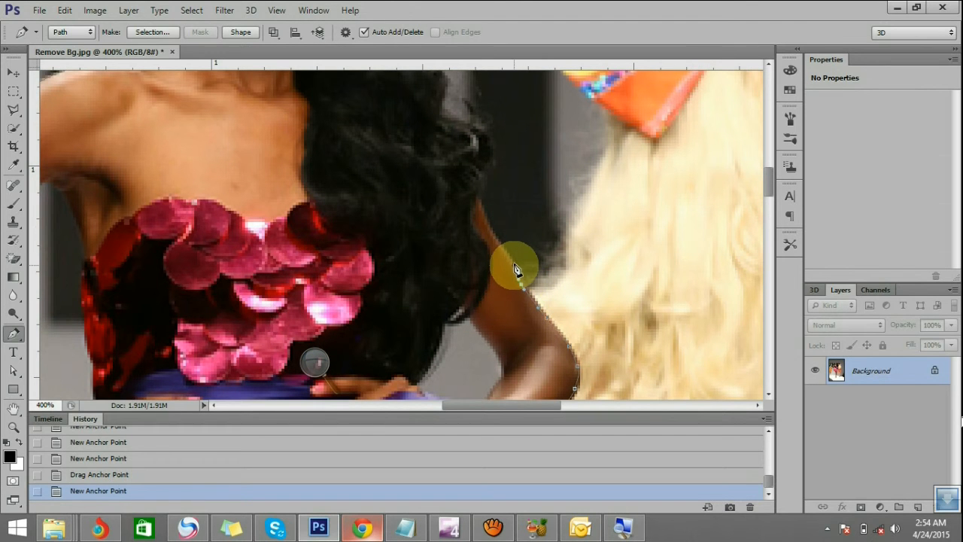
{"action": "left_click", "coordinate": [518, 266]}
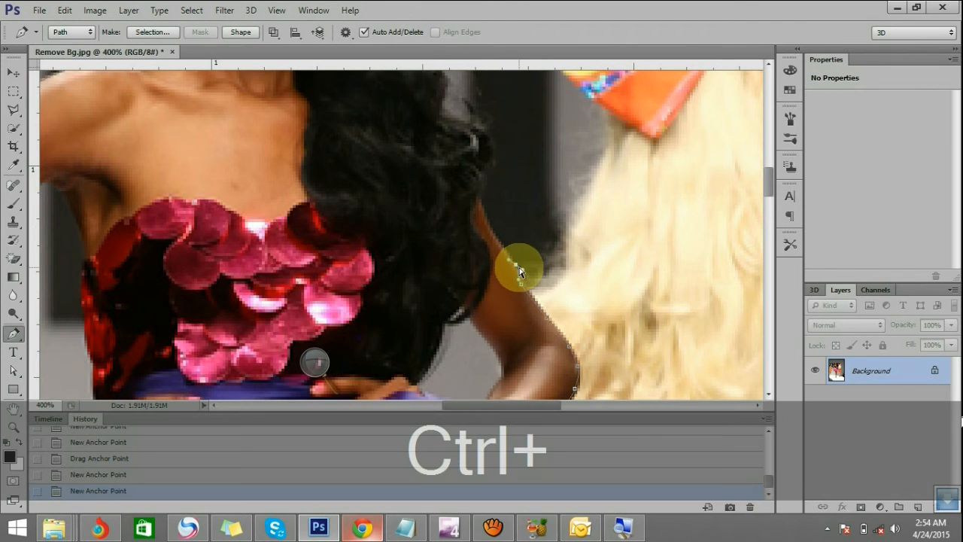
{"action": "key", "text": "ctrl+z"}
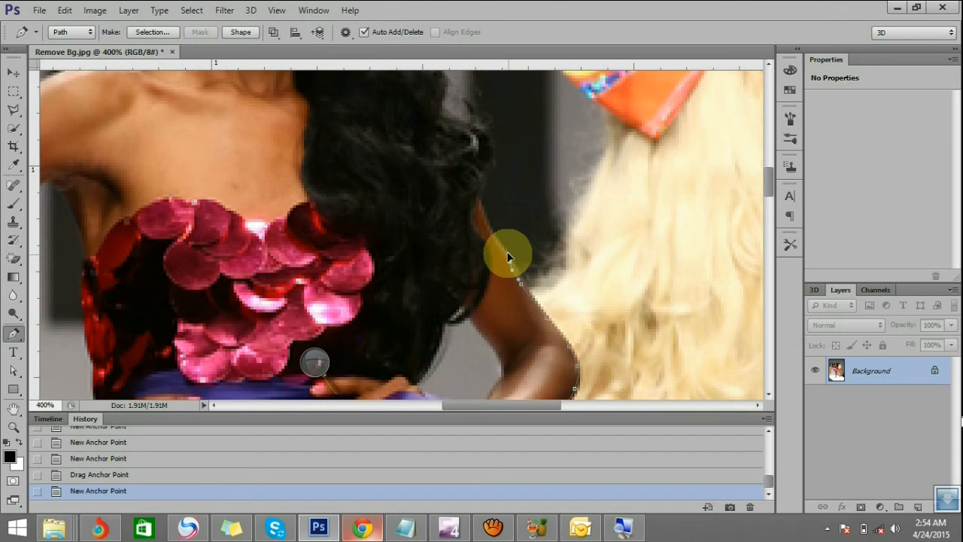
{"action": "left_click", "coordinate": [513, 268]}
{"action": "key", "text": "ctrl"}
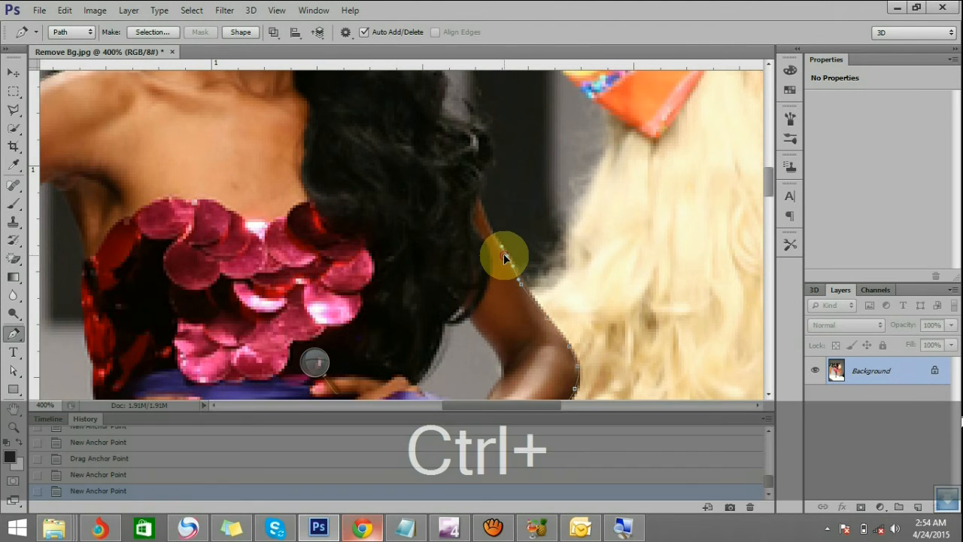
{"action": "left_click_drag", "start_coordinate": [508, 265], "coordinate": [481, 198]}
{"action": "left_click", "coordinate": [479, 197]}
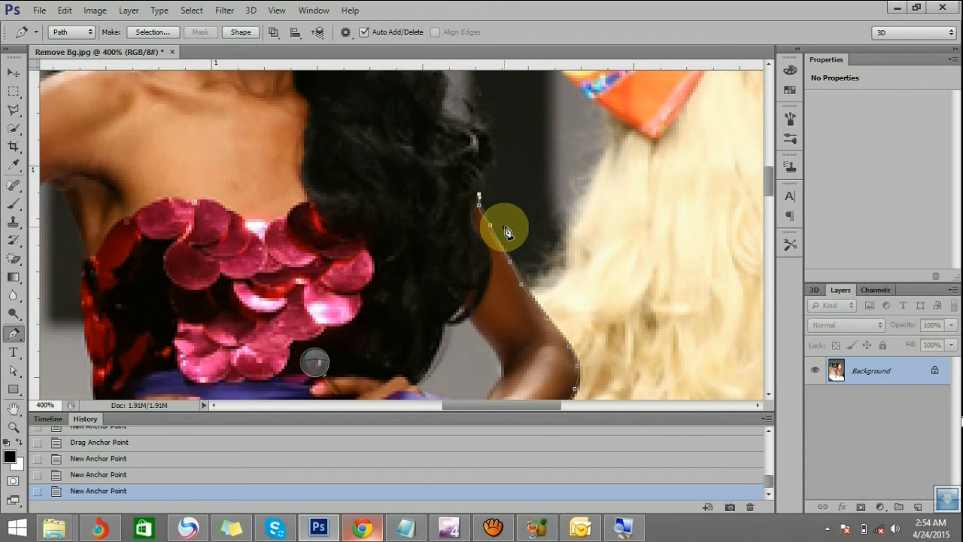
Trace the outer edge of the lower curls above the arm, undoing an anchor and rerouting the path around the stray strand
{"action": "scroll", "coordinate": [501, 225], "scroll_direction": "up", "scroll_amount": 3}
{"action": "scroll", "coordinate": [482, 223], "scroll_direction": "up", "scroll_amount": 2}
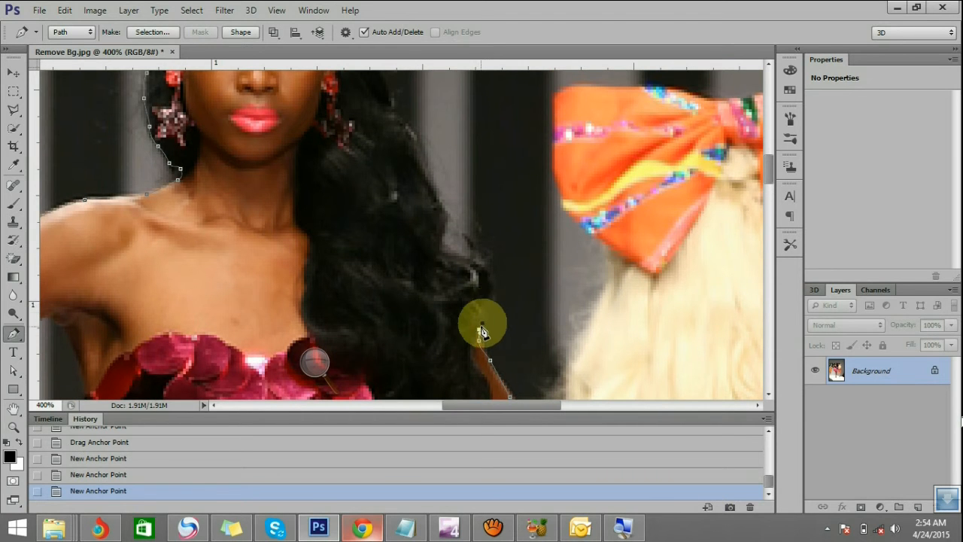
{"action": "left_click_drag", "start_coordinate": [485, 308], "coordinate": [469, 256]}
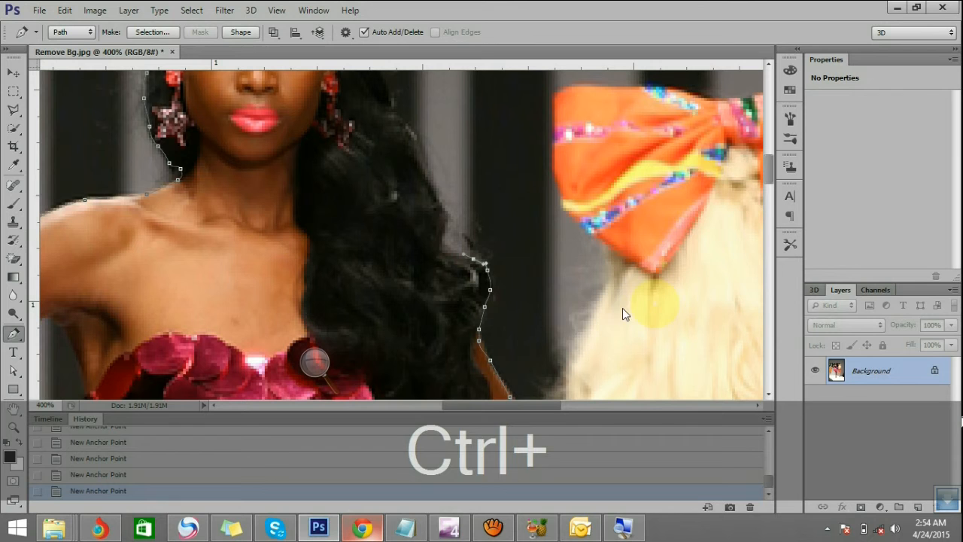
{"action": "key", "text": "ctrl+z"}
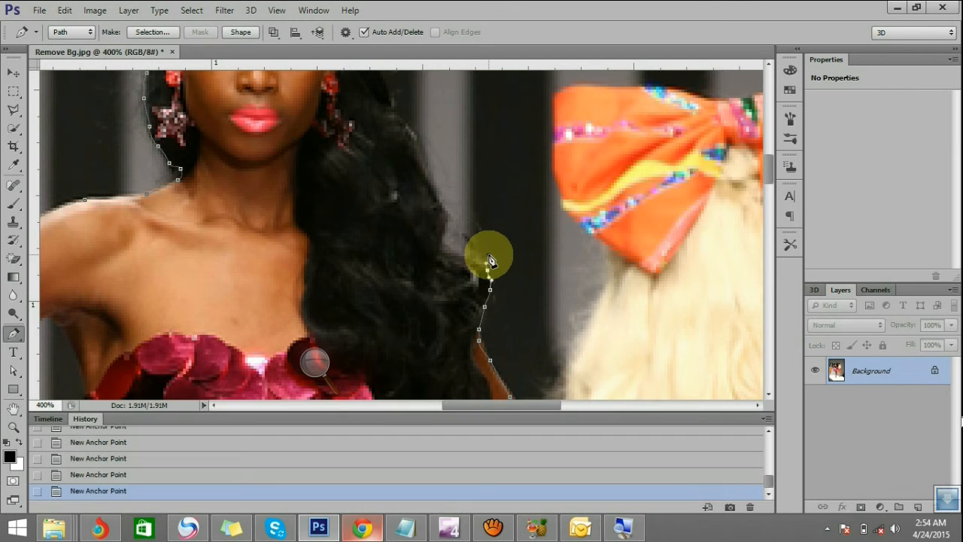
{"action": "left_click_drag", "start_coordinate": [496, 242], "coordinate": [500, 238]}
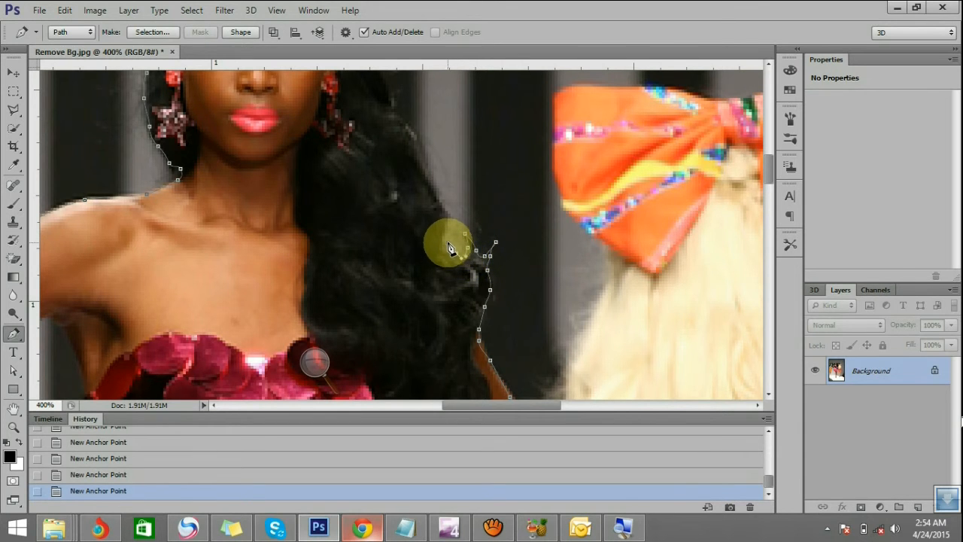
Continue the path up the long hair's outer edge toward the face, breaking one anchor's control handle into a corner
{"action": "scroll", "coordinate": [469, 231], "scroll_direction": "up", "scroll_amount": 2}
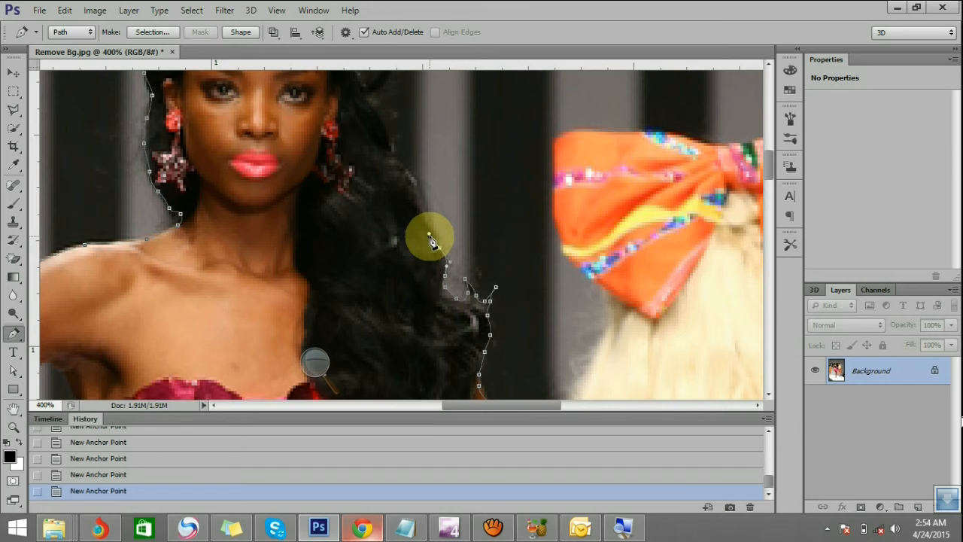
{"action": "key", "text": "alt"}
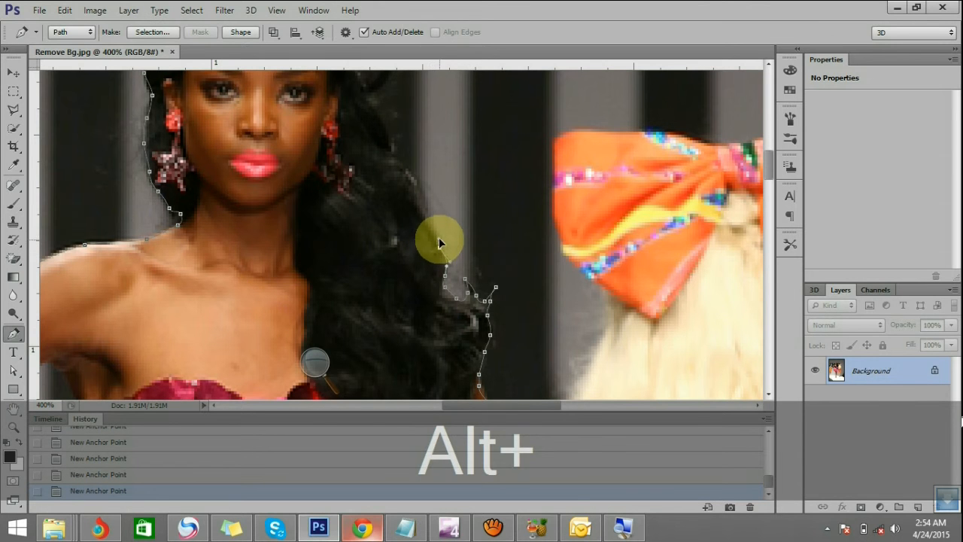
{"action": "left_click", "coordinate": [429, 213]}
{"action": "scroll", "coordinate": [430, 217], "scroll_direction": "up", "scroll_amount": 1}
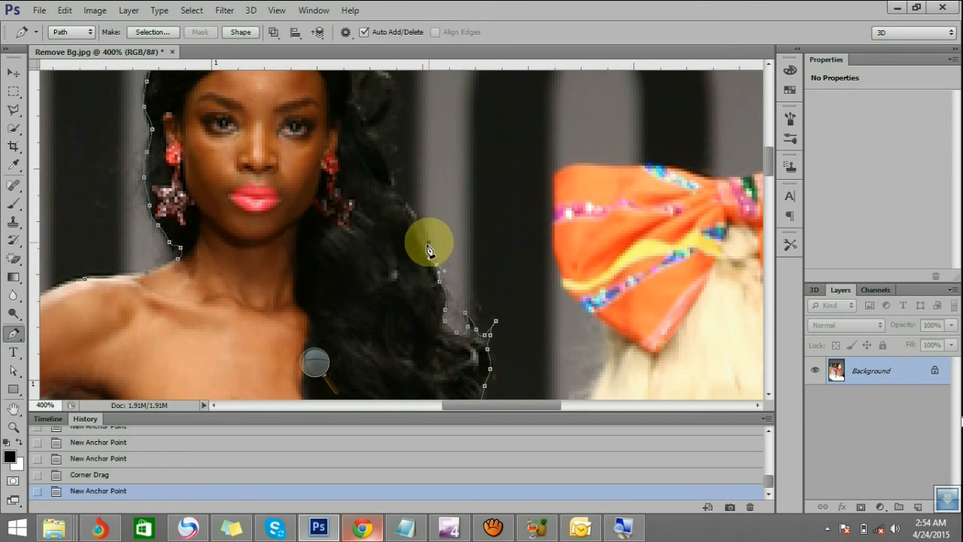
{"action": "left_click", "coordinate": [405, 206]}
{"action": "scroll", "coordinate": [419, 214], "scroll_direction": "up", "scroll_amount": 2}
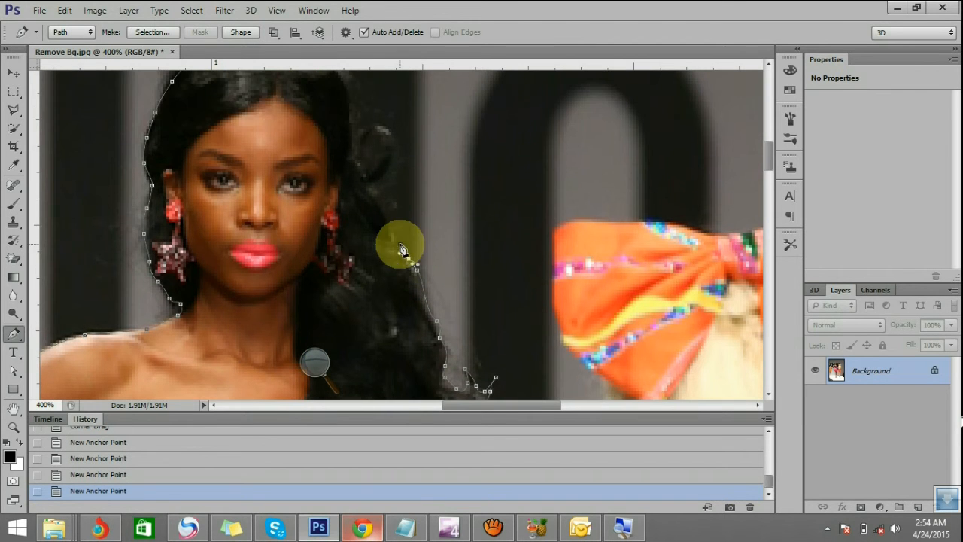
{"action": "left_click", "coordinate": [397, 238]}
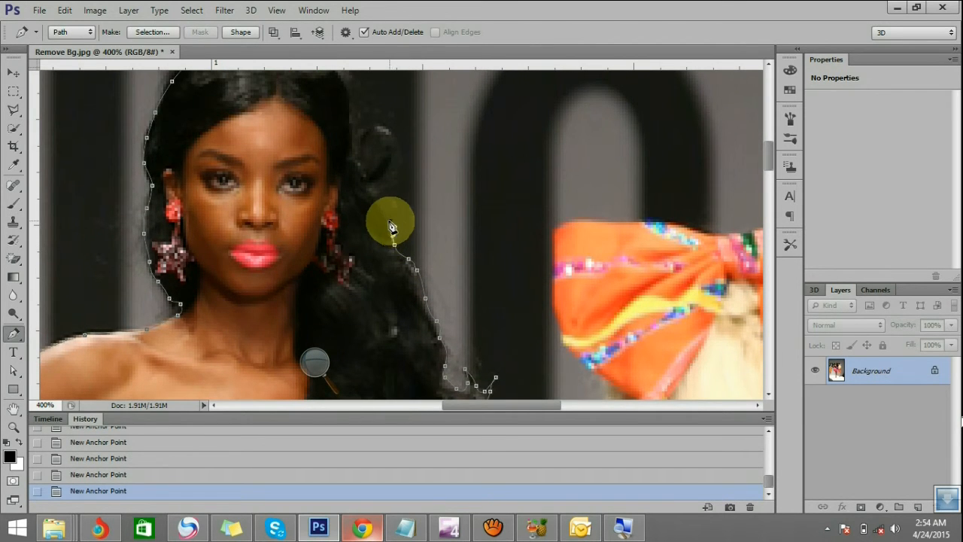
Trace the hair up to the loose looped curl beside the face and outline the curl's outer and inner edges
{"action": "scroll", "coordinate": [389, 226], "scroll_direction": "up", "scroll_amount": 1}
{"action": "left_click", "coordinate": [380, 248]}
{"action": "left_click", "coordinate": [374, 239]}
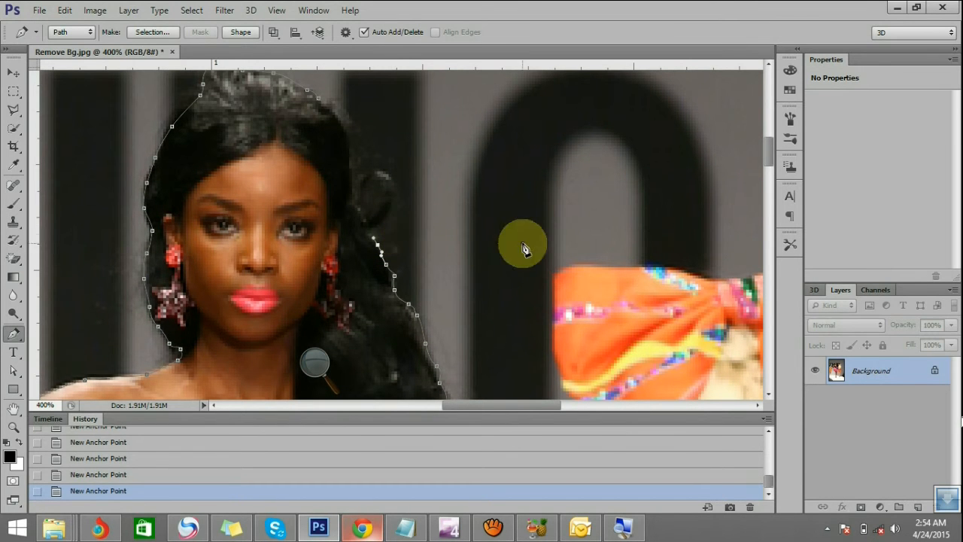
{"action": "left_click", "coordinate": [369, 232]}
{"action": "left_click", "coordinate": [386, 217]}
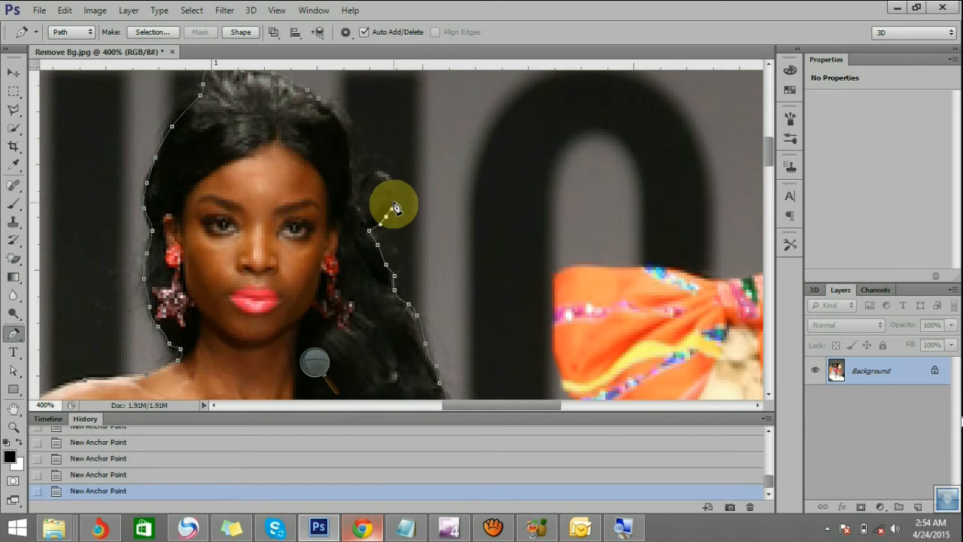
{"action": "left_click_drag", "start_coordinate": [388, 175], "coordinate": [363, 181]}
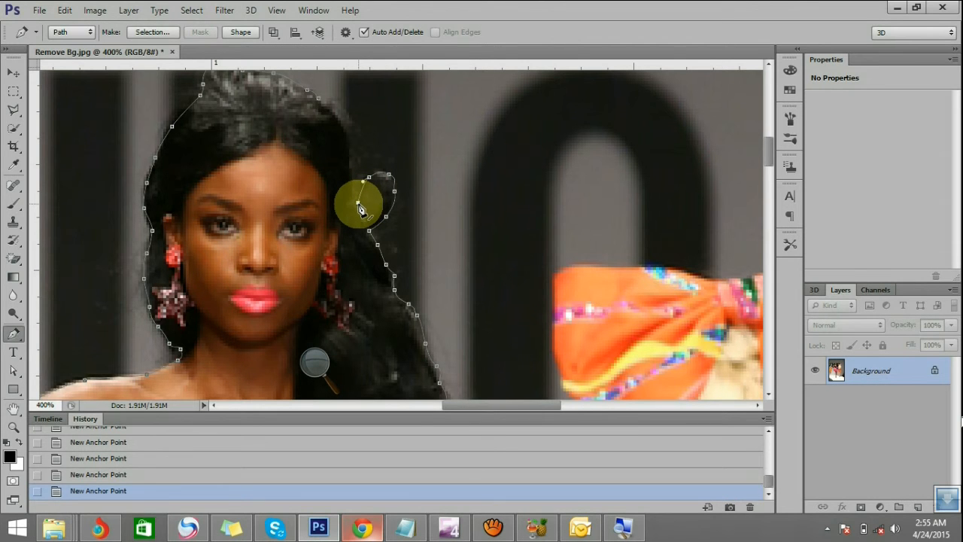
{"action": "key", "text": "ctrl"}
{"action": "left_click_drag", "start_coordinate": [358, 204], "coordinate": [346, 157]}
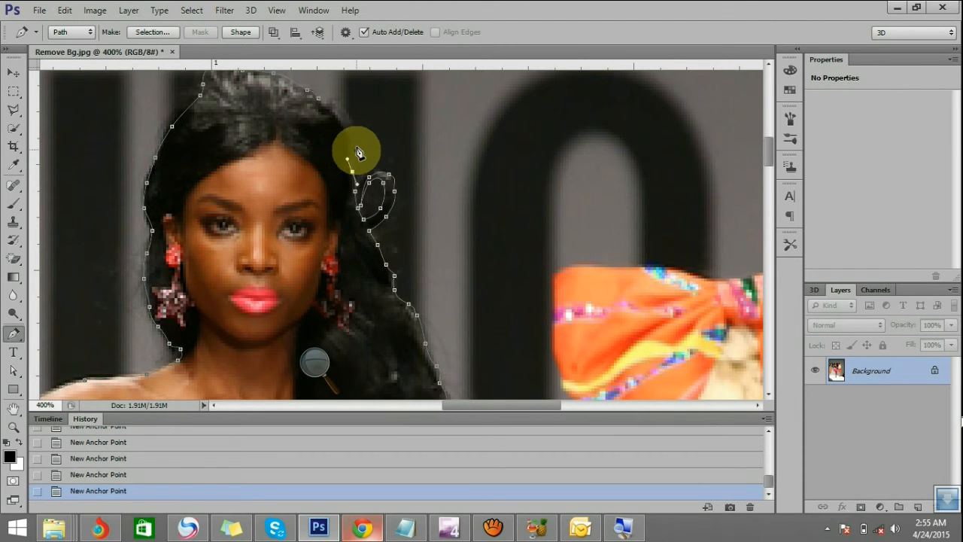
Trace the remaining hair edge up to the crown and close the path at its starting anchor point
{"action": "scroll", "coordinate": [339, 140], "scroll_direction": "up", "scroll_amount": 2}
{"action": "scroll", "coordinate": [350, 130], "scroll_direction": "up", "scroll_amount": 1}
{"action": "left_click_drag", "start_coordinate": [346, 199], "coordinate": [327, 164]}
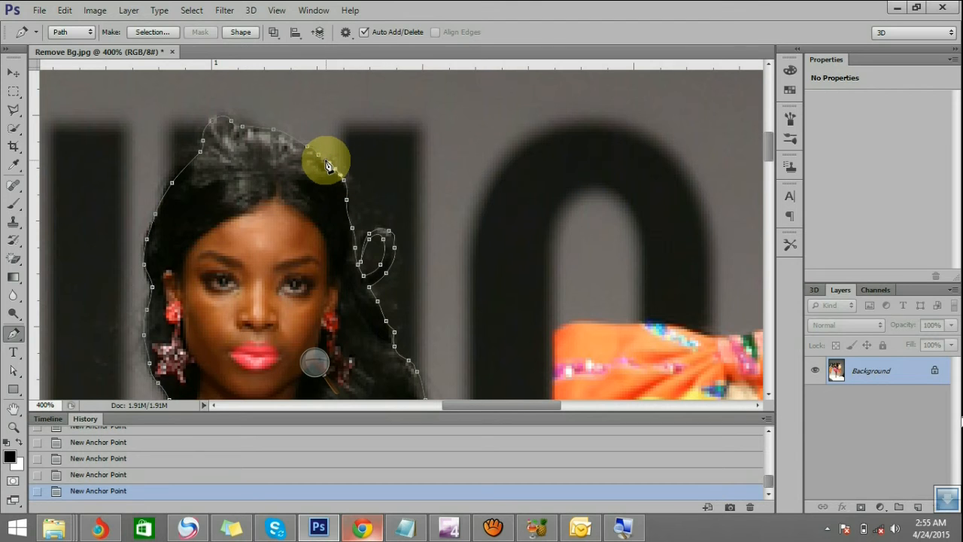
{"action": "left_click", "coordinate": [318, 153]}
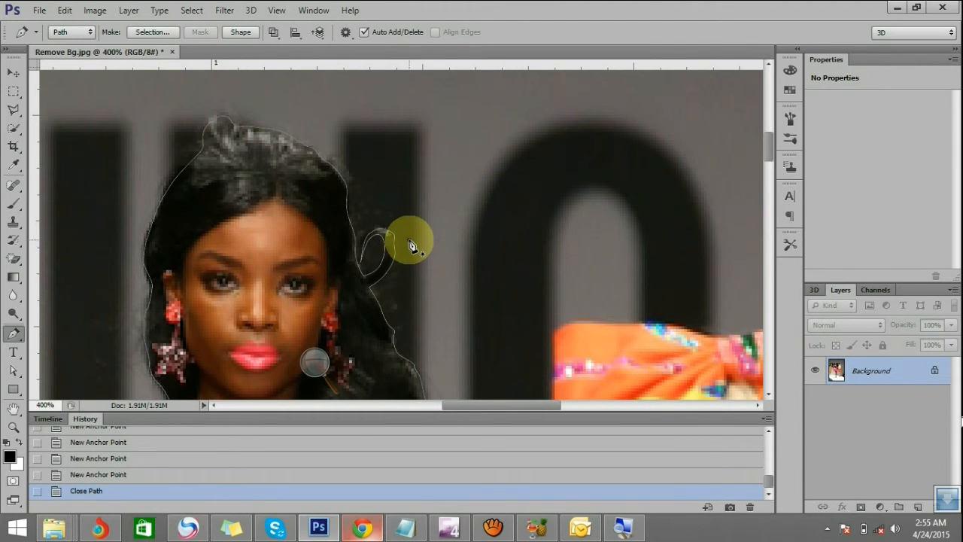
{"action": "key", "text": "ctrl+z"}
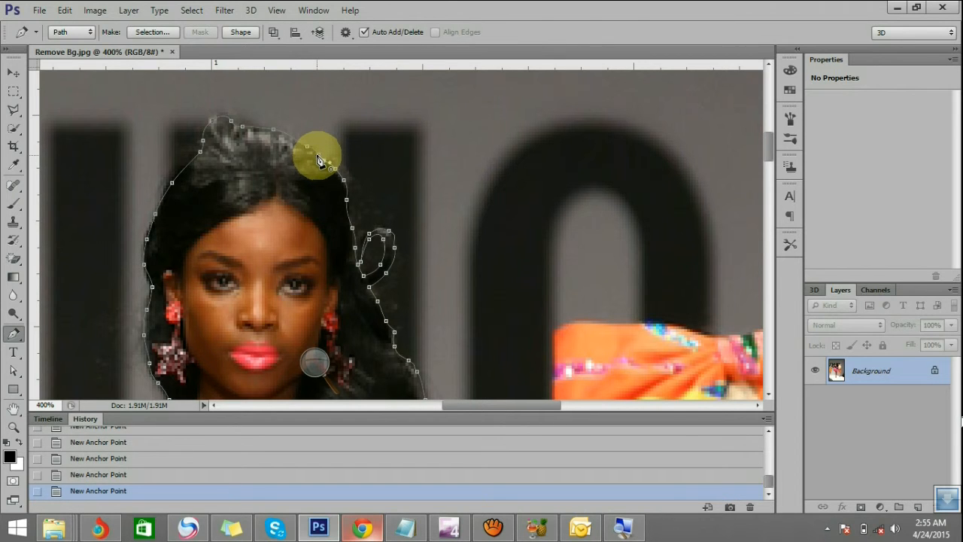
{"action": "left_click", "coordinate": [318, 160]}
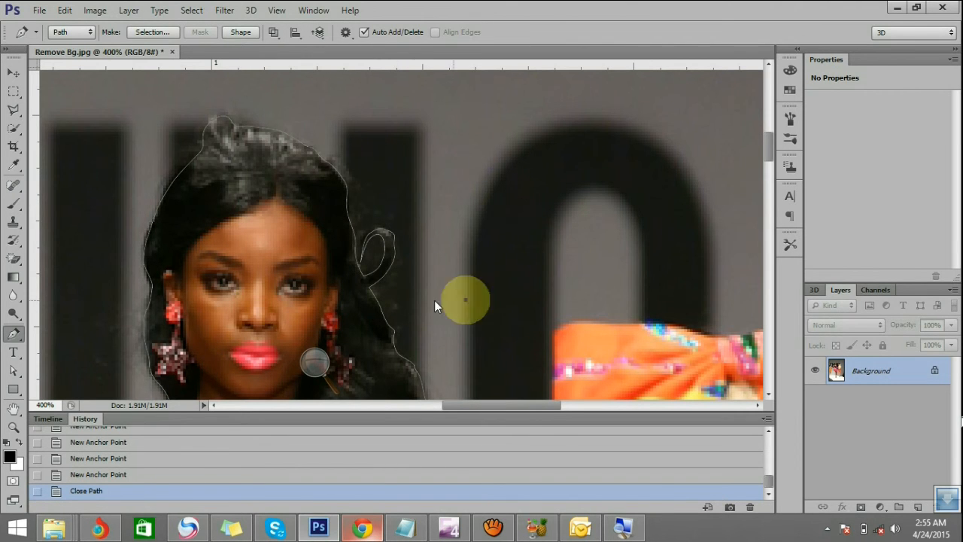
{"action": "key", "text": "z"}
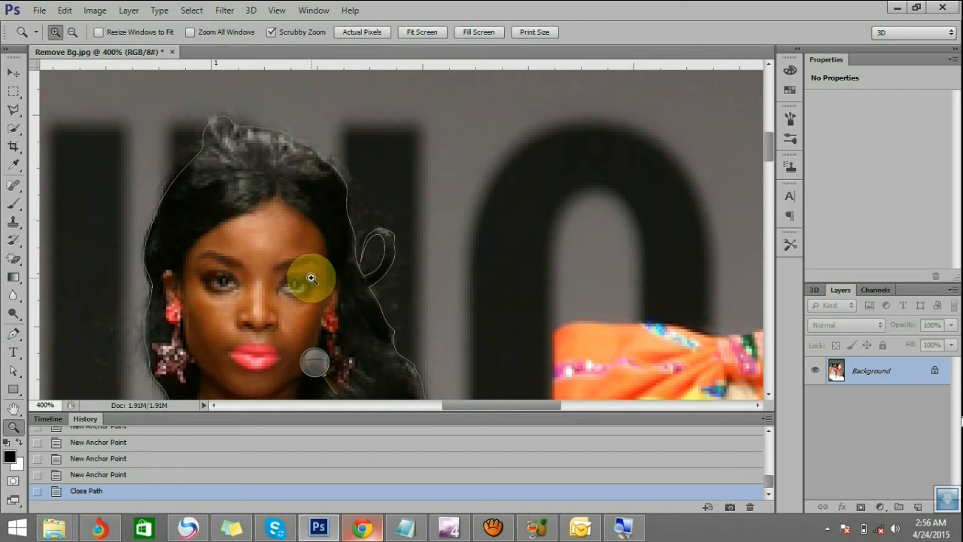
Examine the closed path around the whole model from head to feet for background gaps still enclosed inside the outline
{"action": "left_click", "coordinate": [313, 274], "text": "alt"}
{"action": "left_click", "coordinate": [347, 331], "text": "alt"}
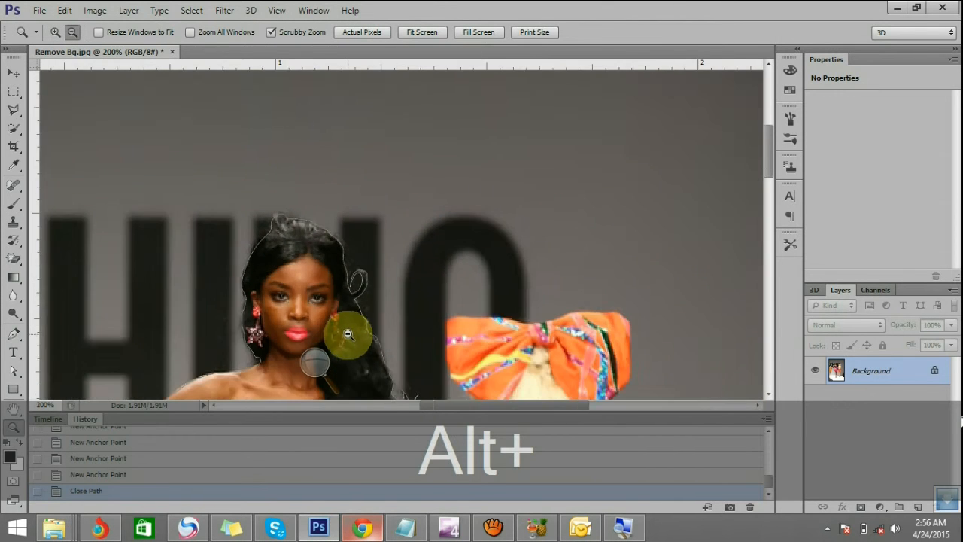
{"action": "left_click", "coordinate": [353, 338], "text": "alt"}
{"action": "left_click", "coordinate": [351, 340], "text": "alt"}
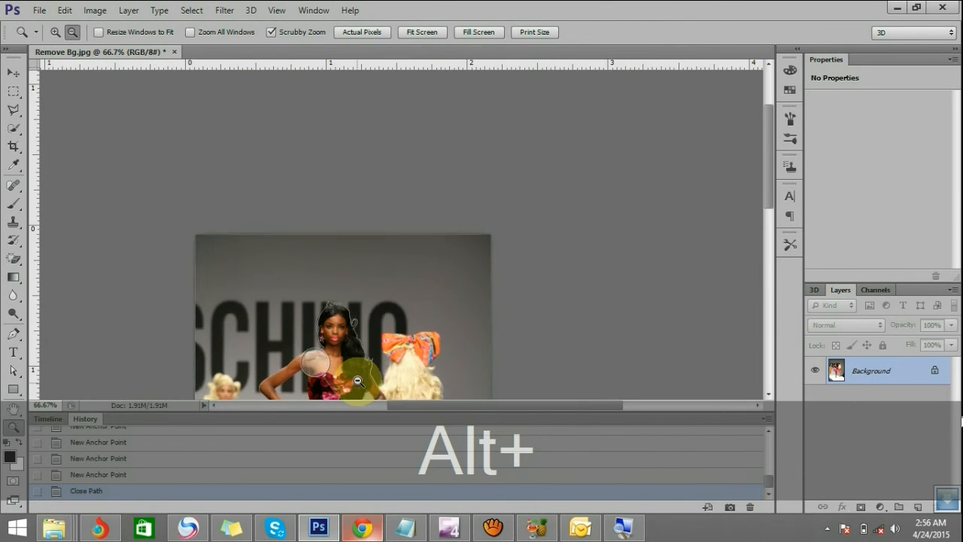
{"action": "left_click", "coordinate": [357, 348], "text": "alt"}
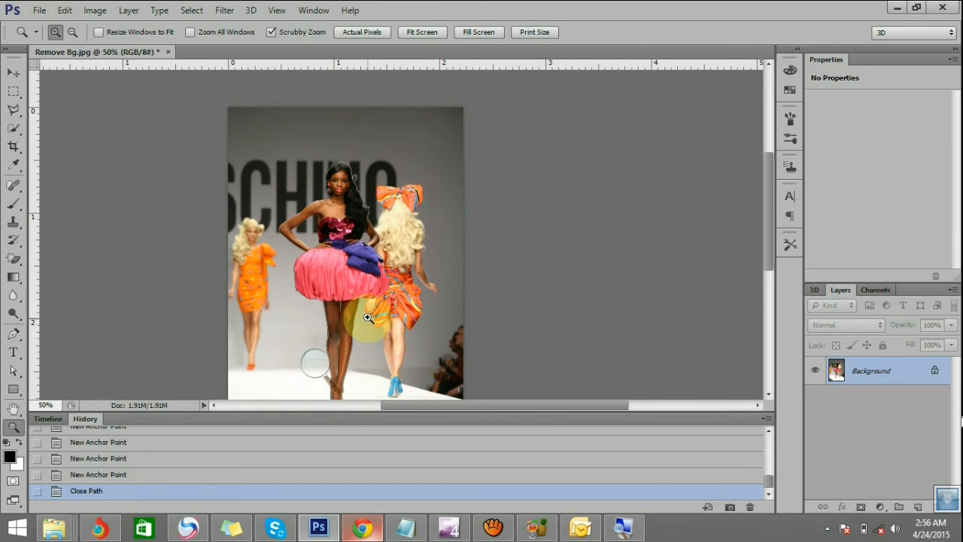
{"action": "left_click", "coordinate": [313, 231]}
{"action": "left_click", "coordinate": [312, 230]}
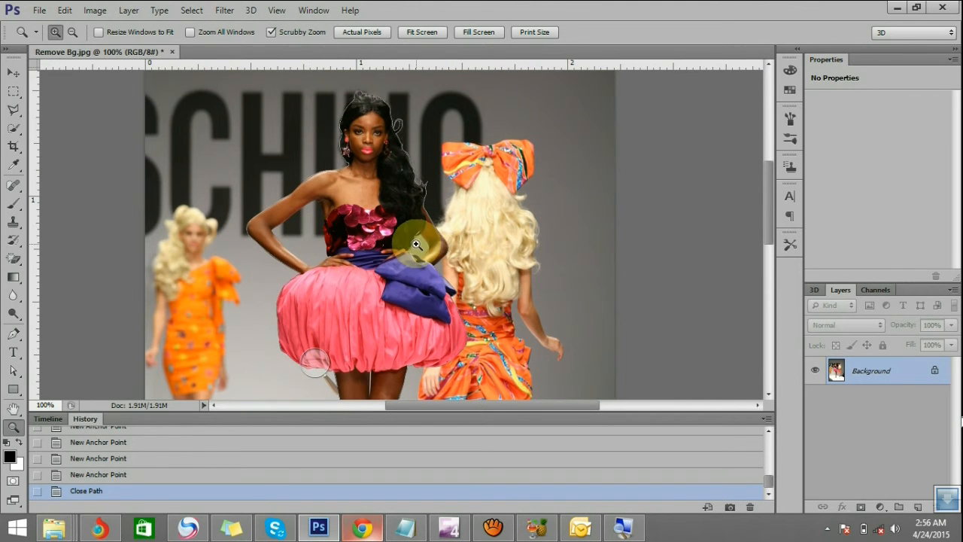
{"action": "scroll", "coordinate": [391, 260], "scroll_direction": "down", "scroll_amount": 2}
{"action": "scroll", "coordinate": [376, 265], "scroll_direction": "down", "scroll_amount": 5}
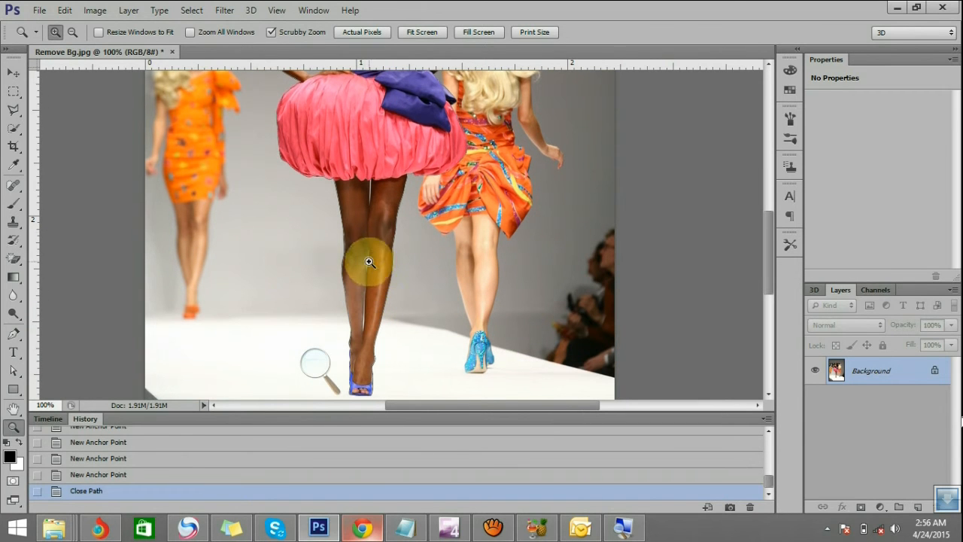
{"action": "scroll", "coordinate": [391, 279], "scroll_direction": "up", "scroll_amount": 5}
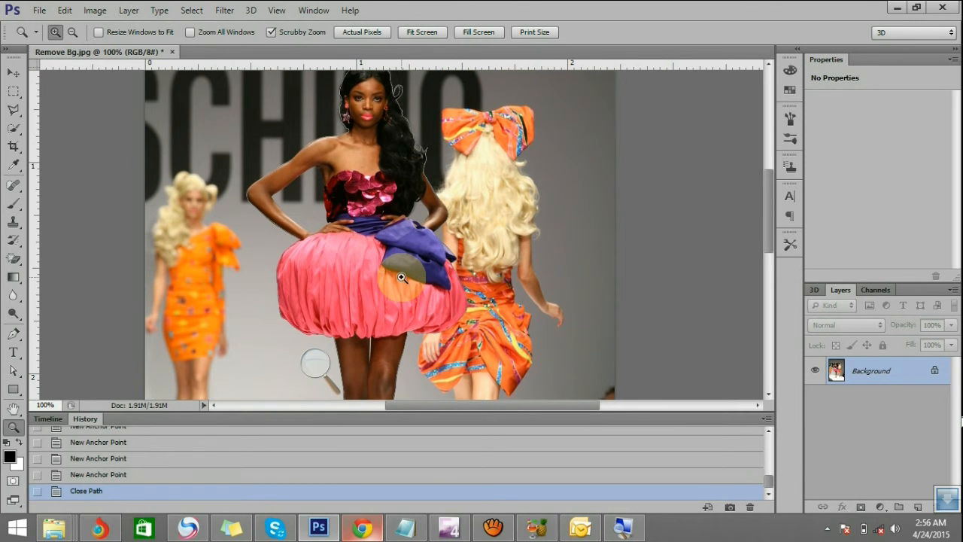
{"action": "scroll", "coordinate": [401, 277], "scroll_direction": "up", "scroll_amount": 2}
{"action": "scroll", "coordinate": [401, 275], "scroll_direction": "down", "scroll_amount": 2}
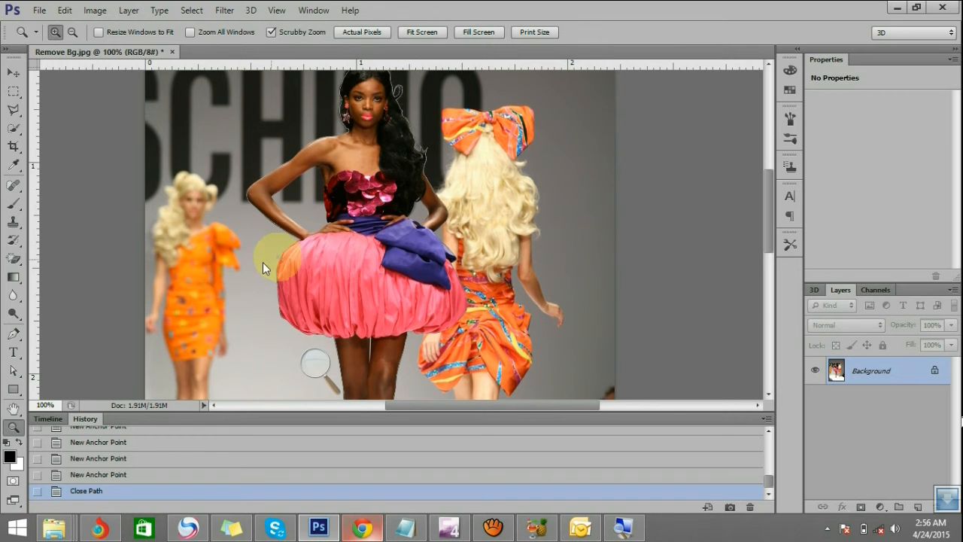
Start a new Pen path component at the armpit beside the sequined bodice and trace the underarm curve of the arm farther from the hair
{"action": "left_click", "coordinate": [14, 336]}
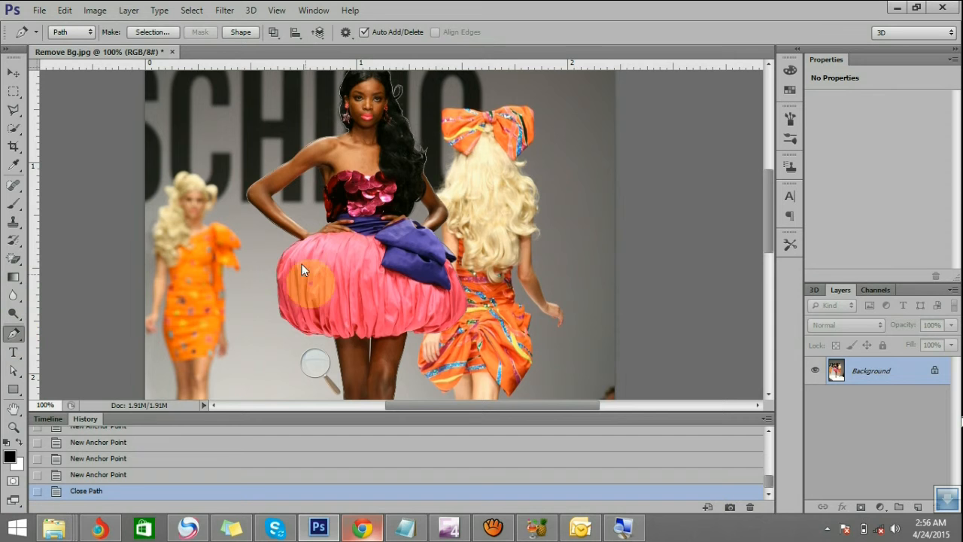
{"action": "key", "text": "z"}
{"action": "left_click_drag", "start_coordinate": [290, 246], "coordinate": [316, 247]}
{"action": "scroll", "coordinate": [317, 247], "scroll_direction": "up", "scroll_amount": 3}
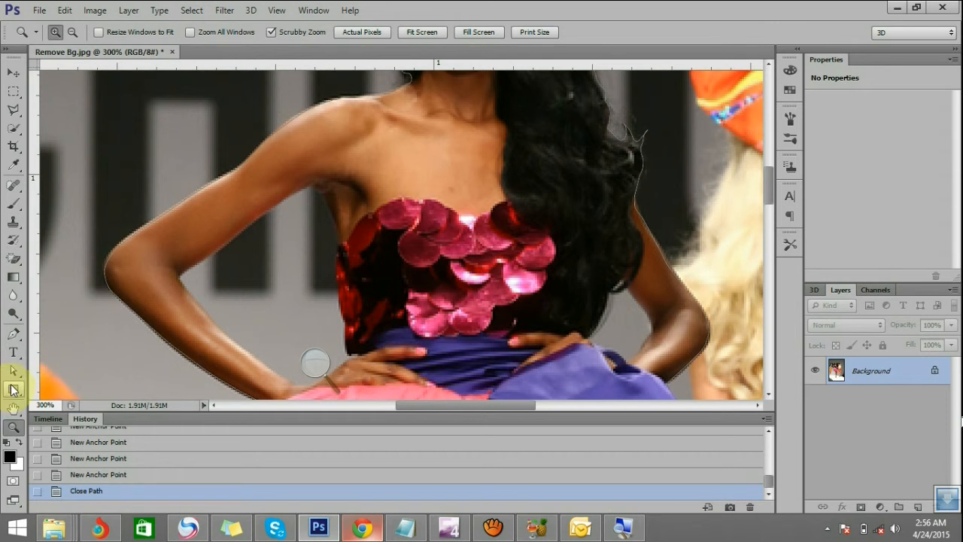
{"action": "left_click", "coordinate": [14, 333]}
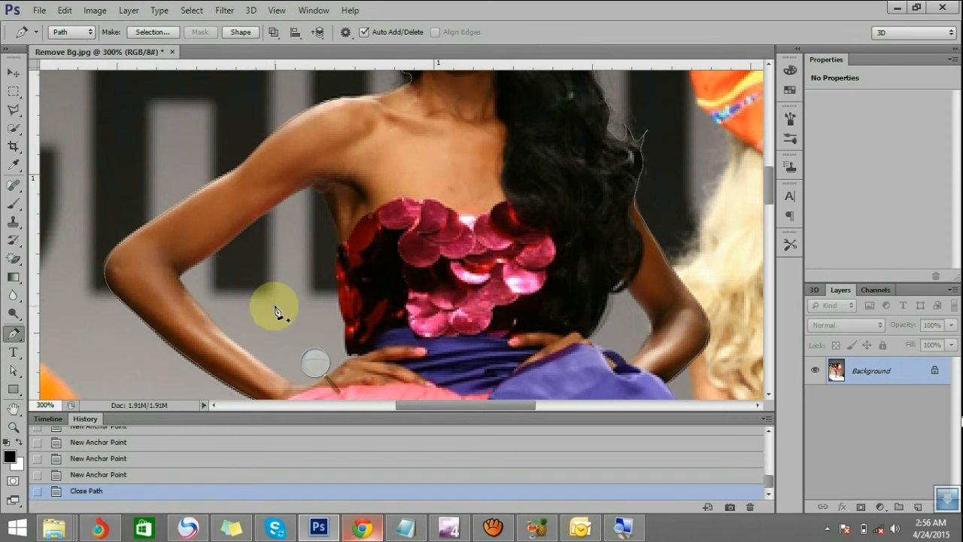
{"action": "left_click", "coordinate": [335, 224]}
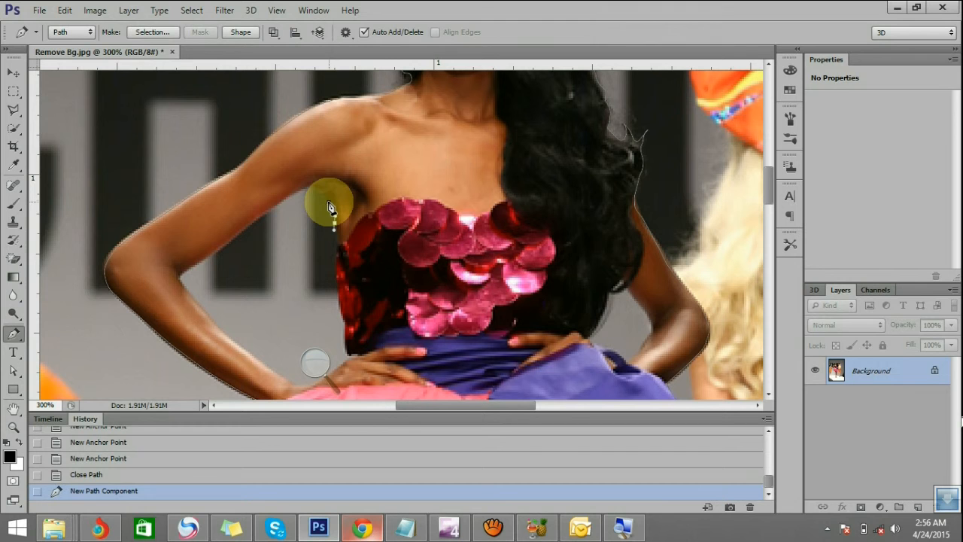
{"action": "left_click", "coordinate": [325, 200]}
{"action": "left_click", "coordinate": [313, 188]}
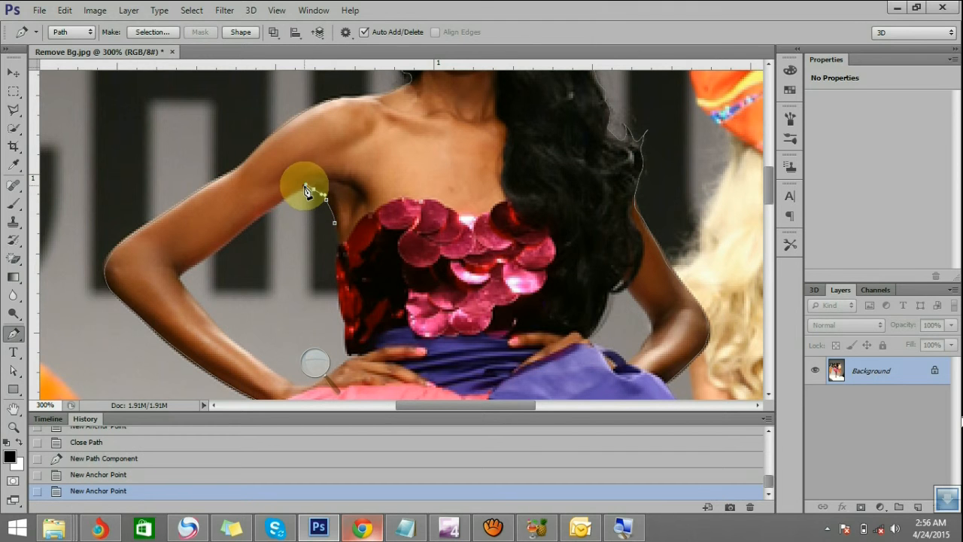
{"action": "left_click", "coordinate": [306, 185]}
Continue the path along the upper arm's inner edge to the elbow crease, repositioning one anchor to fit the edge
{"action": "left_click", "coordinate": [260, 216]}
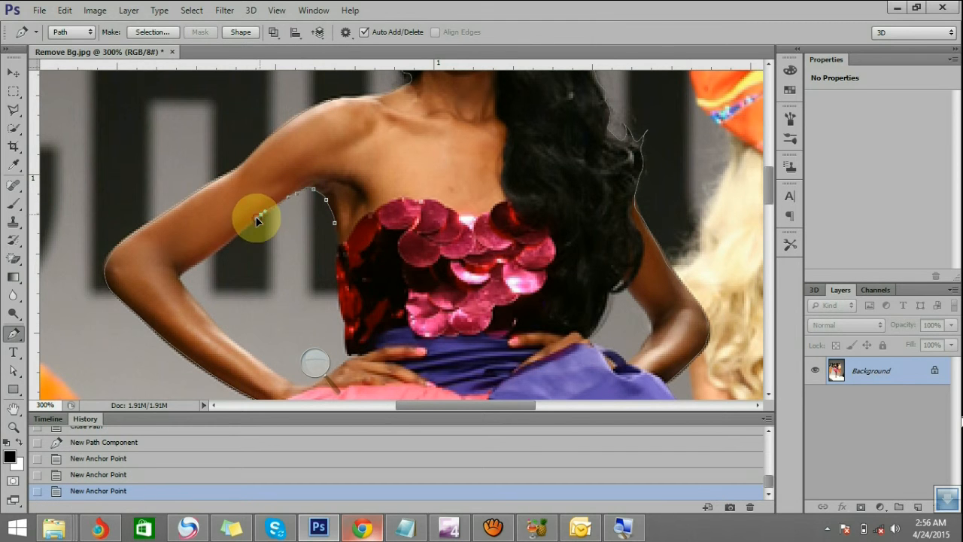
{"action": "left_click", "coordinate": [235, 229]}
{"action": "key", "text": "ctrl"}
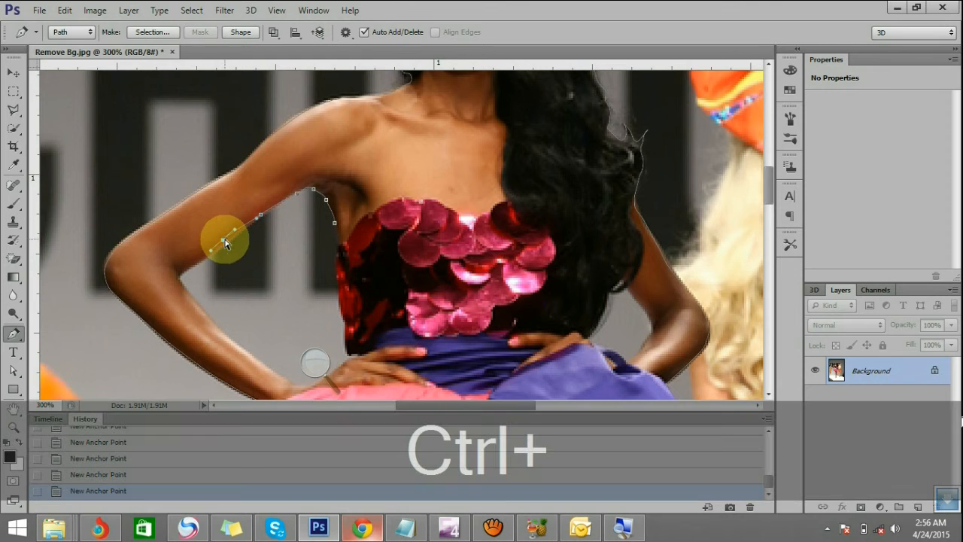
{"action": "left_click_drag", "start_coordinate": [225, 246], "coordinate": [181, 272]}
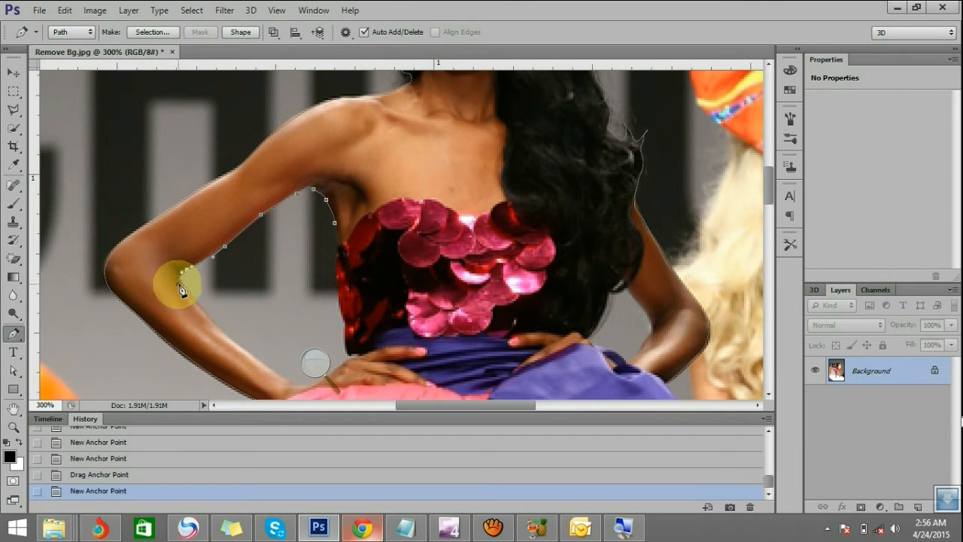
Trace around the inner elbow and along the forearm's inner edge to the hand on the waist, repositioning the anchor at the hand
{"action": "left_click", "coordinate": [180, 283]}
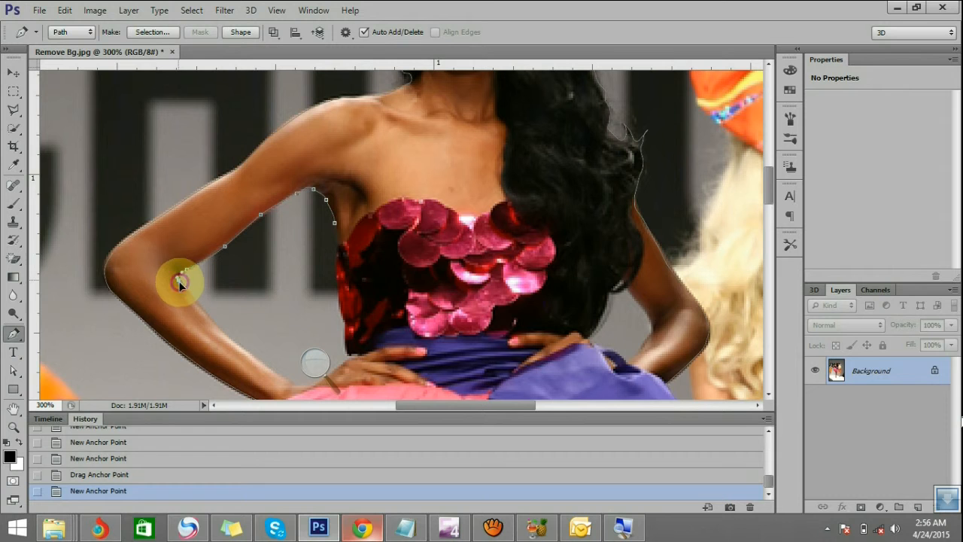
{"action": "left_click", "coordinate": [204, 315]}
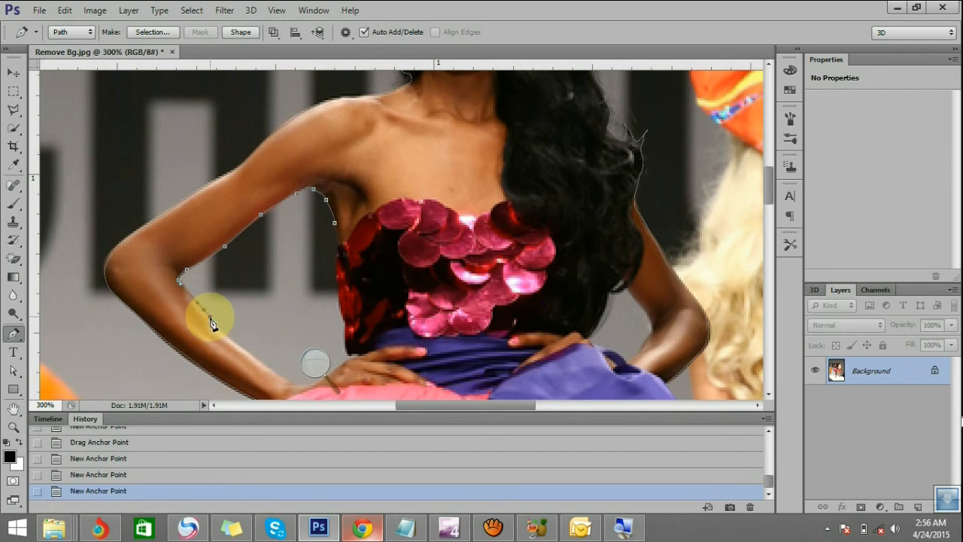
{"action": "left_click_drag", "start_coordinate": [226, 335], "coordinate": [283, 383]}
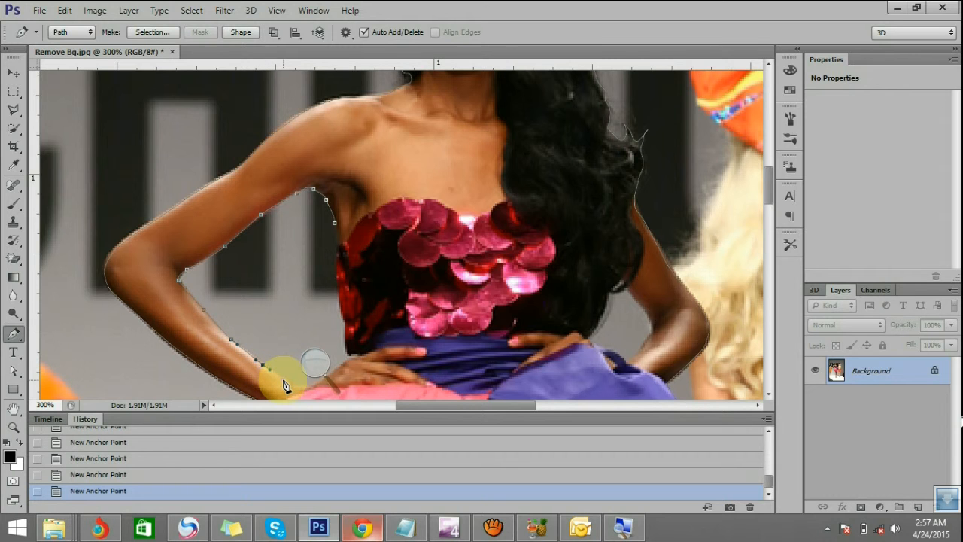
{"action": "left_click", "coordinate": [304, 386]}
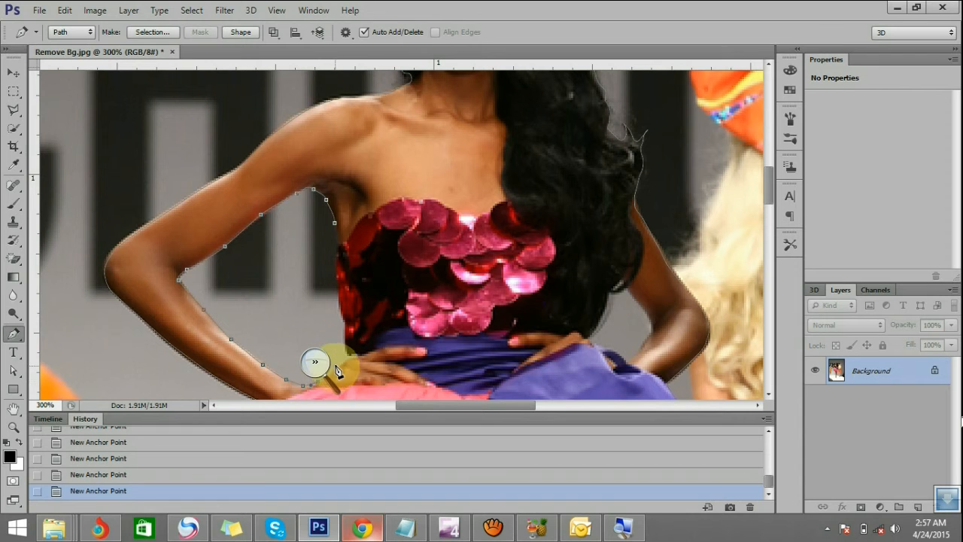
{"action": "key", "text": "ctrl"}
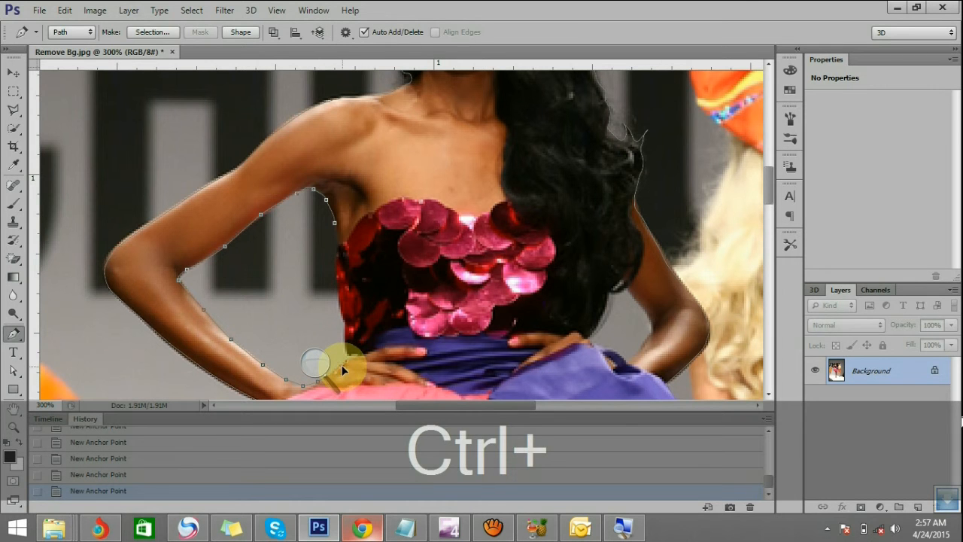
{"action": "left_click_drag", "start_coordinate": [339, 365], "coordinate": [351, 361]}
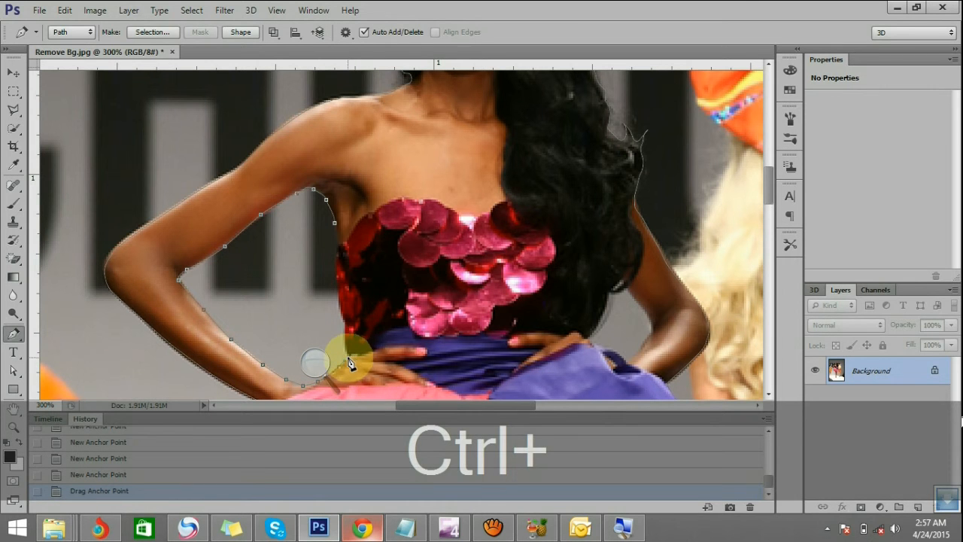
Trace from the hand up the side of the sequined bodice and close the arm-gap path at its starting anchor
{"action": "left_click", "coordinate": [347, 358]}
{"action": "left_click_drag", "start_coordinate": [348, 357], "coordinate": [337, 256]}
{"action": "left_click", "coordinate": [337, 240]}
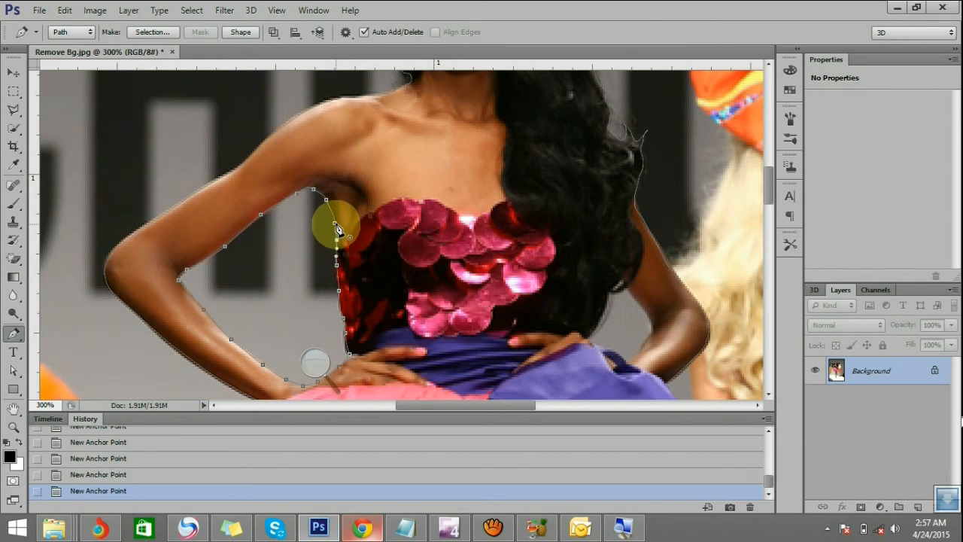
{"action": "left_click", "coordinate": [337, 225]}
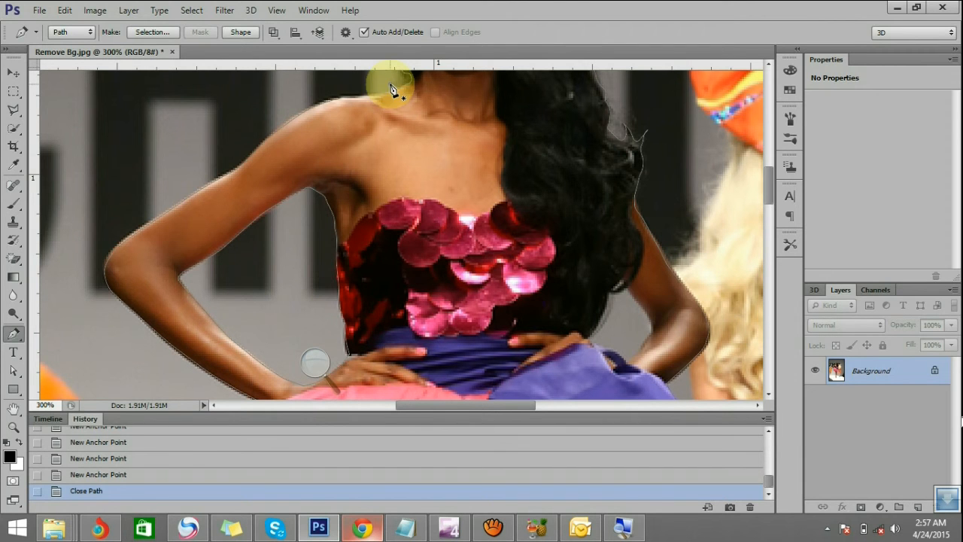
Outline the background gap between the long hair, the purple bow and the other bent arm as a closed path component
{"action": "left_click", "coordinate": [614, 300]}
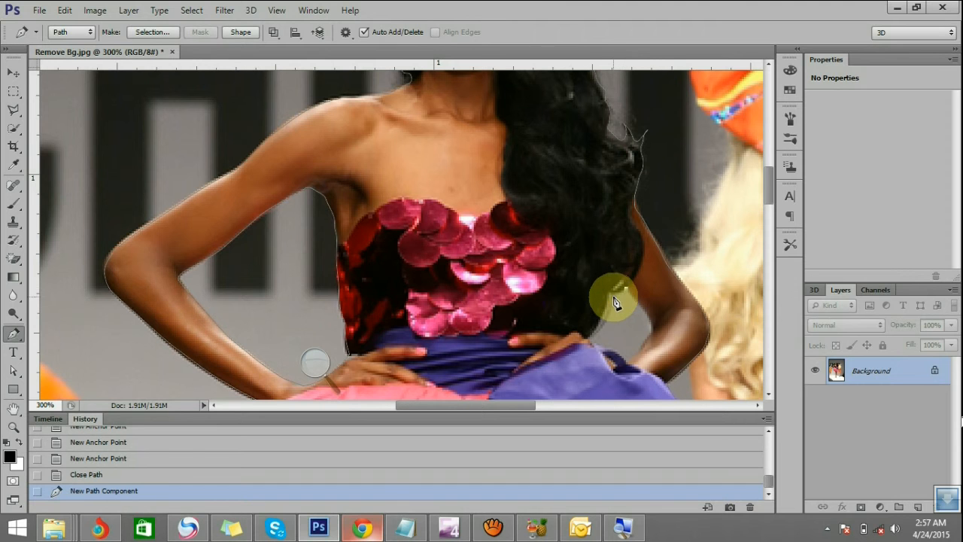
{"action": "left_click", "coordinate": [610, 293]}
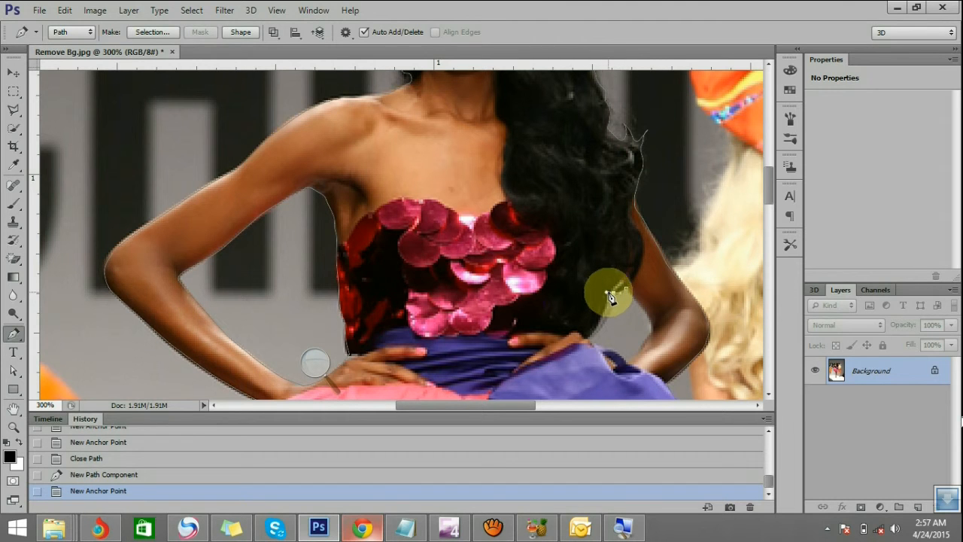
{"action": "left_click", "coordinate": [610, 305]}
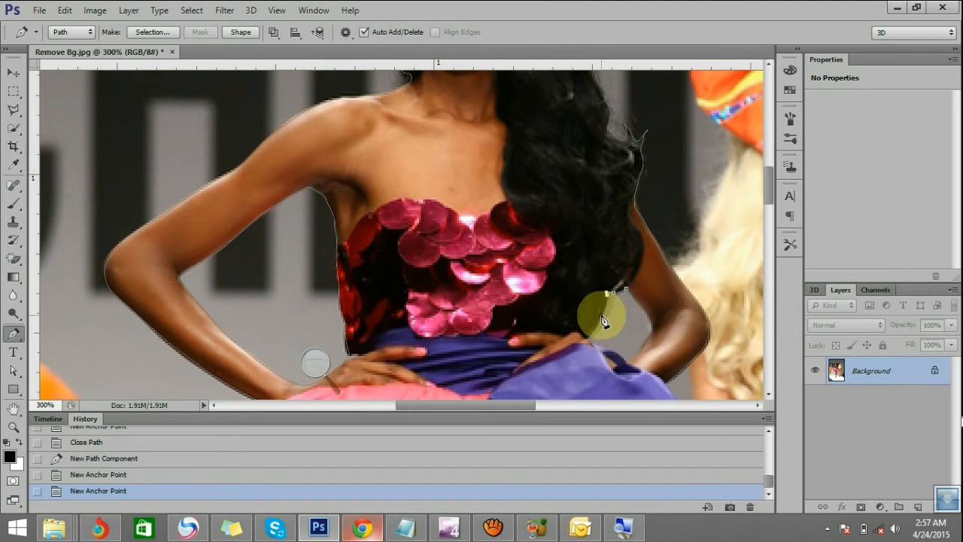
{"action": "left_click", "coordinate": [601, 317]}
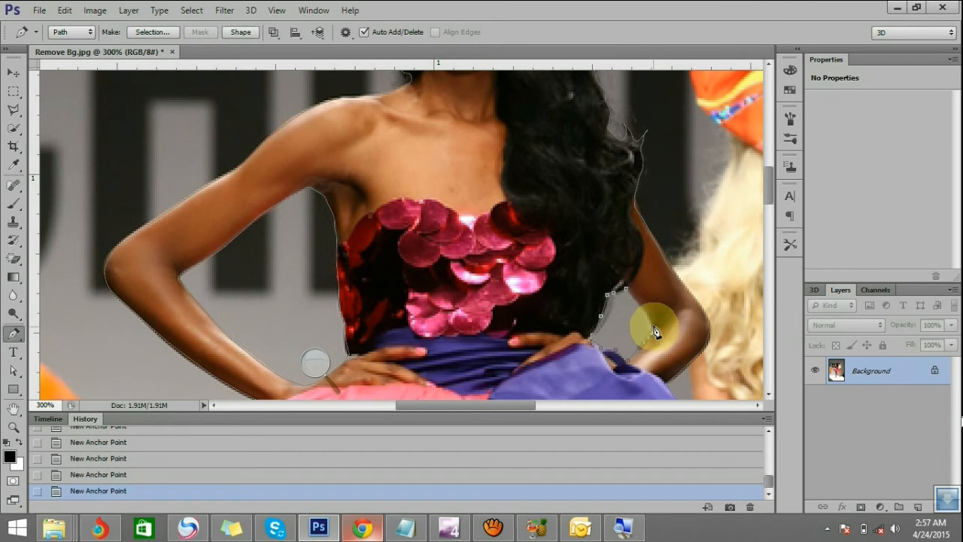
{"action": "left_click", "coordinate": [627, 293]}
Outline the narrow background gap between the thighs just below the pink skirt as a closed path component
{"action": "scroll", "coordinate": [534, 277], "scroll_direction": "down", "scroll_amount": 3}
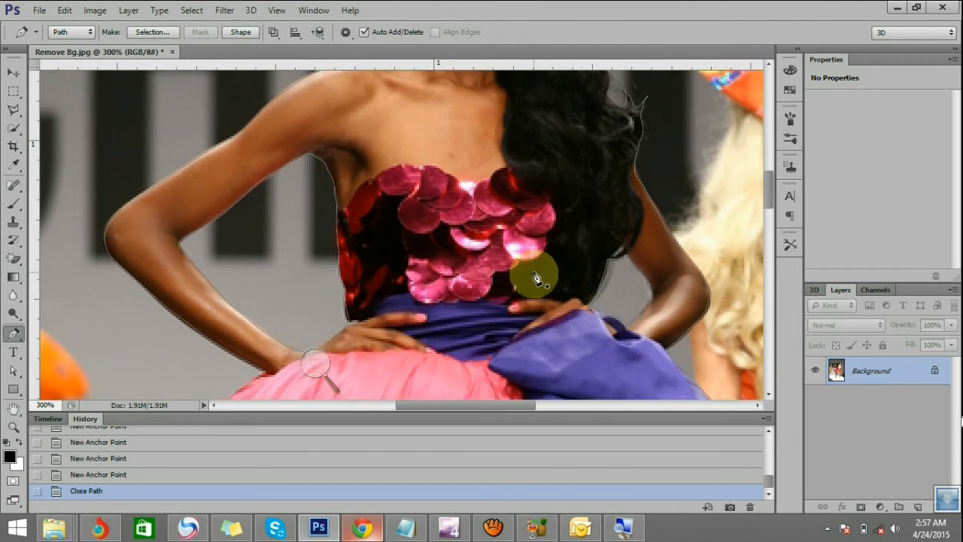
{"action": "scroll", "coordinate": [534, 278], "scroll_direction": "down", "scroll_amount": 10}
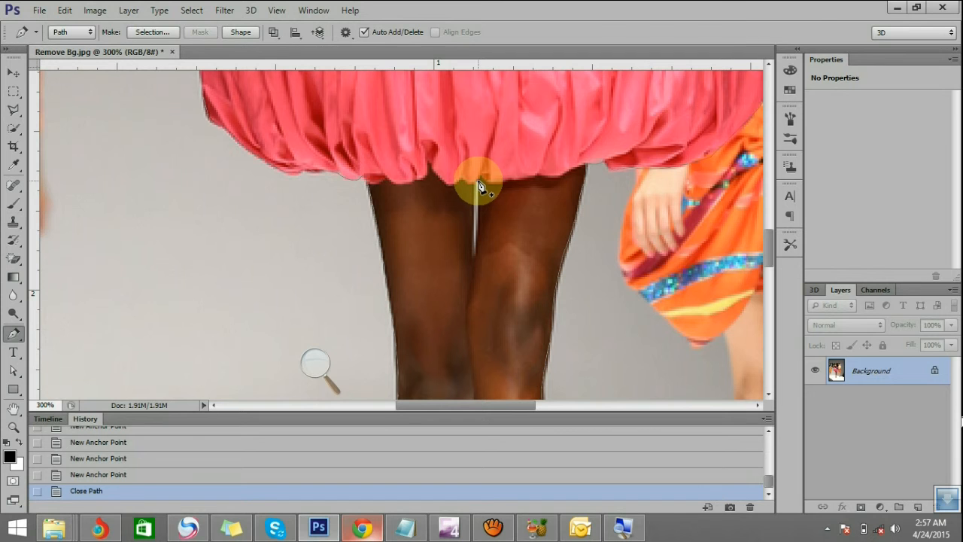
{"action": "left_click", "coordinate": [478, 182]}
{"action": "left_click", "coordinate": [477, 228]}
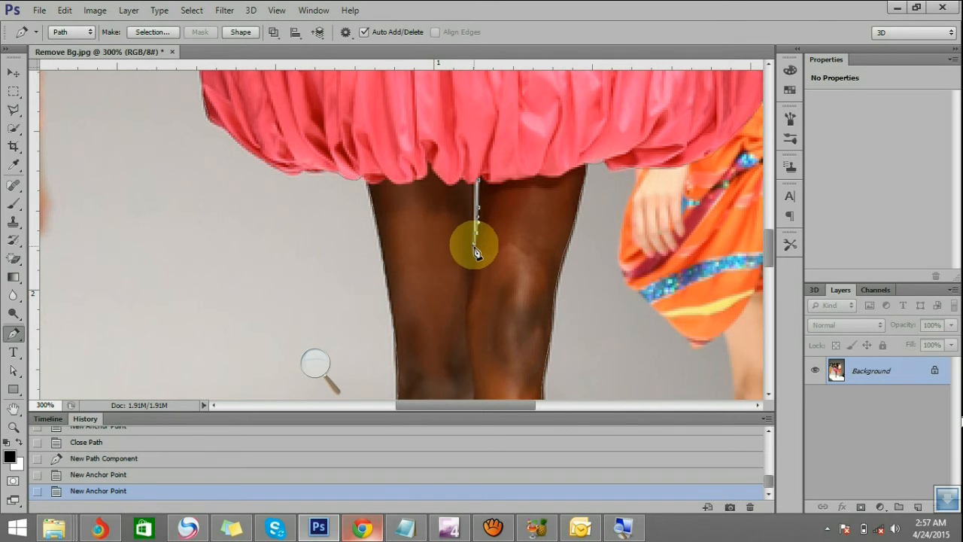
{"action": "left_click_drag", "start_coordinate": [474, 244], "coordinate": [475, 247]}
{"action": "left_click", "coordinate": [474, 256]}
{"action": "left_click_drag", "start_coordinate": [475, 208], "coordinate": [474, 193]}
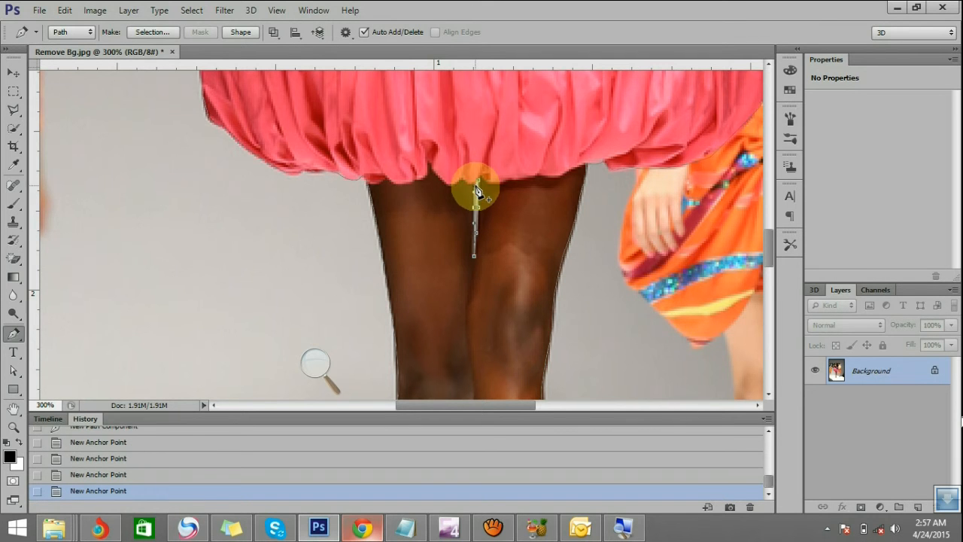
{"action": "left_click", "coordinate": [476, 184]}
Outline the small background gap between the legs just below the knees as a closed path component, nudging one anchor to fit
{"action": "scroll", "coordinate": [490, 232], "scroll_direction": "down", "scroll_amount": 5}
{"action": "scroll", "coordinate": [482, 233], "scroll_direction": "down", "scroll_amount": 2}
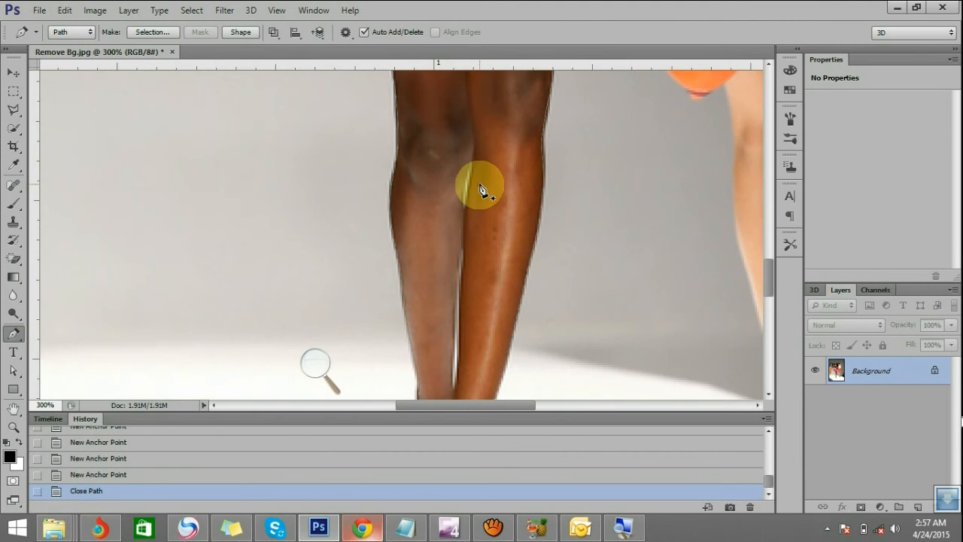
{"action": "left_click", "coordinate": [472, 163]}
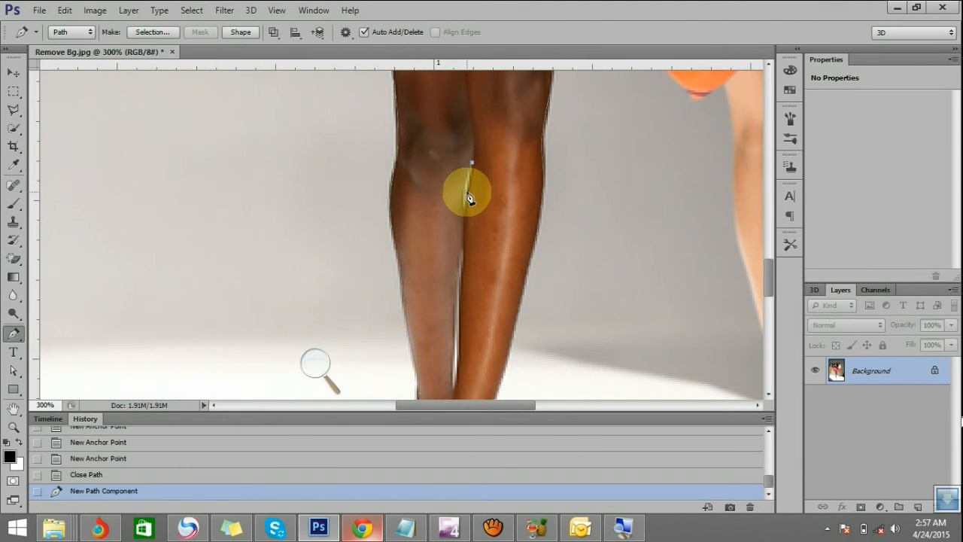
{"action": "left_click", "coordinate": [467, 194]}
{"action": "left_click", "coordinate": [464, 209]}
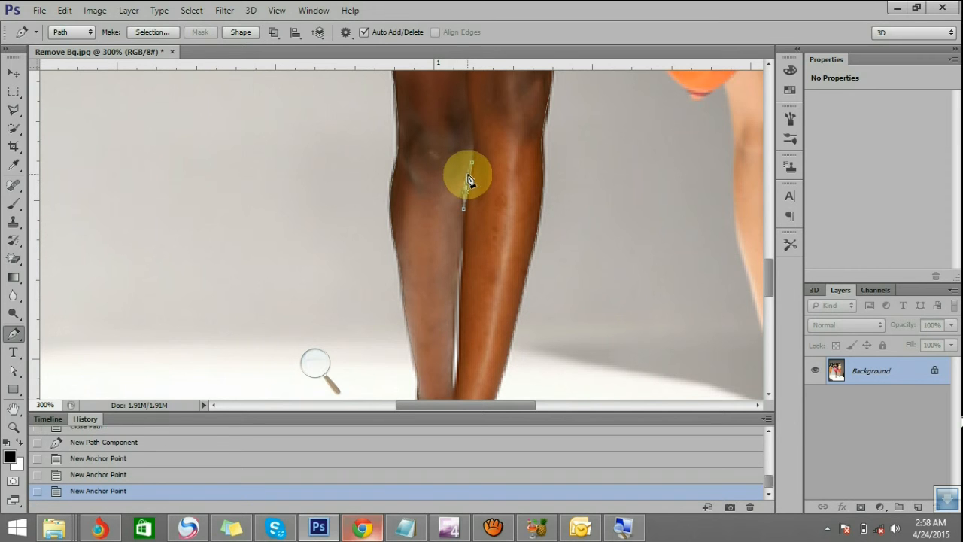
{"action": "left_click", "coordinate": [467, 173]}
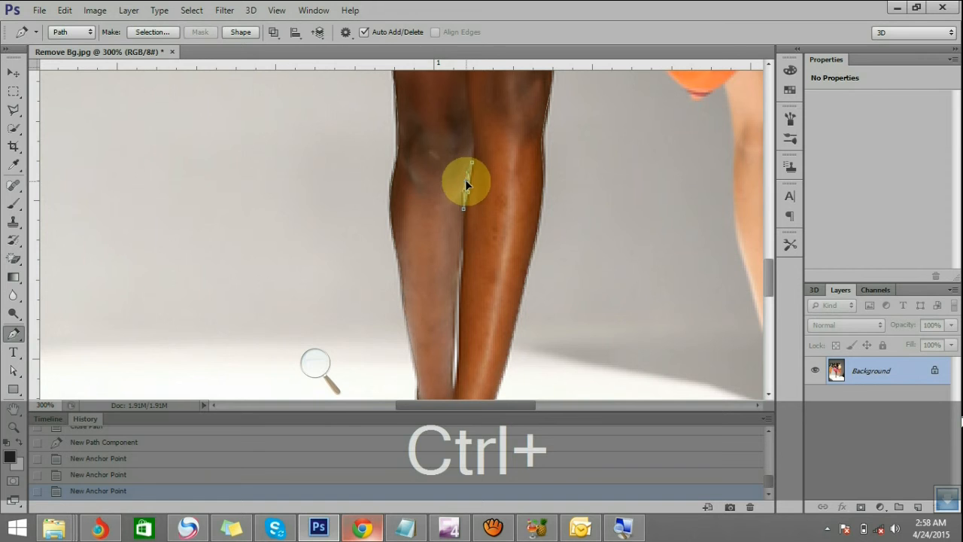
{"action": "left_click_drag", "start_coordinate": [465, 180], "coordinate": [464, 180]}
{"action": "left_click", "coordinate": [472, 164]}
Trace the inner edge of the darker calf down along the lower background gap towards the ankles, adjusting an anchor to fit
{"action": "scroll", "coordinate": [470, 179], "scroll_direction": "down", "scroll_amount": 2}
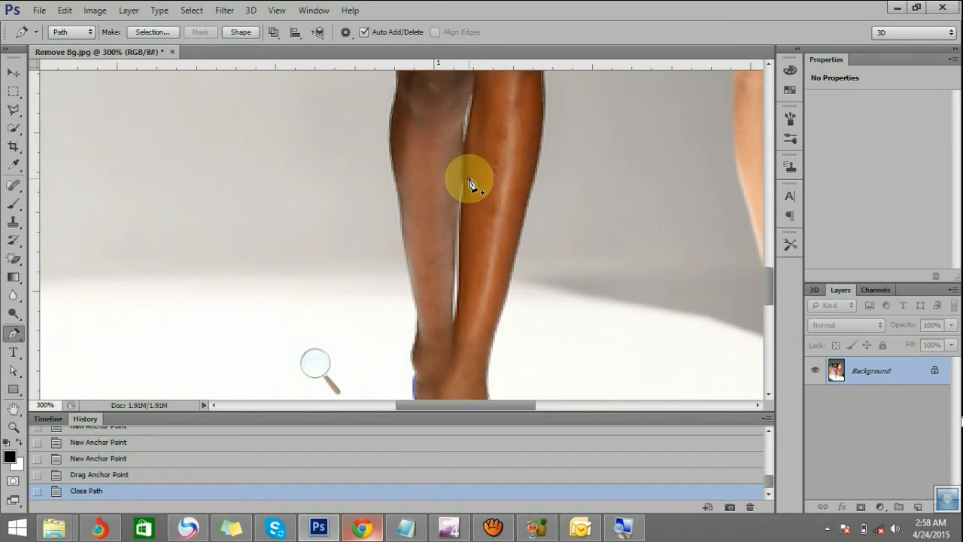
{"action": "left_click", "coordinate": [462, 139]}
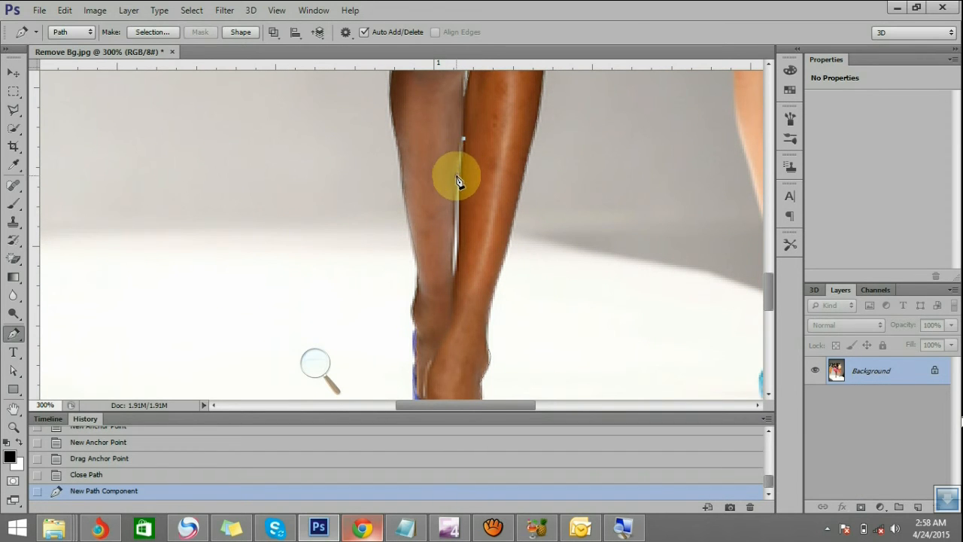
{"action": "left_click", "coordinate": [457, 183]}
{"action": "left_click", "coordinate": [454, 203]}
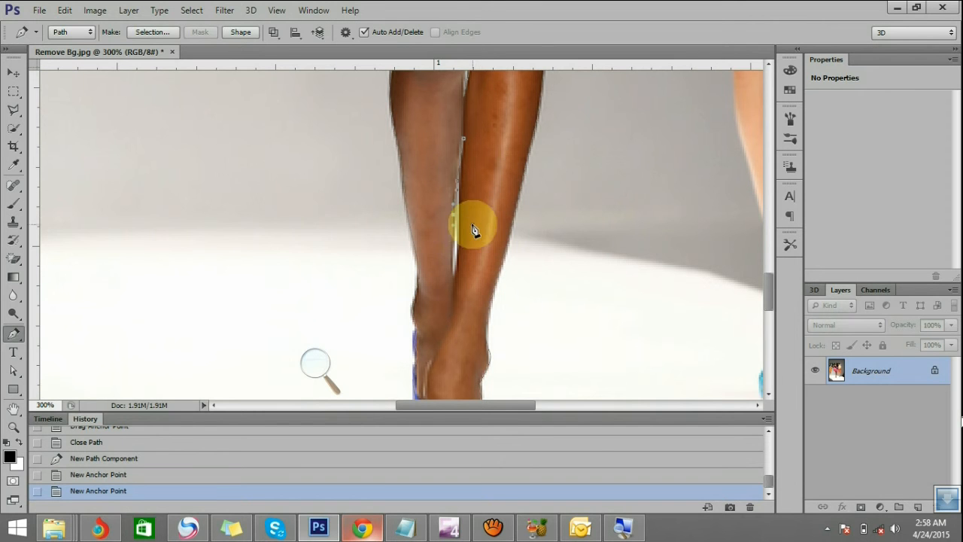
{"action": "left_click", "coordinate": [450, 249]}
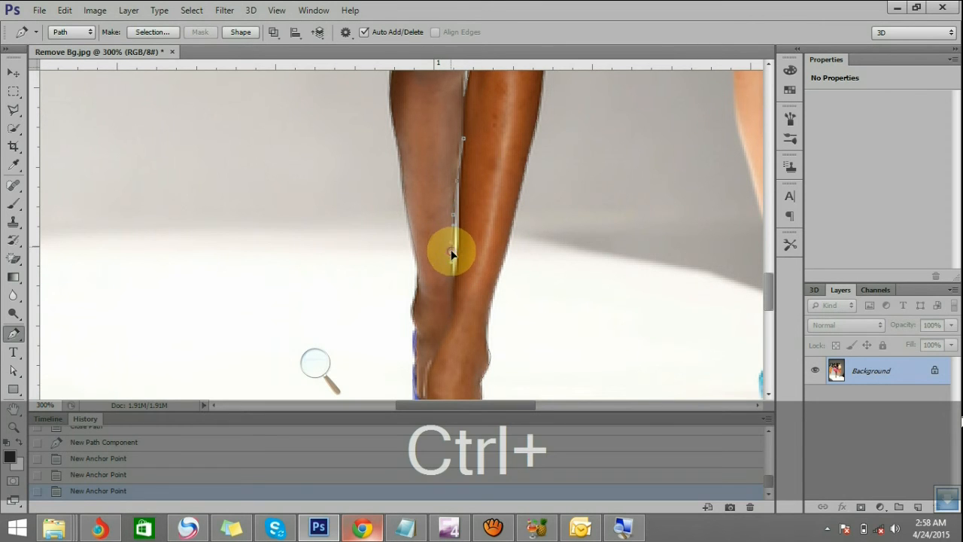
{"action": "left_click_drag", "start_coordinate": [453, 249], "coordinate": [452, 279]}
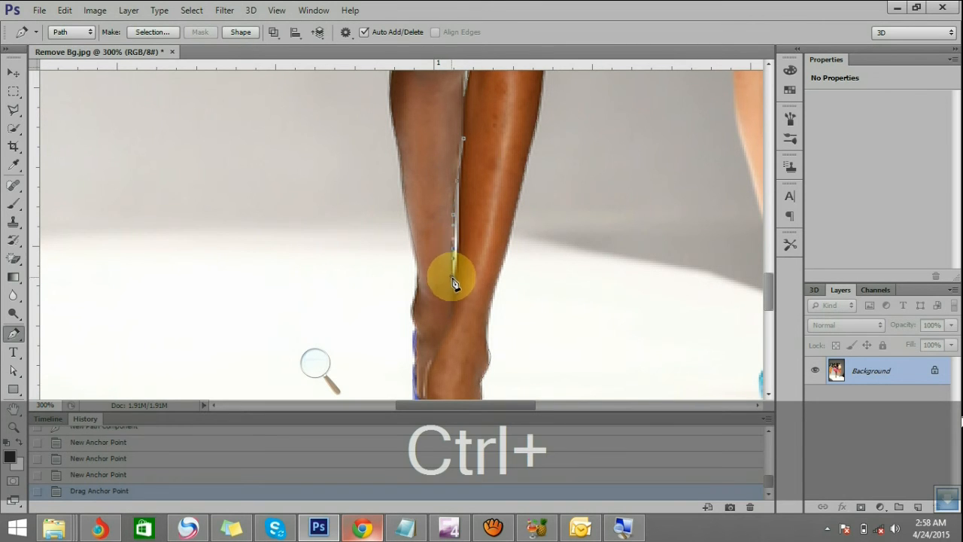
Trace back up the other calf's inner edge, adjusting an anchor to fit, and close the gap path at its starting anchor
{"action": "left_click", "coordinate": [457, 262]}
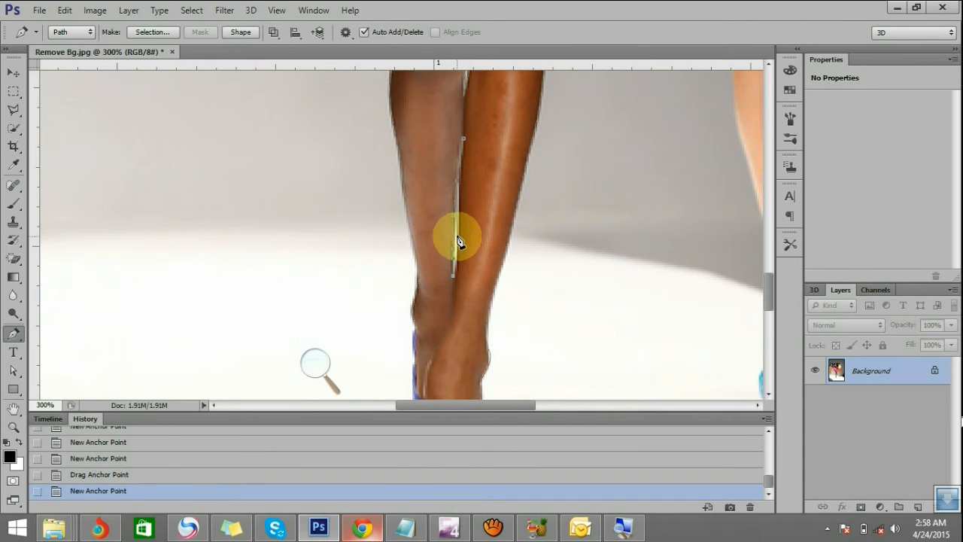
{"action": "left_click", "coordinate": [456, 225]}
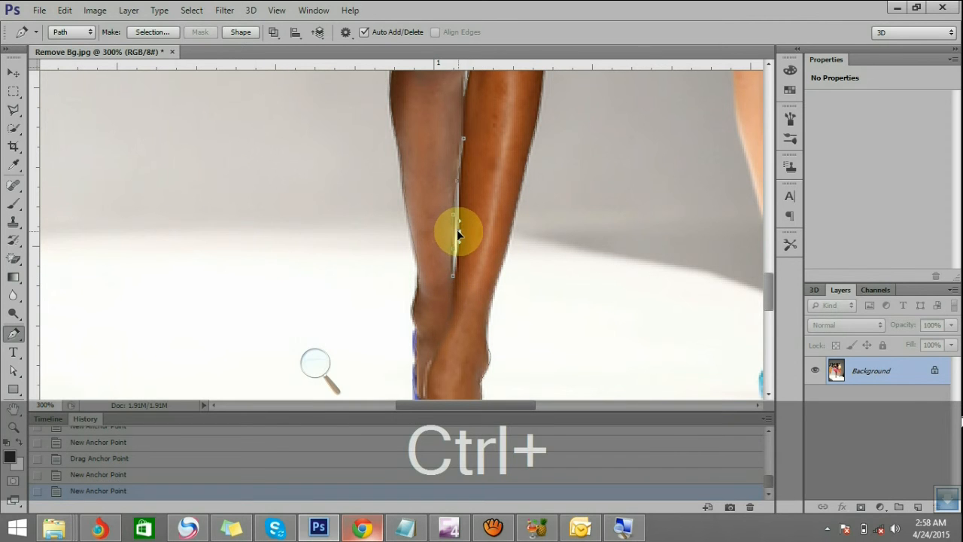
{"action": "left_click_drag", "start_coordinate": [459, 230], "coordinate": [460, 230]}
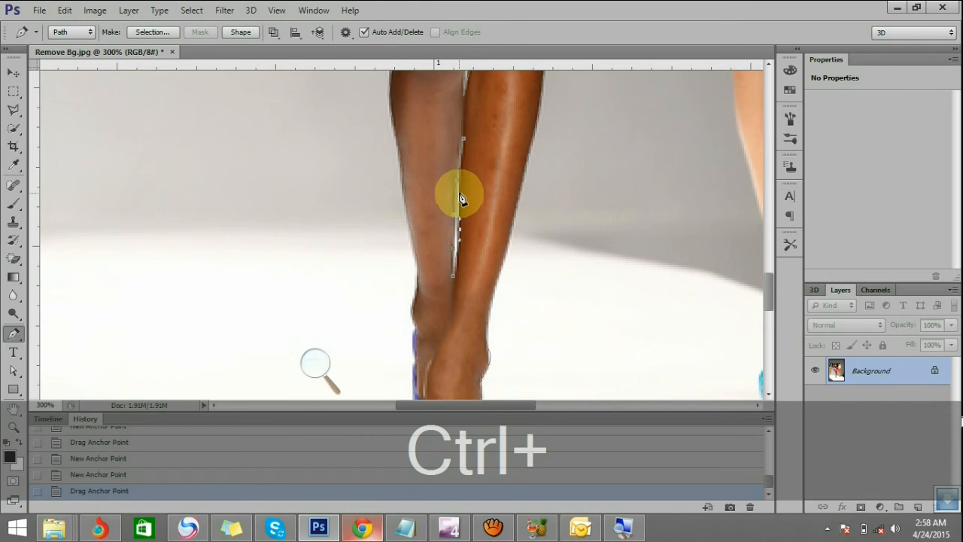
{"action": "left_click", "coordinate": [460, 194]}
{"action": "scroll", "coordinate": [463, 182], "scroll_direction": "up", "scroll_amount": 1}
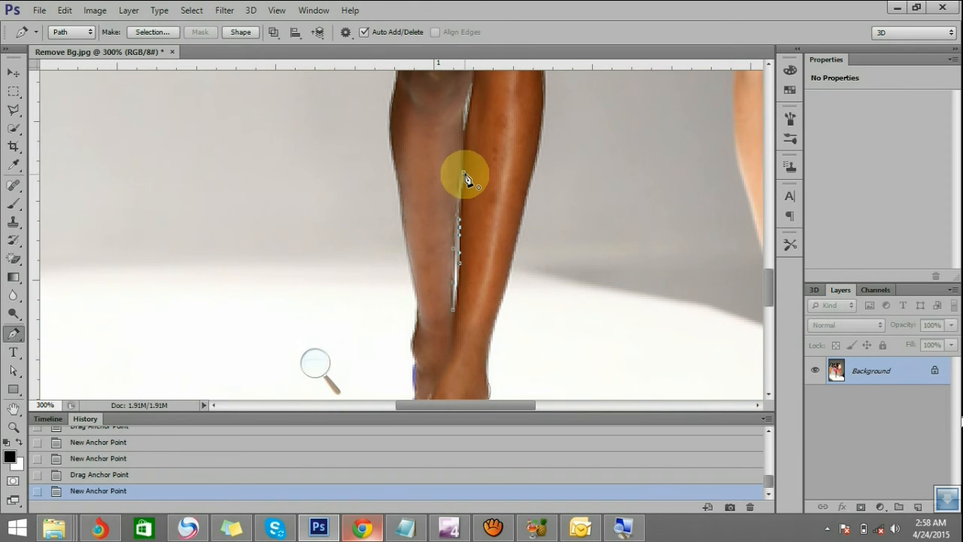
{"action": "left_click", "coordinate": [465, 169]}
Examine the finished path outline around the central model from the shoes up to the head at several magnifications
{"action": "scroll", "coordinate": [478, 218], "scroll_direction": "down", "scroll_amount": 6}
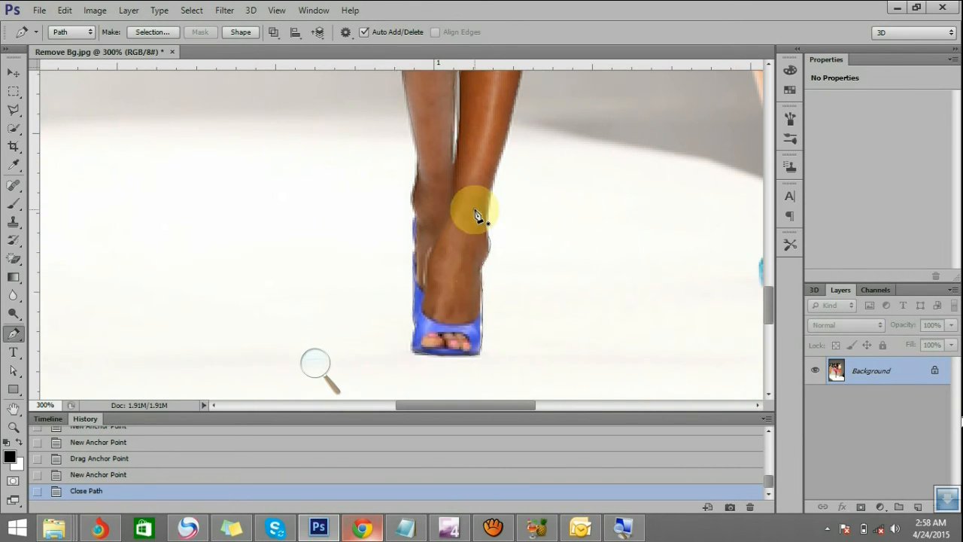
{"action": "scroll", "coordinate": [477, 211], "scroll_direction": "up", "scroll_amount": 2}
{"action": "key", "text": "z"}
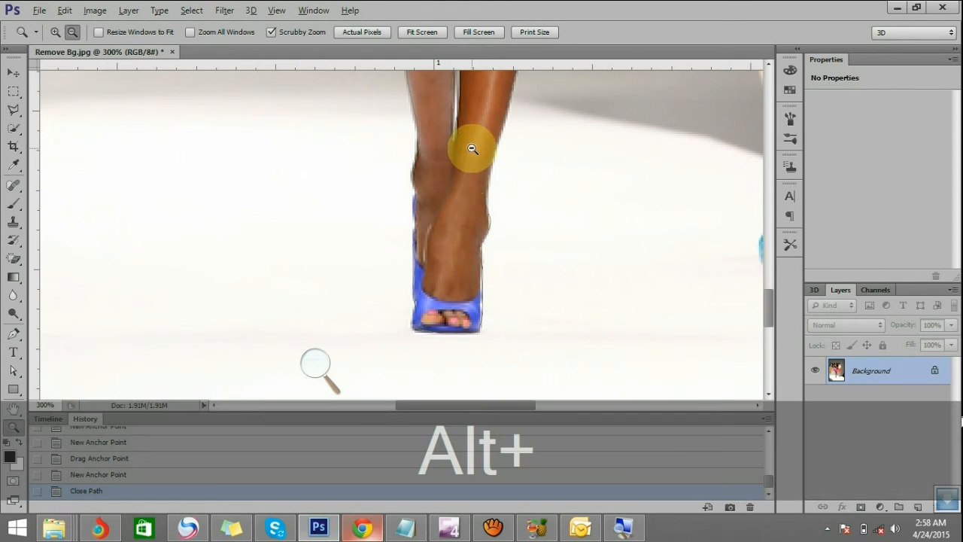
{"action": "left_click", "coordinate": [472, 148], "text": "alt"}
{"action": "left_click", "coordinate": [472, 148], "text": "alt"}
{"action": "scroll", "coordinate": [501, 239], "scroll_direction": "up", "scroll_amount": 5}
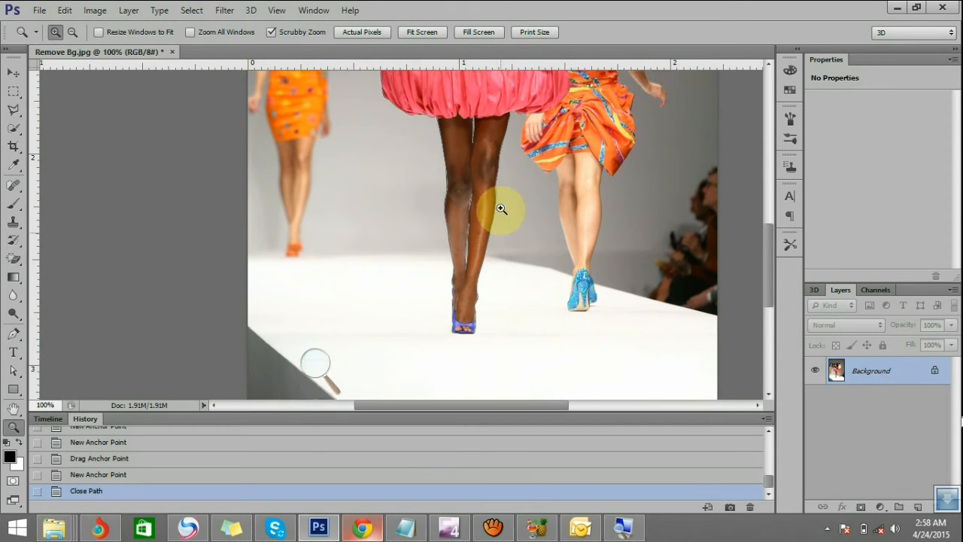
{"action": "scroll", "coordinate": [498, 207], "scroll_direction": "up", "scroll_amount": 3}
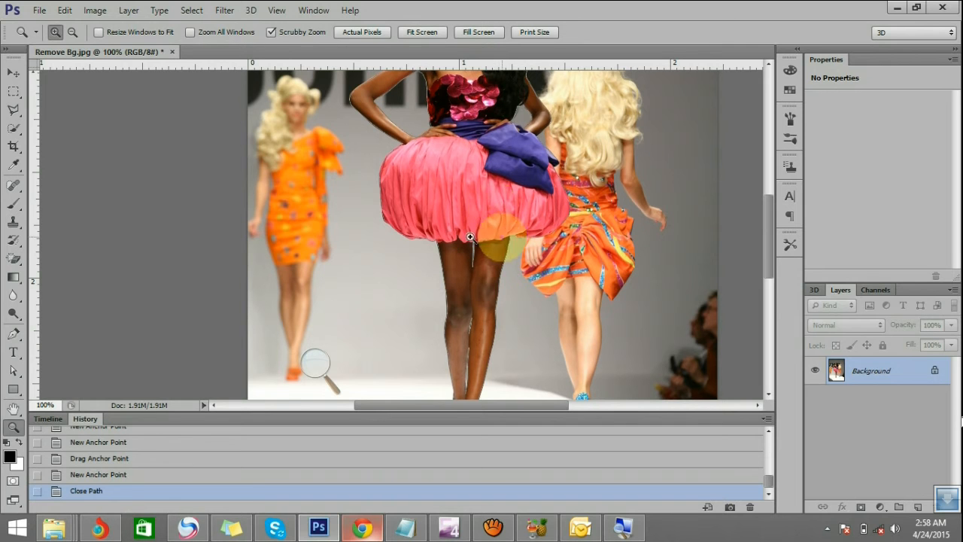
{"action": "left_click", "coordinate": [467, 198]}
{"action": "left_click", "coordinate": [467, 197]}
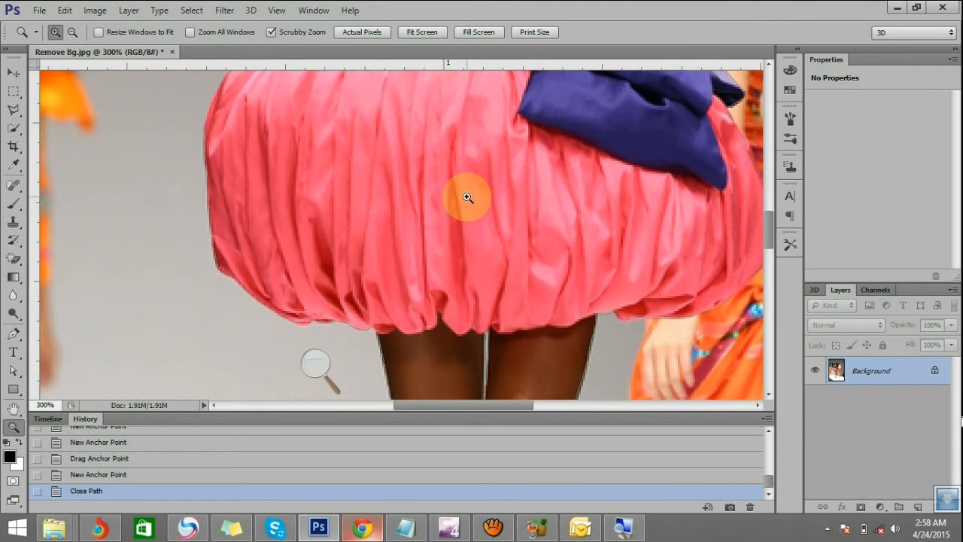
{"action": "key", "text": "alt"}
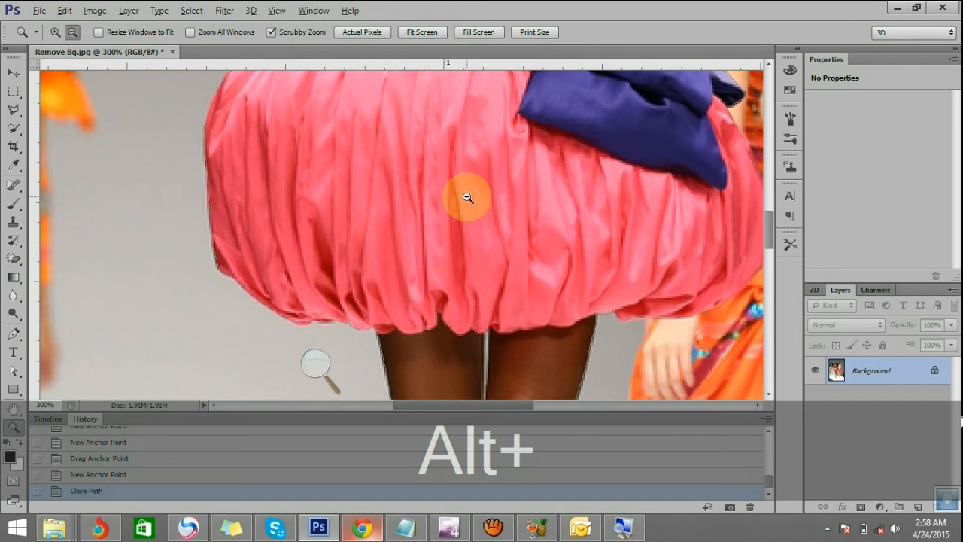
{"action": "left_click", "coordinate": [470, 189], "text": "alt"}
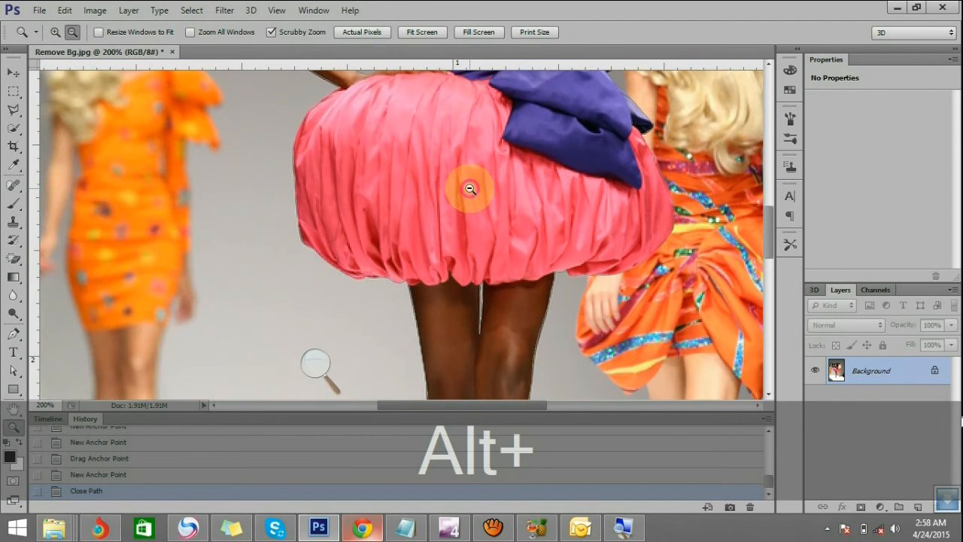
{"action": "left_click", "coordinate": [470, 189], "text": "alt"}
{"action": "left_click", "coordinate": [470, 189], "text": "alt"}
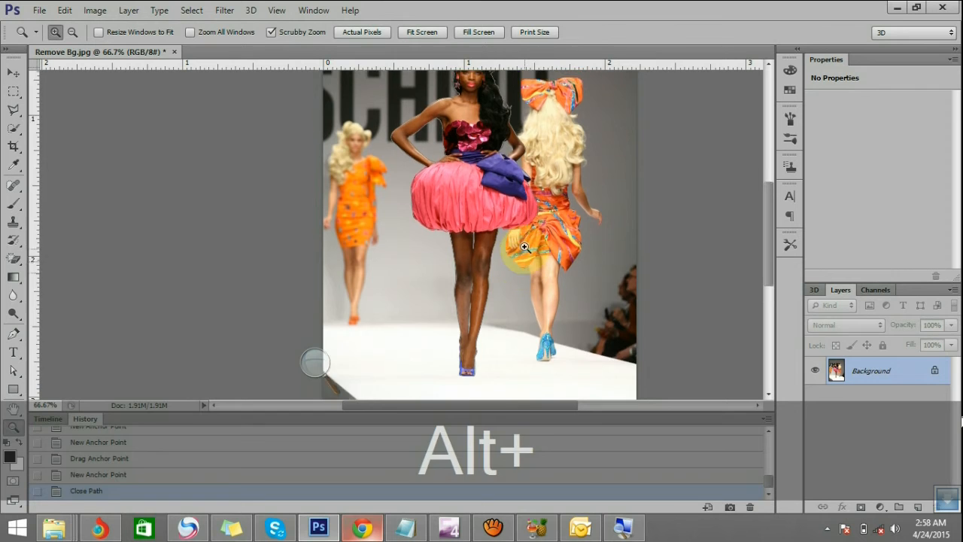
{"action": "scroll", "coordinate": [524, 247], "scroll_direction": "up", "scroll_amount": 3}
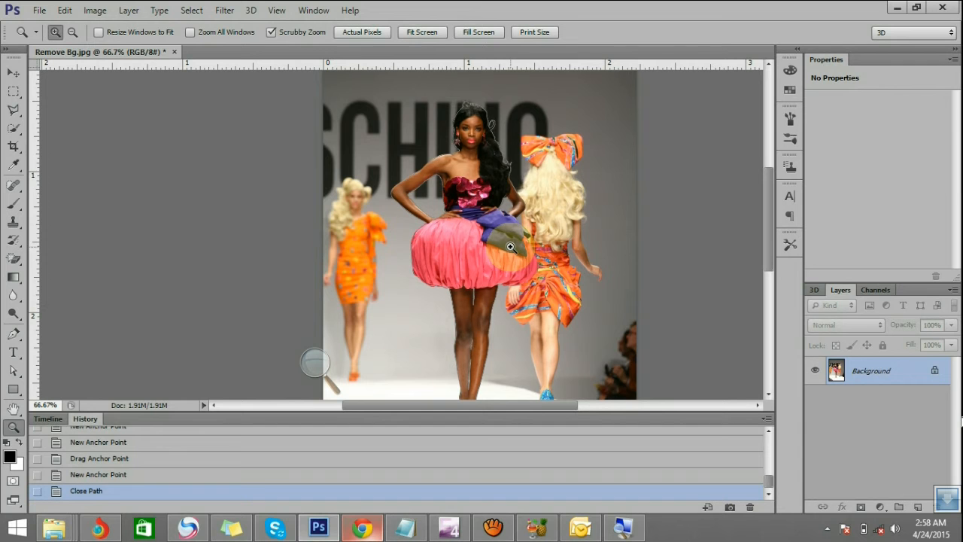
{"action": "scroll", "coordinate": [510, 247], "scroll_direction": "down", "scroll_amount": 2}
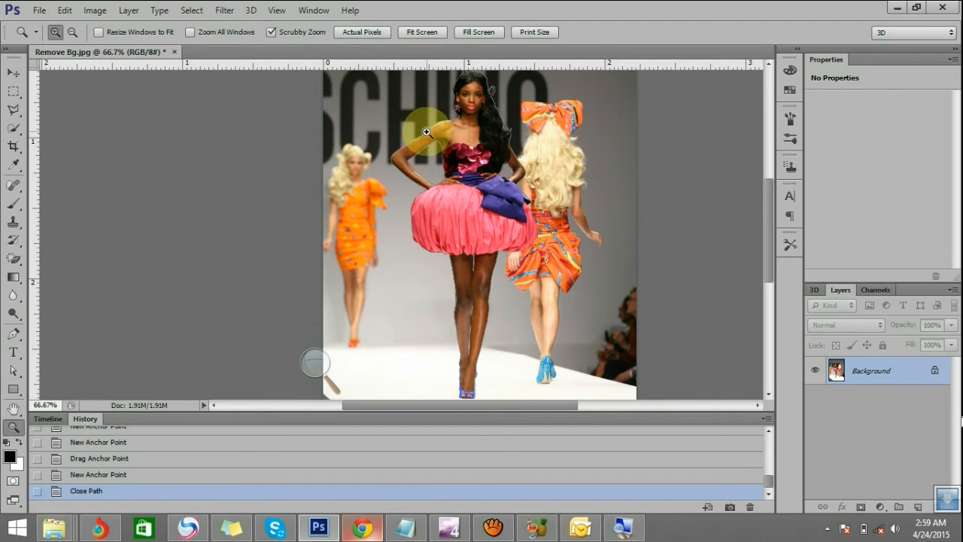
Draw a practice curve with the Pen tool on the plain background beside the model's legs and adjust its direction handles
{"action": "left_click", "coordinate": [14, 335]}
{"action": "left_click", "coordinate": [396, 284]}
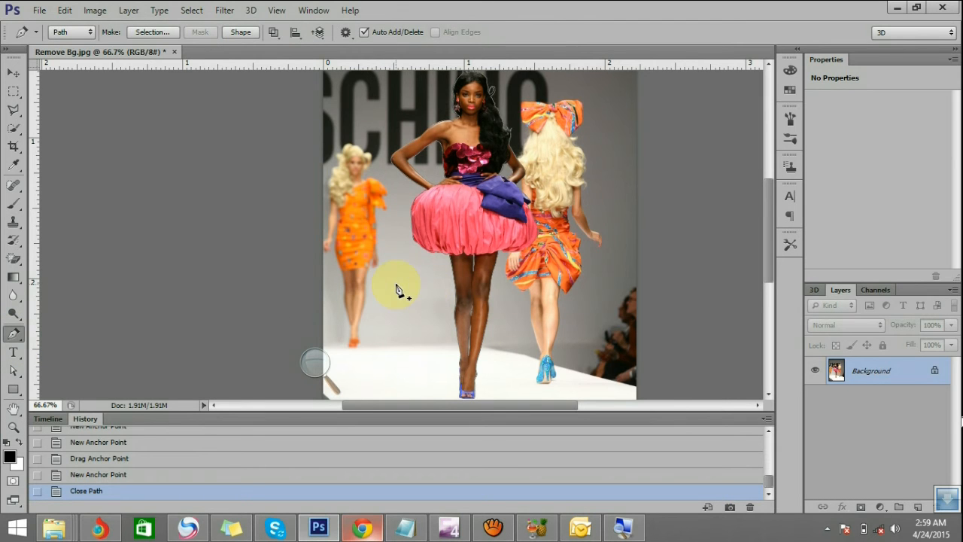
{"action": "left_click_drag", "start_coordinate": [422, 315], "coordinate": [410, 346]}
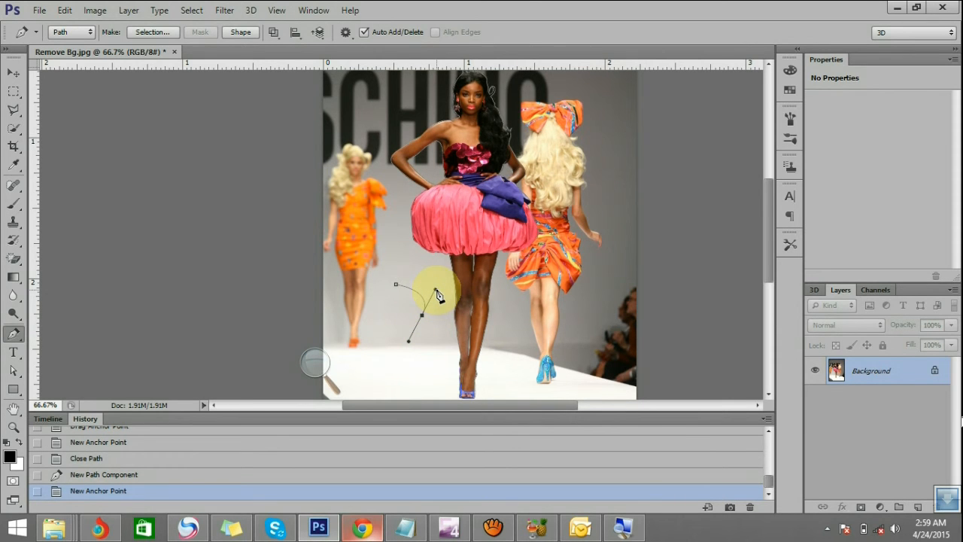
{"action": "key", "text": "ctrl"}
{"action": "left_click_drag", "start_coordinate": [438, 293], "coordinate": [375, 338]}
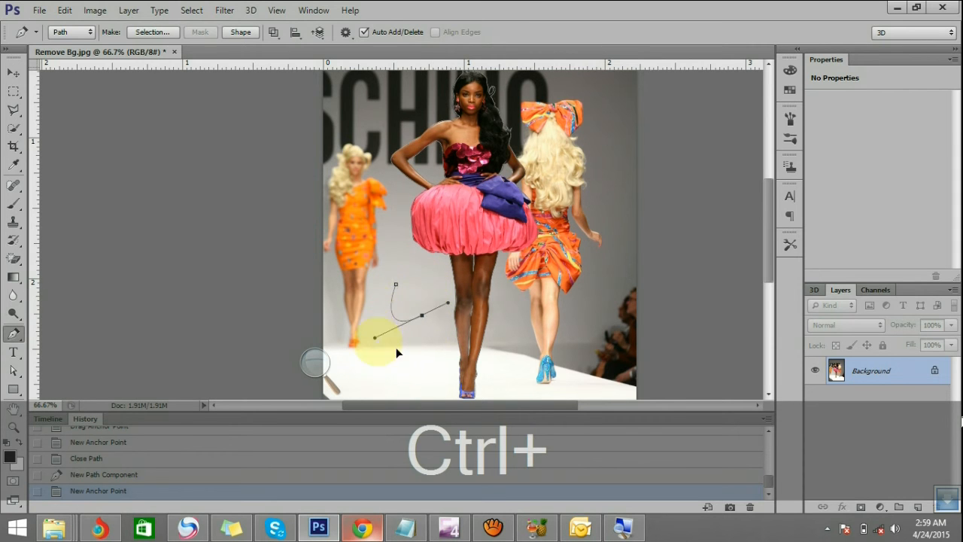
{"action": "left_click_drag", "start_coordinate": [434, 286], "coordinate": [437, 278]}
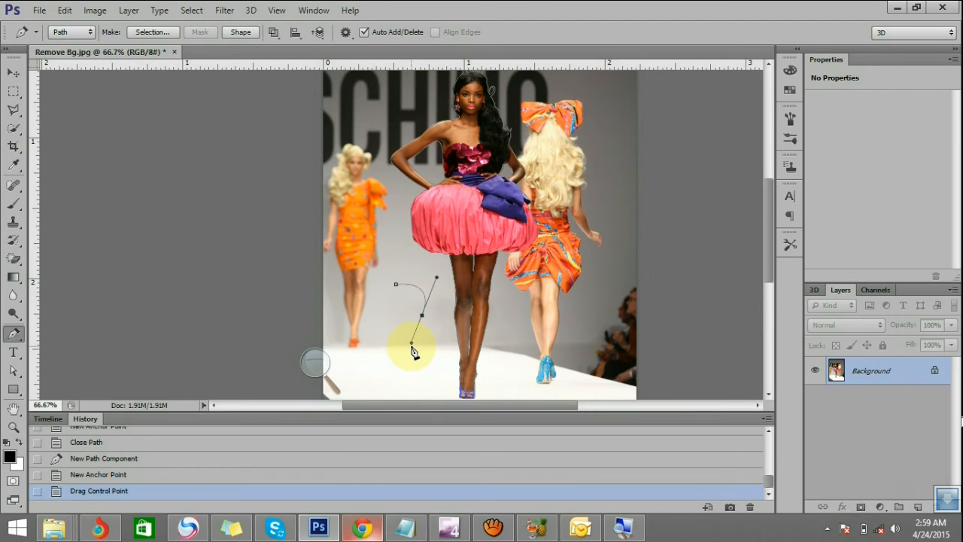
Break the practice curve's direction handles into a corner and reposition its anchor points
{"action": "key", "text": "alt"}
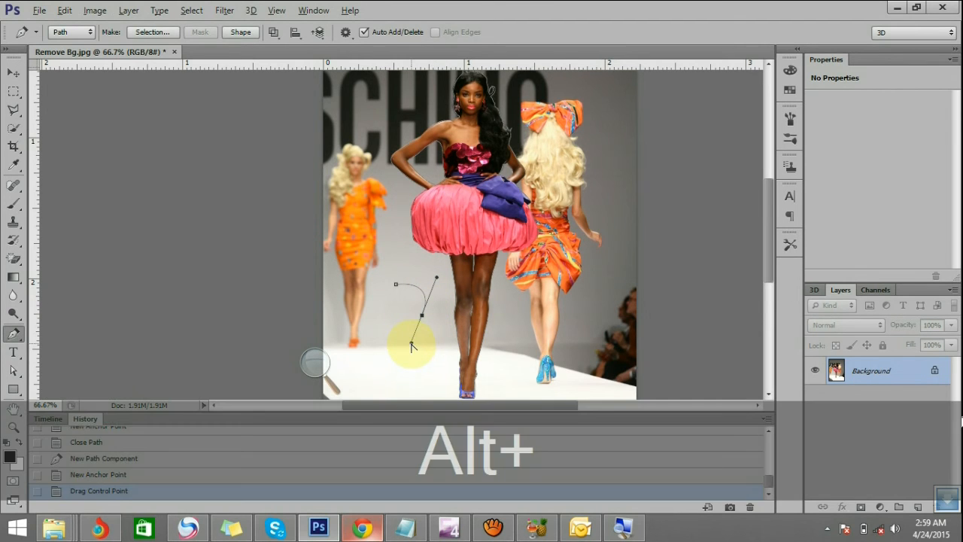
{"action": "mouse_move", "coordinate": [455, 328]}
{"action": "left_mouse_down"}
{"action": "mouse_move", "coordinate": [406, 333]}
{"action": "mouse_move", "coordinate": [450, 331]}
{"action": "left_mouse_up"}
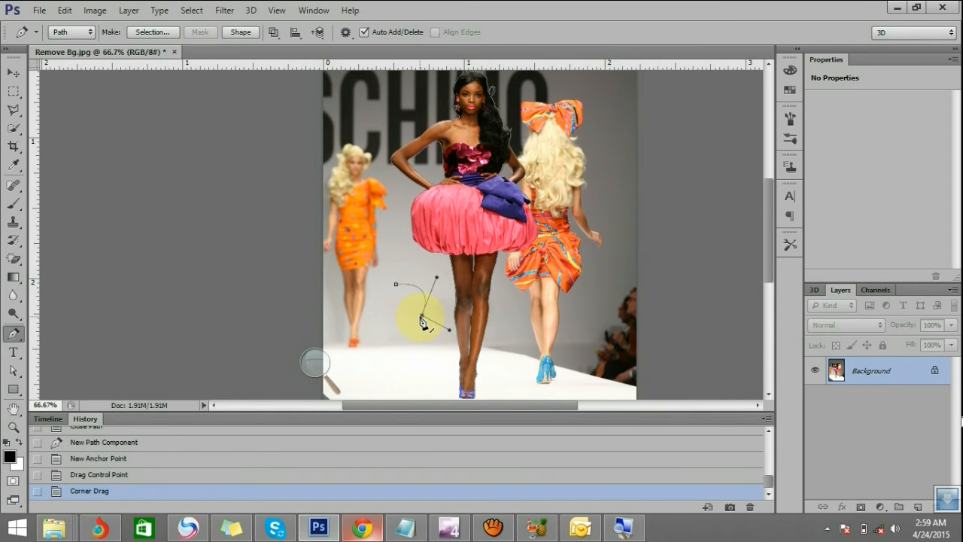
{"action": "key", "text": "ctrl"}
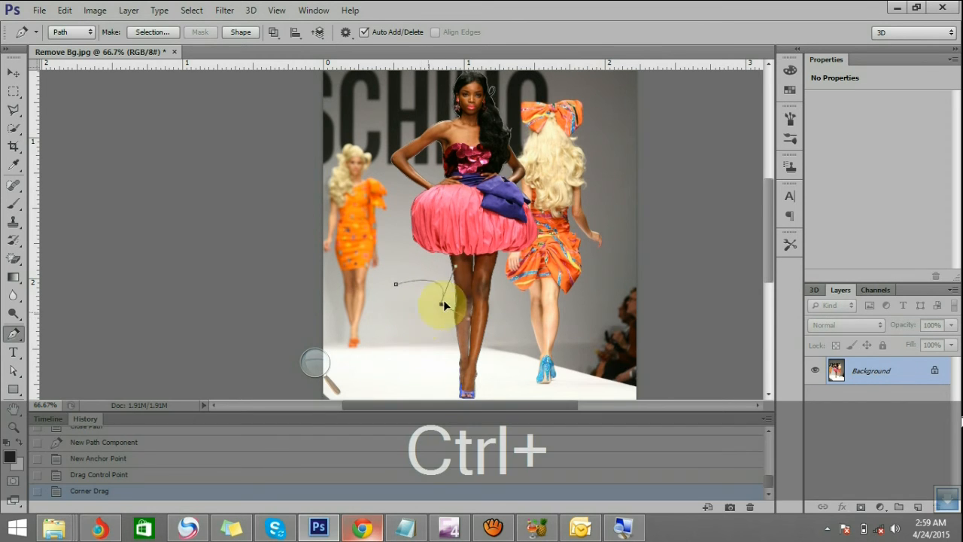
{"action": "mouse_move", "coordinate": [444, 303]}
{"action": "left_mouse_down"}
{"action": "mouse_move", "coordinate": [431, 309]}
{"action": "mouse_move", "coordinate": [448, 295]}
{"action": "left_mouse_up"}
{"action": "left_click_drag", "start_coordinate": [380, 322], "coordinate": [419, 273]}
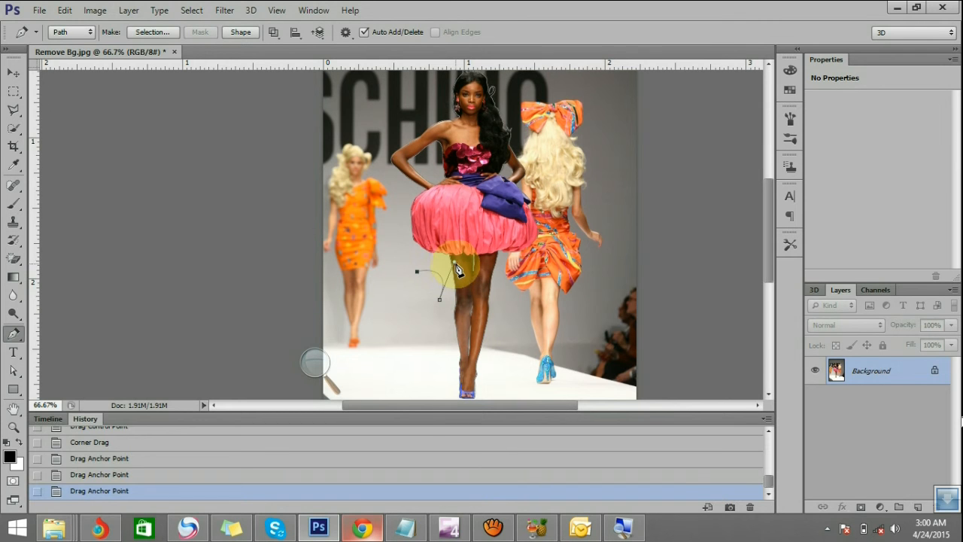
{"action": "key", "text": "alt"}
{"action": "mouse_move", "coordinate": [454, 264]}
{"action": "left_mouse_down"}
{"action": "mouse_move", "coordinate": [450, 290]}
{"action": "mouse_move", "coordinate": [463, 306]}
{"action": "mouse_move", "coordinate": [444, 260]}
{"action": "mouse_move", "coordinate": [456, 275]}
{"action": "left_mouse_up"}
{"action": "left_click", "coordinate": [451, 278], "text": "alt"}
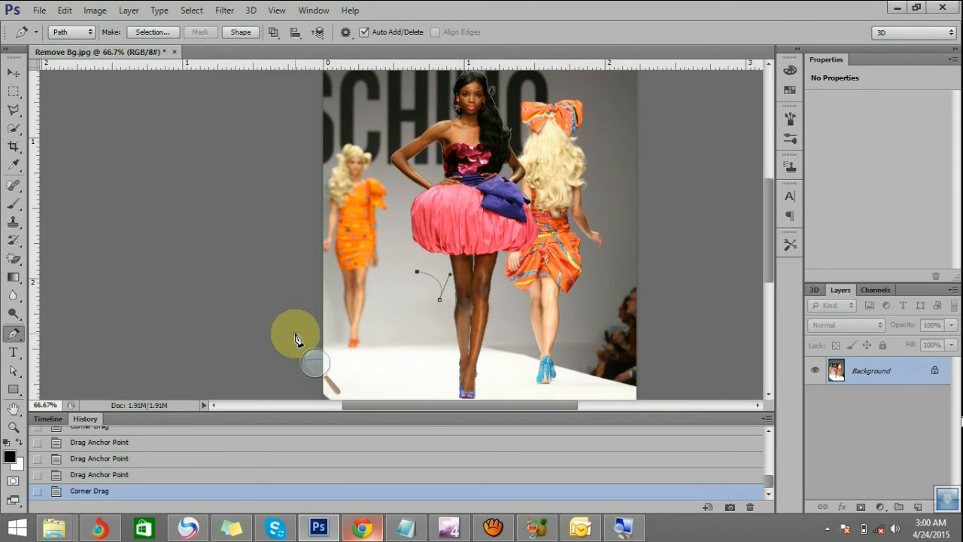
Revert the document history to the closed calf-gap path, undoing the practice curve
{"action": "left_click", "coordinate": [148, 478]}
{"action": "left_click", "coordinate": [157, 462]}
{"action": "left_click", "coordinate": [169, 431]}
{"action": "scroll", "coordinate": [174, 453], "scroll_direction": "up", "scroll_amount": 3}
{"action": "left_click", "coordinate": [134, 470]}
{"action": "left_click", "coordinate": [141, 454]}
{"action": "left_click", "coordinate": [144, 437]}
{"action": "scroll", "coordinate": [177, 452], "scroll_direction": "up", "scroll_amount": 2}
{"action": "left_click", "coordinate": [174, 446]}
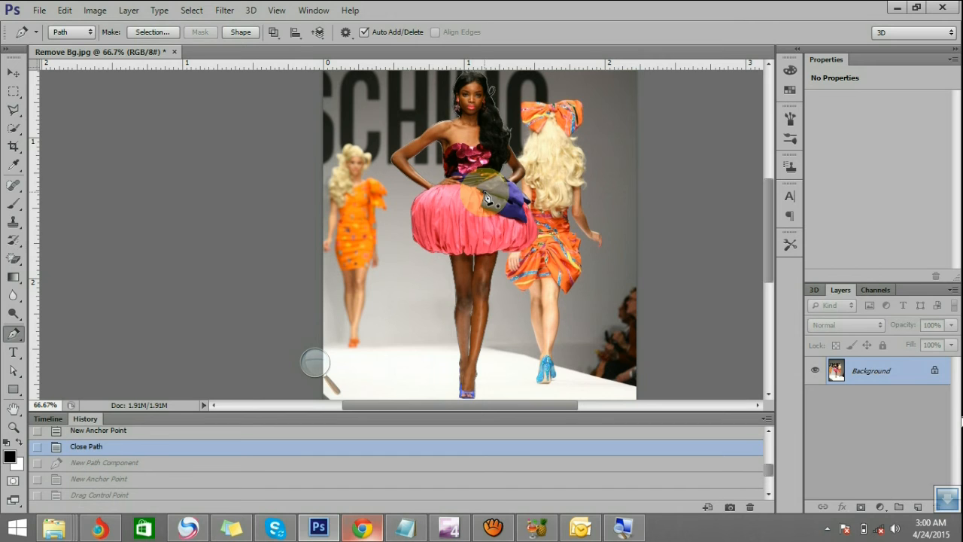
Convert the model's paths into a new anti-aliased selection with a feather radius of 0 pixels
{"action": "scroll", "coordinate": [491, 227], "scroll_direction": "up", "scroll_amount": 1}
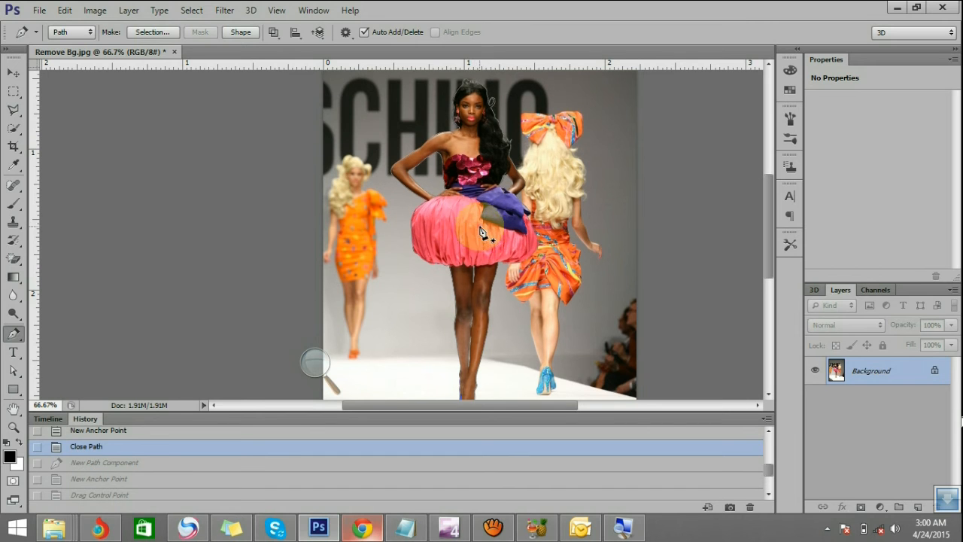
{"action": "right_click", "coordinate": [467, 176]}
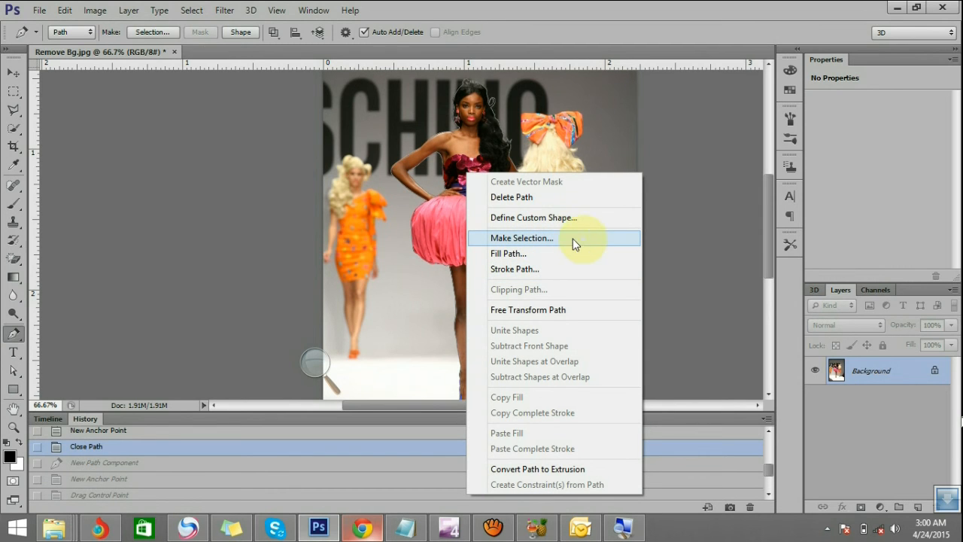
{"action": "left_click", "coordinate": [511, 240]}
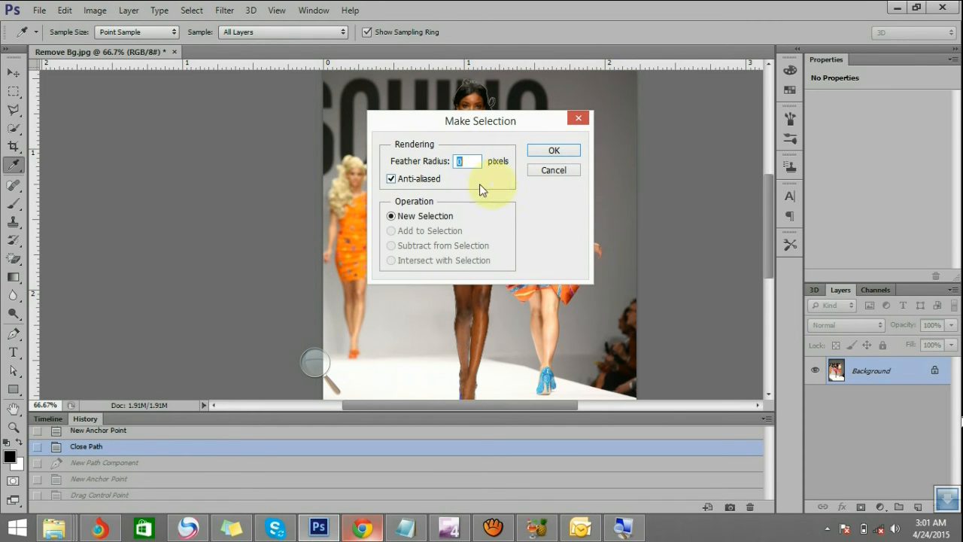
{"action": "left_click", "coordinate": [552, 149]}
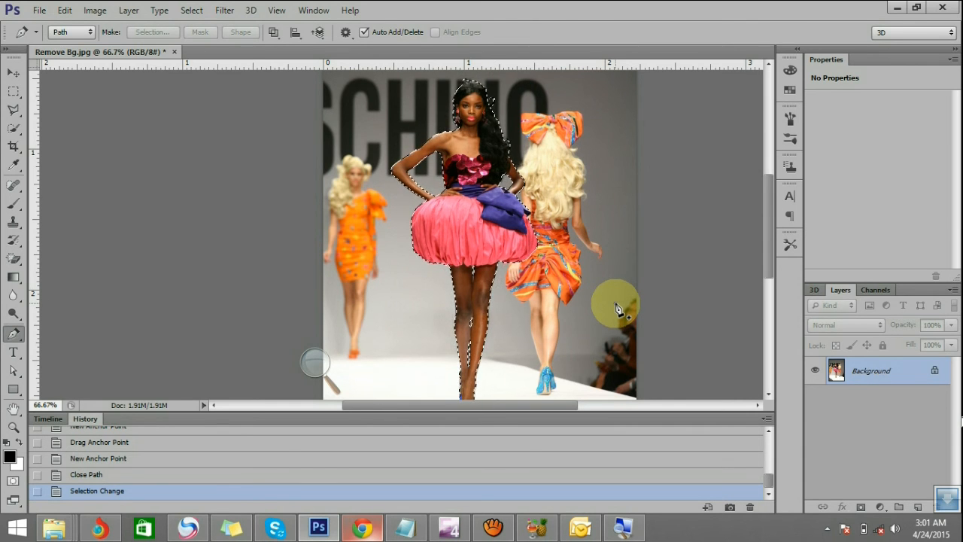
Copy the selected central model from the Background onto a new layer
{"action": "key", "text": "ctrl"}
{"action": "key", "text": "ctrl+j"}
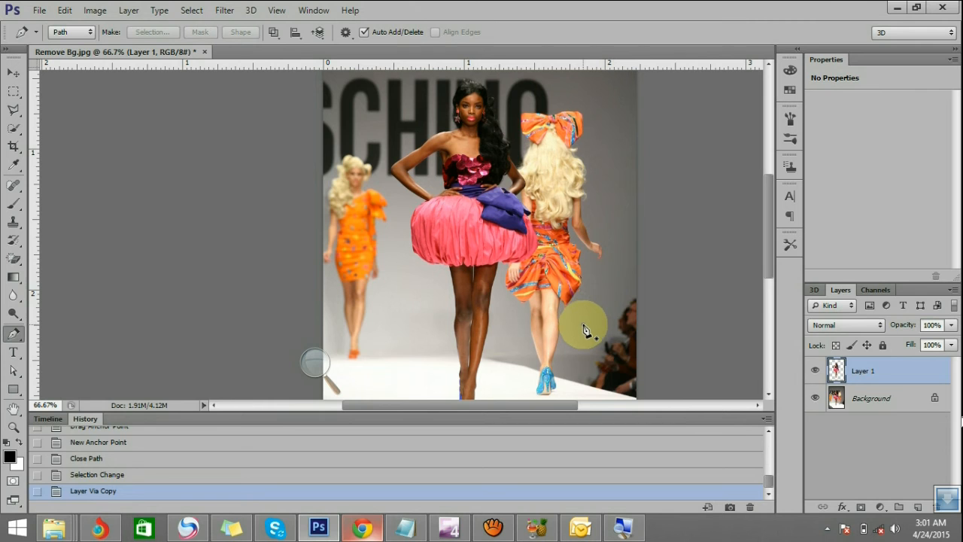
{"action": "key", "text": "ctrl"}
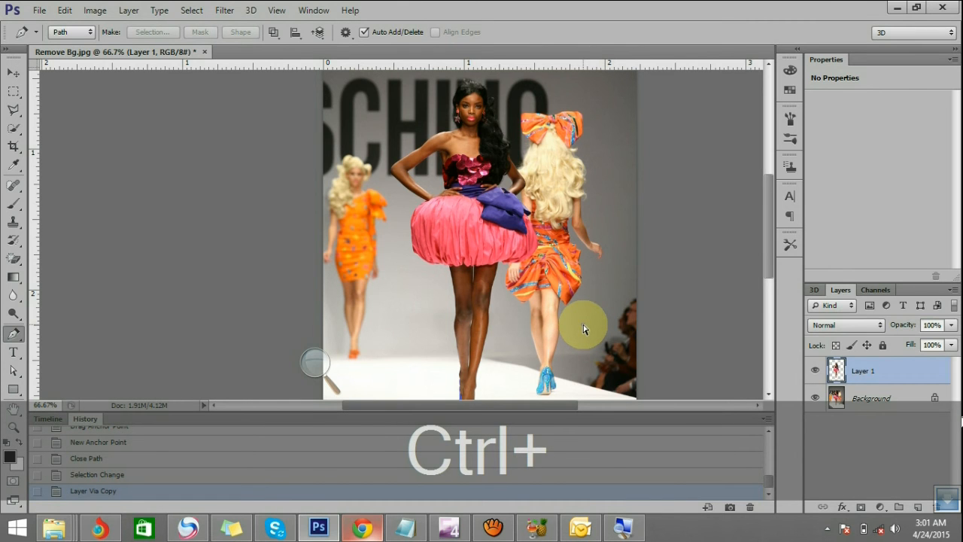
{"action": "key", "text": "ctrl+z"}
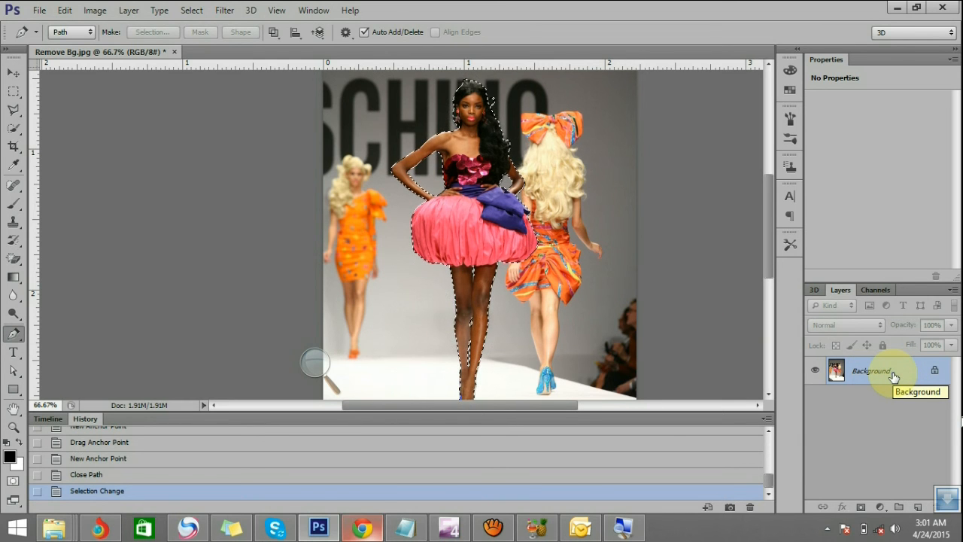
{"action": "key", "text": "ctrl+j"}
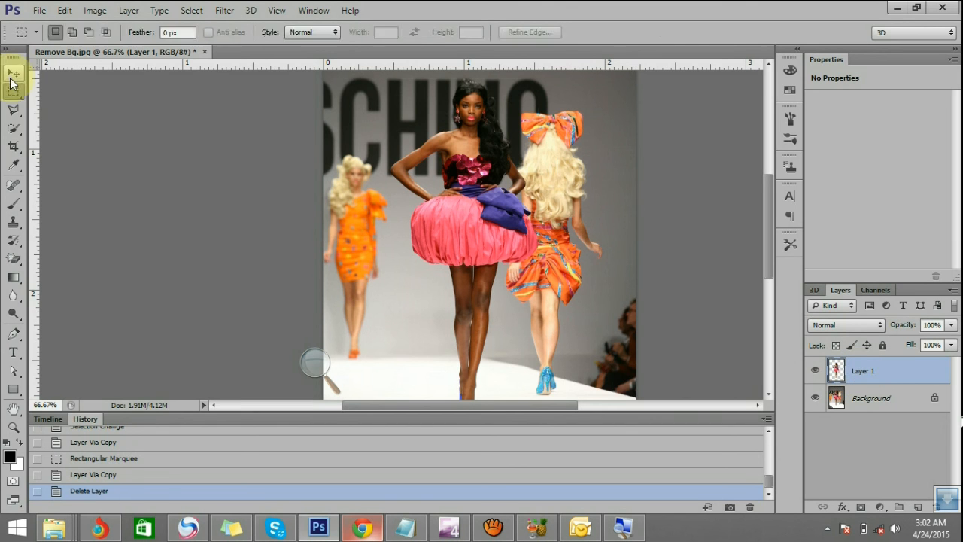
Hide the Background layer so only the cut-out model shows on transparency, and deselect the layers
{"action": "left_click", "coordinate": [13, 72]}
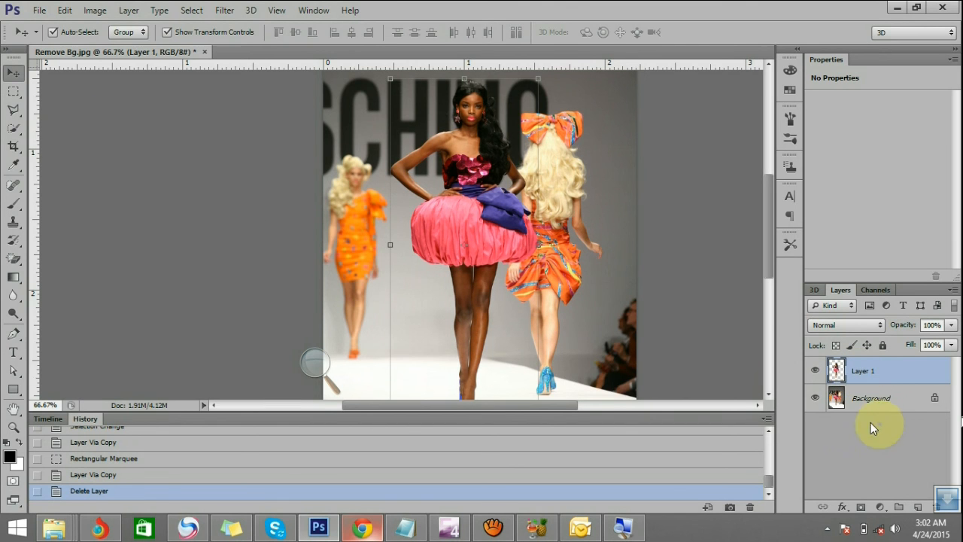
{"action": "left_click", "coordinate": [817, 398]}
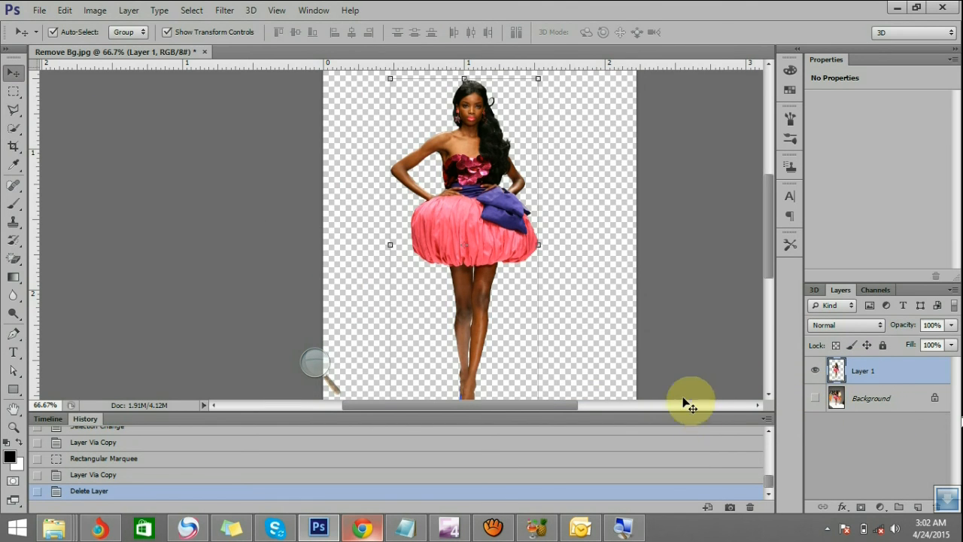
{"action": "left_click", "coordinate": [577, 312]}
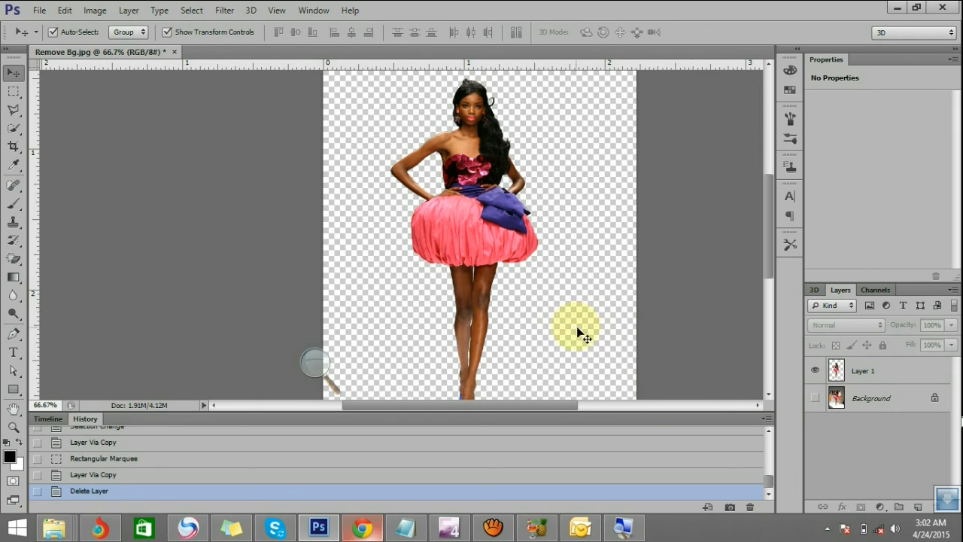
Examine the cut-out edges along the skirt hem, the legs, the gaps between them and the shoes at 300% magnification
{"action": "key", "text": "z"}
{"action": "left_click_drag", "start_coordinate": [465, 250], "coordinate": [505, 317]}
{"action": "scroll", "coordinate": [504, 317], "scroll_direction": "down", "scroll_amount": 10}
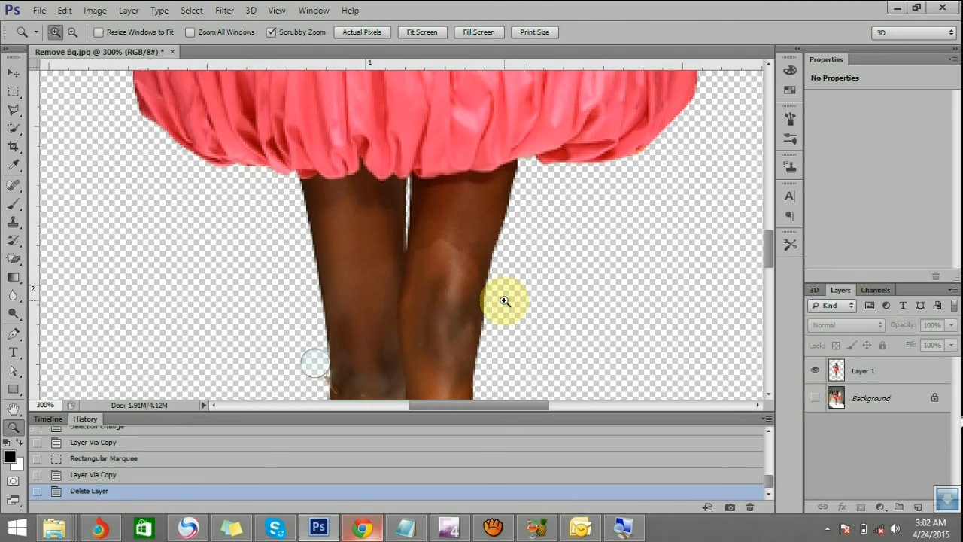
{"action": "scroll", "coordinate": [406, 291], "scroll_direction": "down", "scroll_amount": 10}
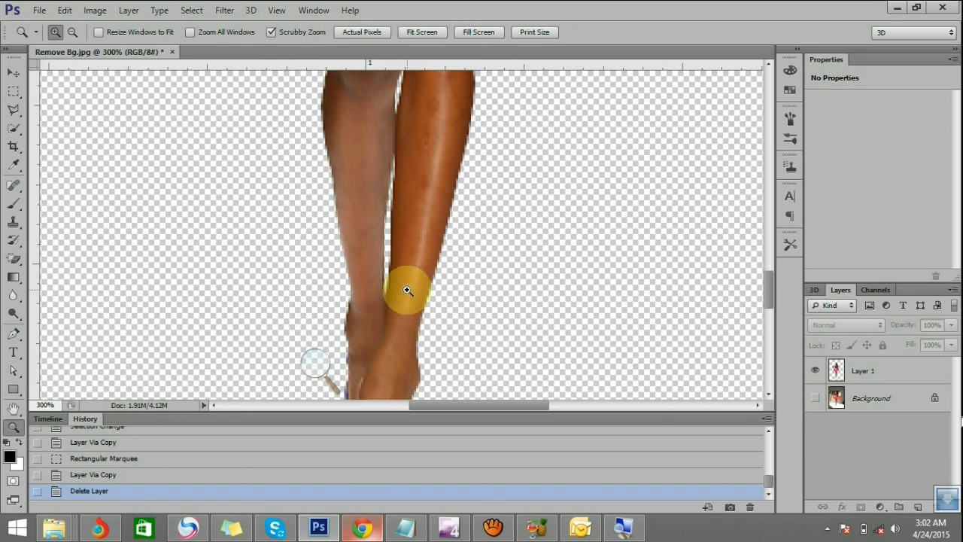
{"action": "scroll", "coordinate": [406, 289], "scroll_direction": "down", "scroll_amount": 3}
{"action": "scroll", "coordinate": [406, 282], "scroll_direction": "up", "scroll_amount": 10}
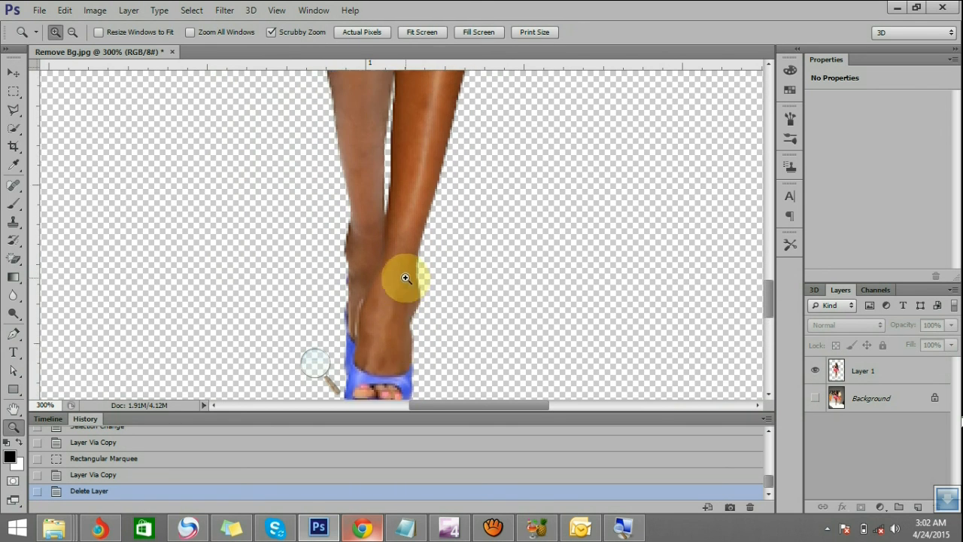
{"action": "scroll", "coordinate": [406, 268], "scroll_direction": "up", "scroll_amount": 5}
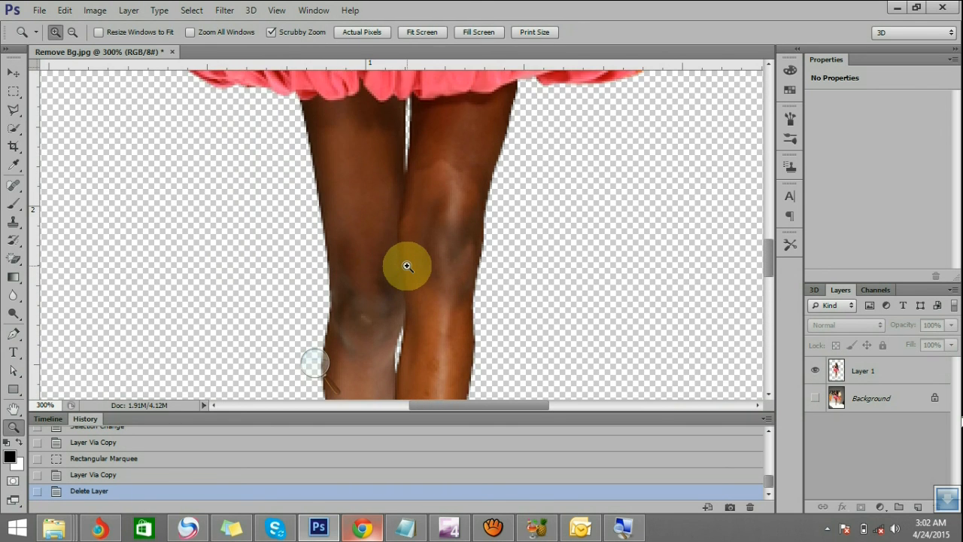
{"action": "scroll", "coordinate": [417, 213], "scroll_direction": "down", "scroll_amount": 2, "text": "alt"}
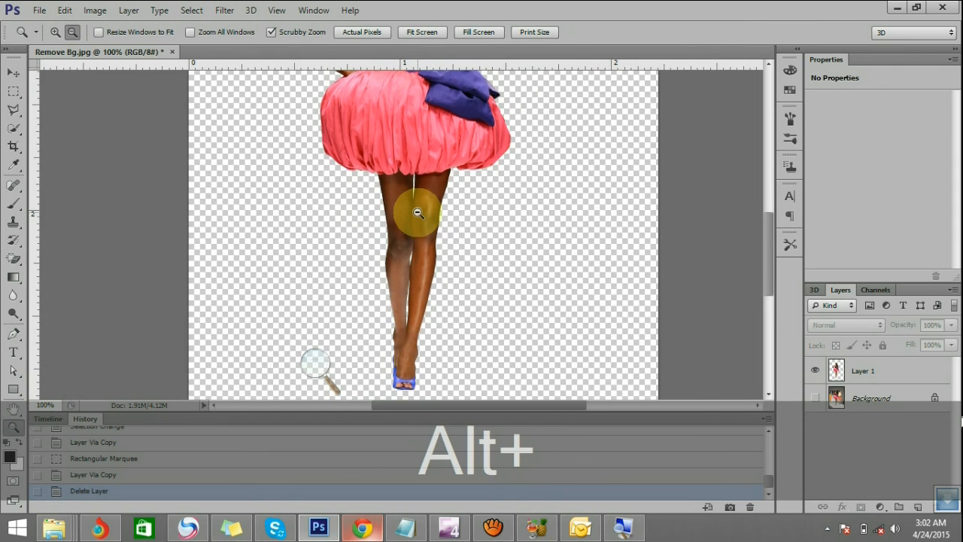
Examine the cut-out edges around the model's head, hair, arms and dress at several magnifications
{"action": "scroll", "coordinate": [419, 210], "scroll_direction": "up", "scroll_amount": 2}
{"action": "scroll", "coordinate": [419, 210], "scroll_direction": "up", "scroll_amount": 5}
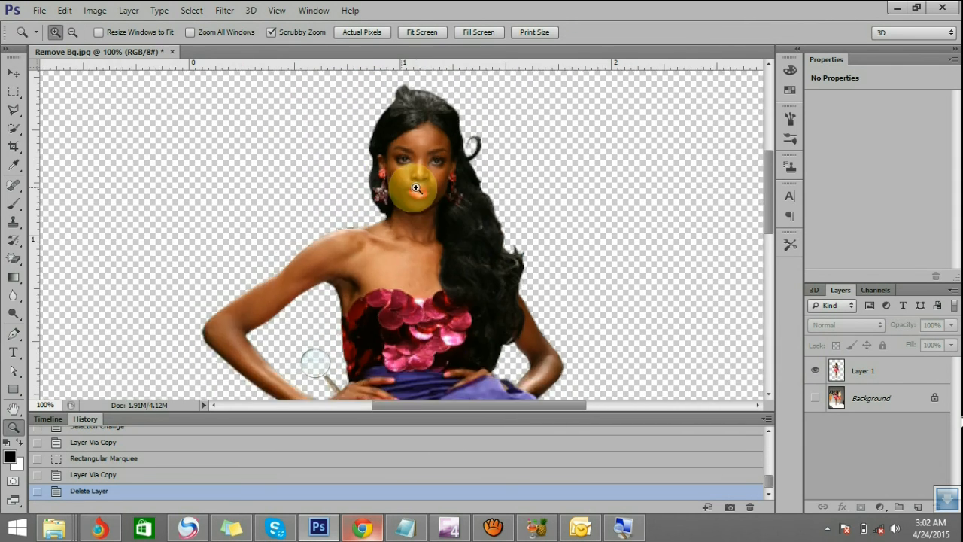
{"action": "left_click_drag", "start_coordinate": [416, 187], "coordinate": [467, 267]}
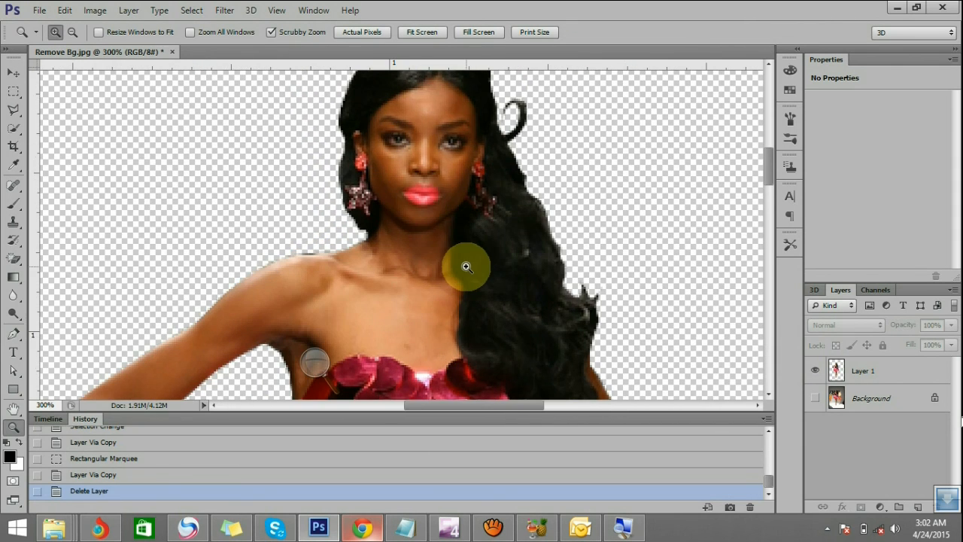
{"action": "scroll", "coordinate": [466, 260], "scroll_direction": "down", "scroll_amount": 1, "text": "alt"}
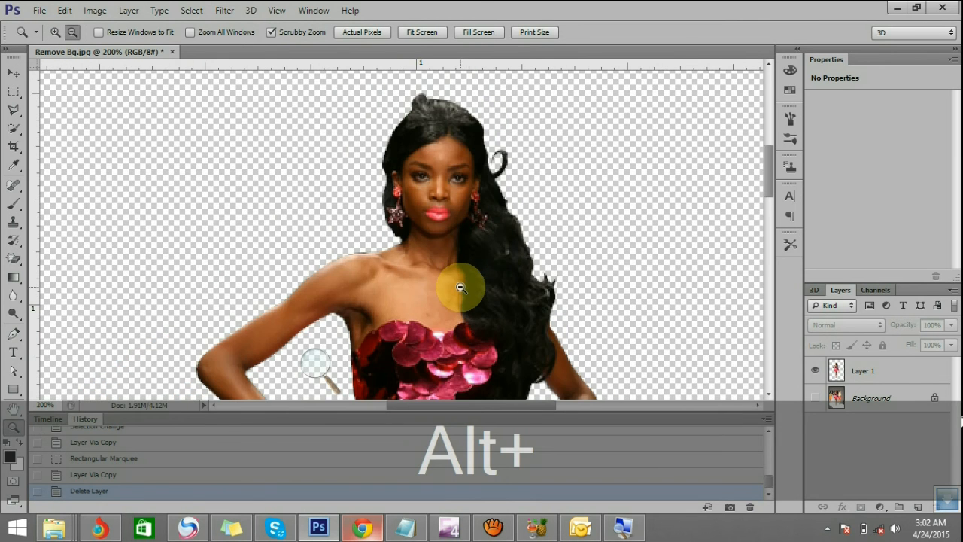
{"action": "scroll", "coordinate": [461, 284], "scroll_direction": "down", "scroll_amount": 1, "text": "alt"}
{"action": "left_click", "coordinate": [465, 286], "text": "alt"}
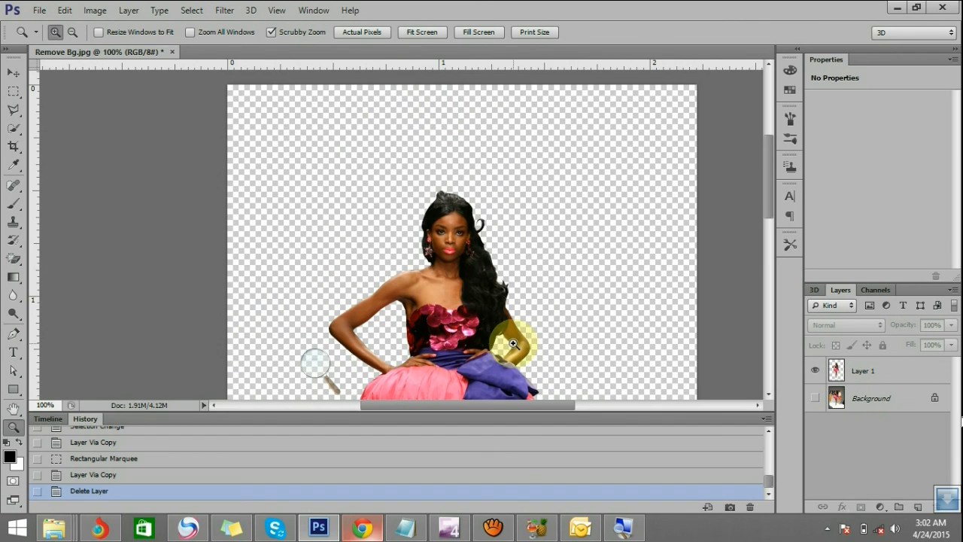
{"action": "scroll", "coordinate": [477, 264], "scroll_direction": "down", "scroll_amount": 6}
{"action": "scroll", "coordinate": [477, 261], "scroll_direction": "down", "scroll_amount": 1}
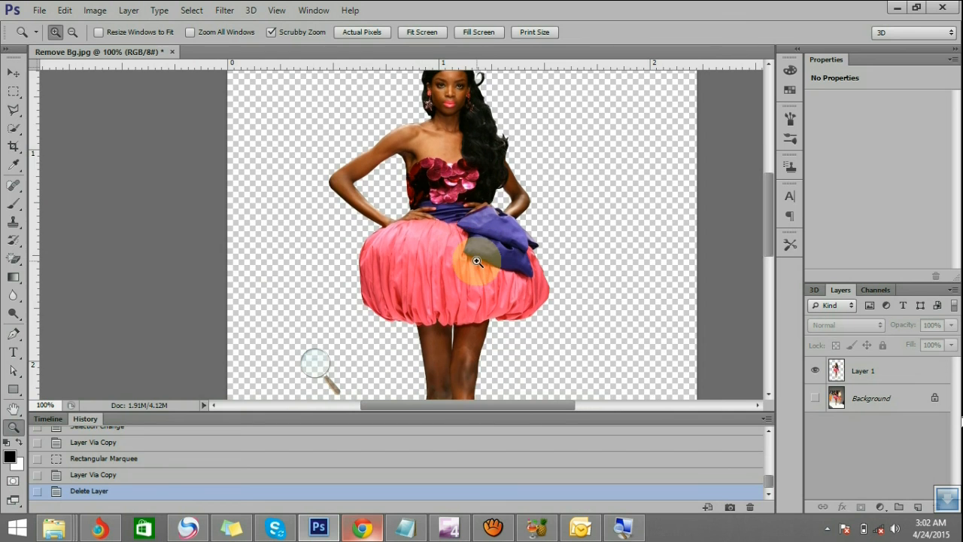
{"action": "left_click", "coordinate": [476, 261], "text": "alt"}
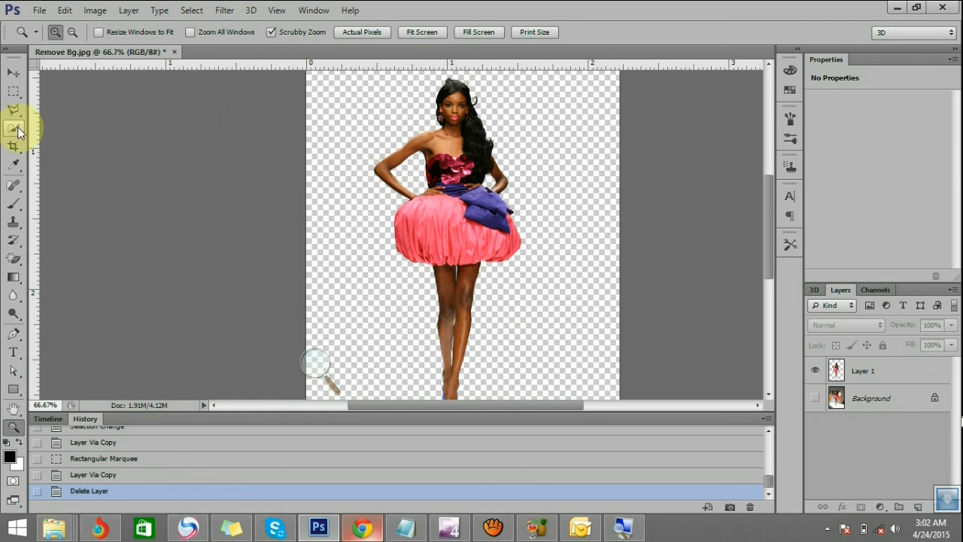
Reposition the cut-out model layer slightly on the transparent canvas with the Move tool
{"action": "left_click", "coordinate": [13, 75]}
{"action": "mouse_move", "coordinate": [448, 194]}
{"action": "left_mouse_down"}
{"action": "mouse_move", "coordinate": [380, 197]}
{"action": "mouse_move", "coordinate": [462, 191]}
{"action": "left_mouse_up"}
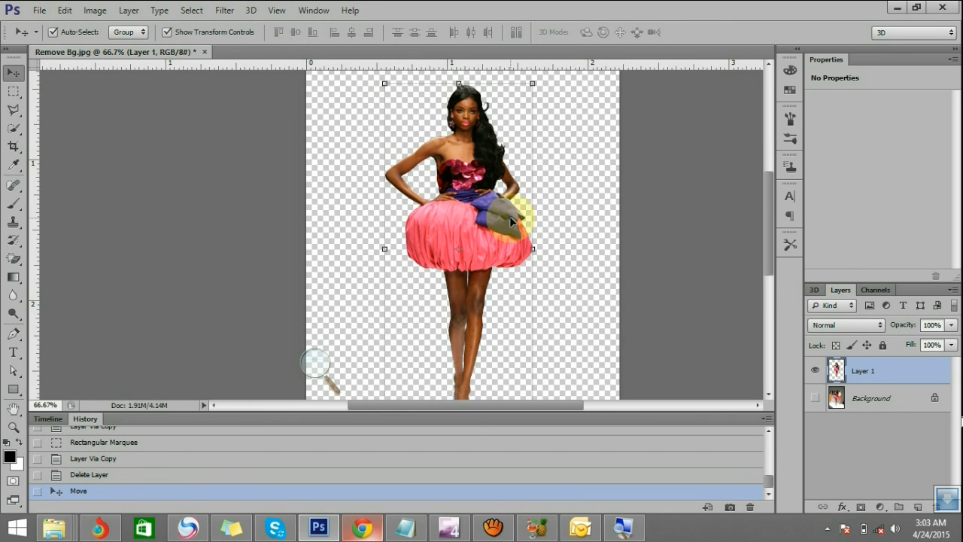
{"action": "key", "text": "shift+Up"}
{"action": "key", "text": "shift+Up"}
{"action": "key", "text": "shift+Up"}
{"action": "key", "text": "shift+Up"}
{"action": "key", "text": "shift+Up"}
{"action": "key", "text": "shift+Up"}
{"action": "key", "text": "shift+Up"}
{"action": "key", "text": "shift+Up"}
{"action": "key", "text": "shift+Up"}
{"action": "key", "text": "shift+Up"}
{"action": "key", "text": "shift+Up"}
{"action": "scroll", "coordinate": [510, 214], "scroll_direction": "up", "scroll_amount": 1}
{"action": "left_click_drag", "start_coordinate": [489, 177], "coordinate": [486, 203]}
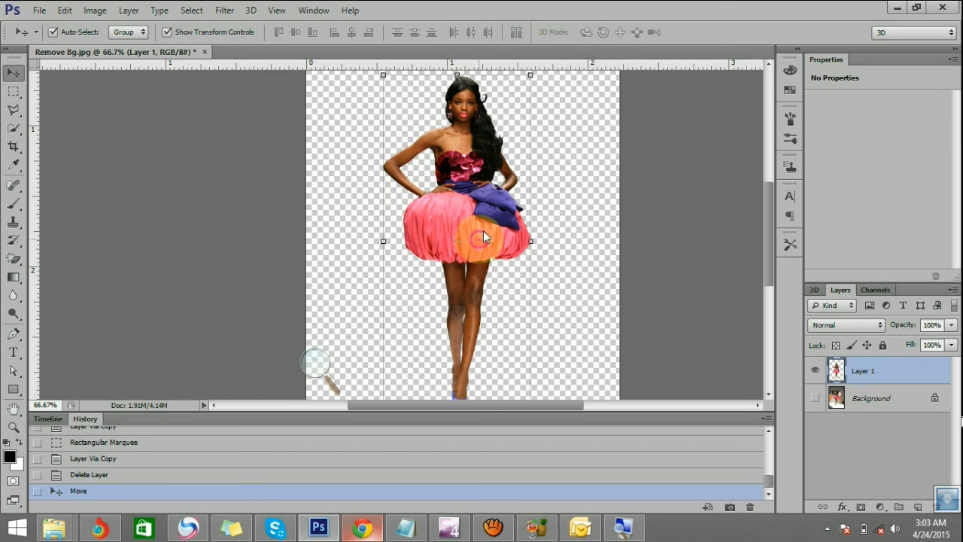
Try out positions for the cut-out model, undo one move, and shift the layer toward the canvas's left side
{"action": "left_click_drag", "start_coordinate": [495, 138], "coordinate": [406, 151]}
{"action": "key", "text": "ctrl+z"}
{"action": "mouse_move", "coordinate": [473, 160]}
{"action": "left_mouse_down"}
{"action": "mouse_move", "coordinate": [411, 159]}
{"action": "mouse_move", "coordinate": [481, 159]}
{"action": "left_mouse_up"}
{"action": "left_click", "coordinate": [509, 198]}
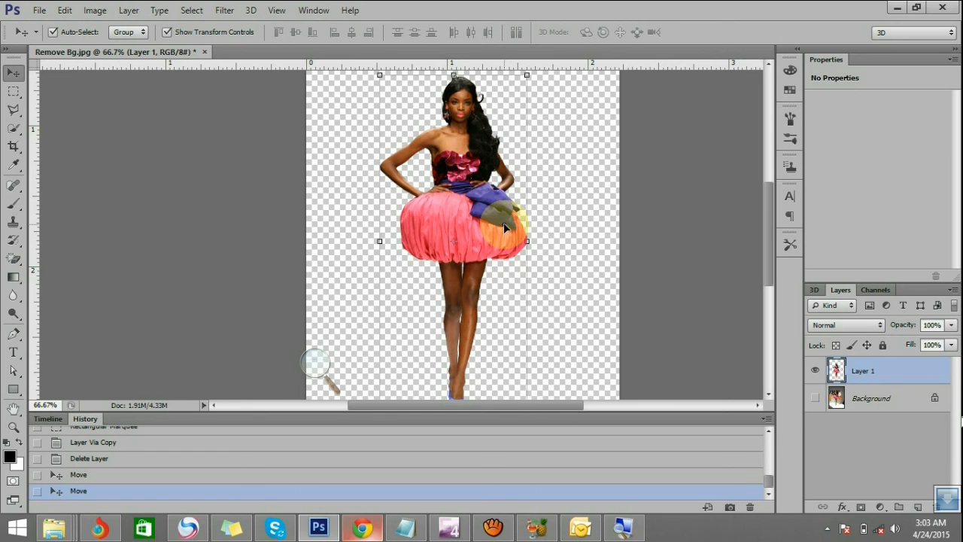
{"action": "left_click_drag", "start_coordinate": [491, 218], "coordinate": [454, 218]}
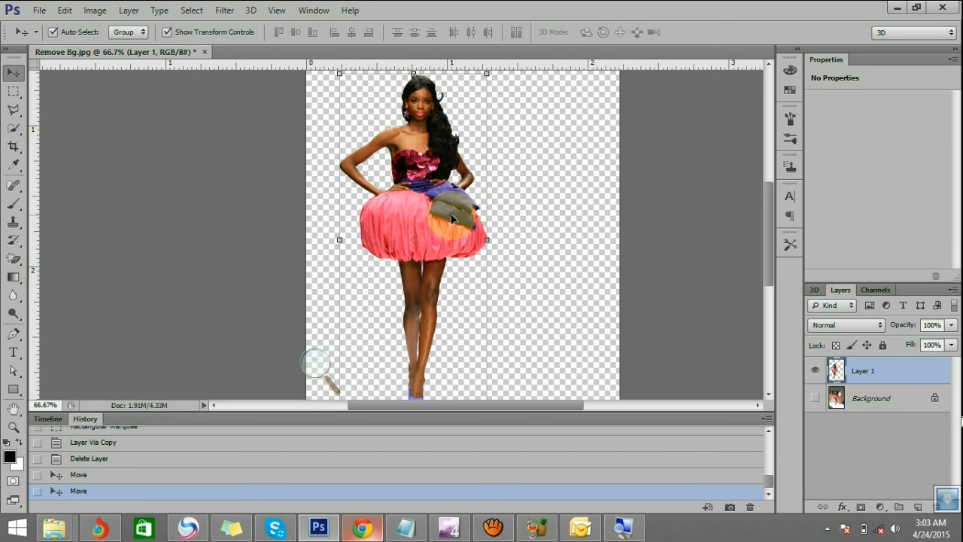